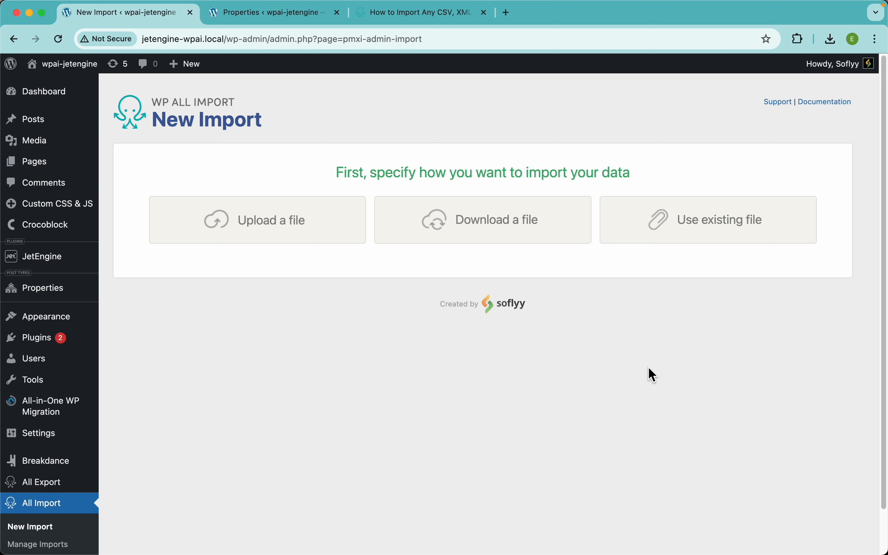
click(670, 226)
click(555, 256)
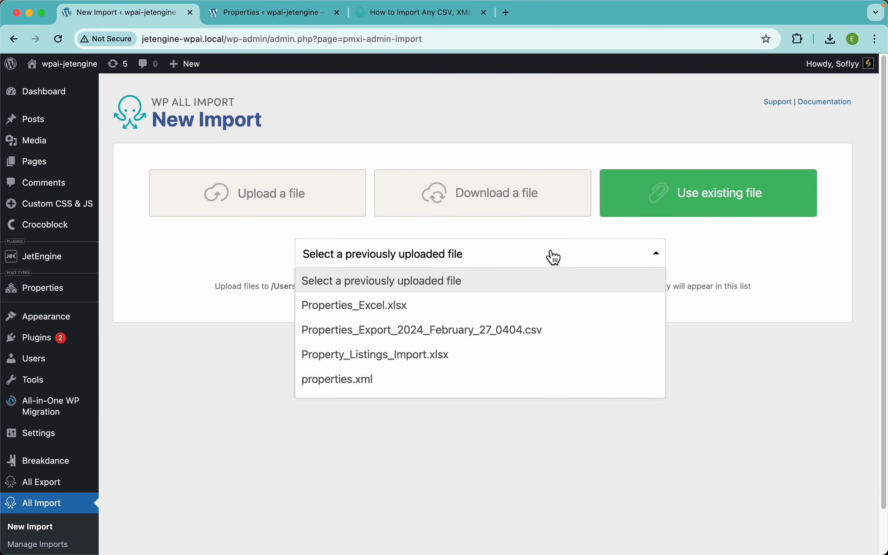
click(715, 369)
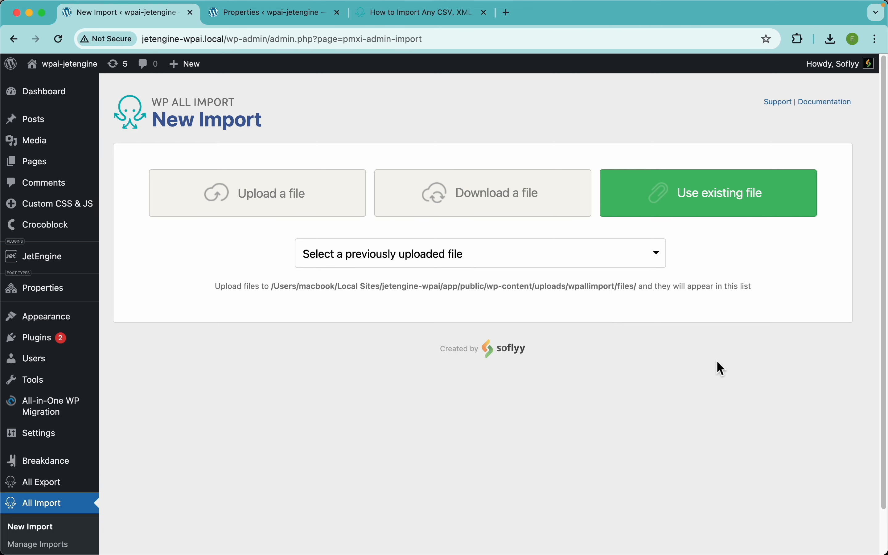
click(521, 199)
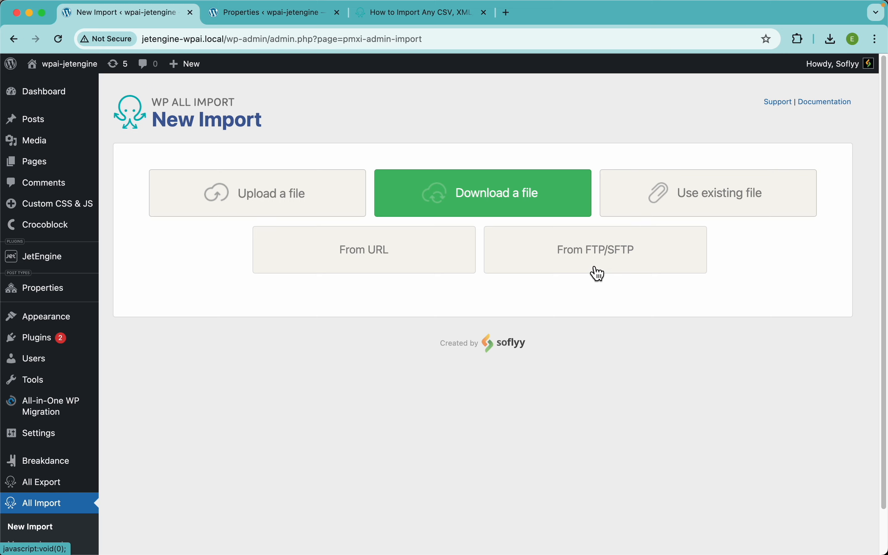
- Upload the file Properties XML.xml from the Import File folder as the import source
click(291, 200)
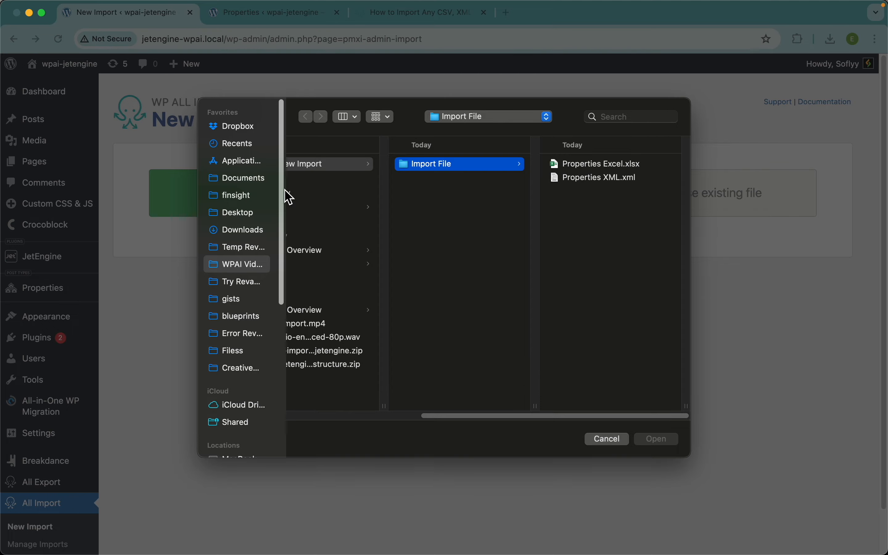
click(585, 179)
click(658, 441)
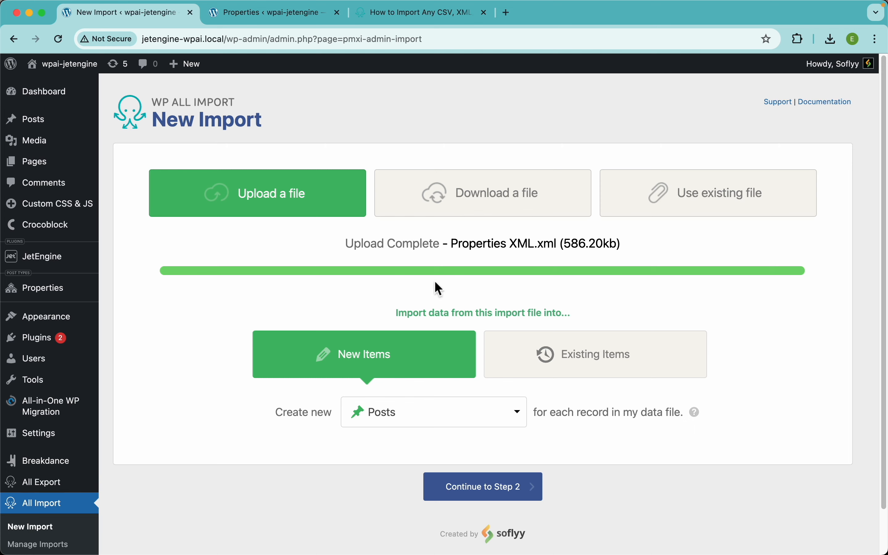
- Compare the New Items and Existing Items import options against the site's current Properties list, ending on New Items
scroll(495, 380, down, 2)
scroll(495, 379, down, 1)
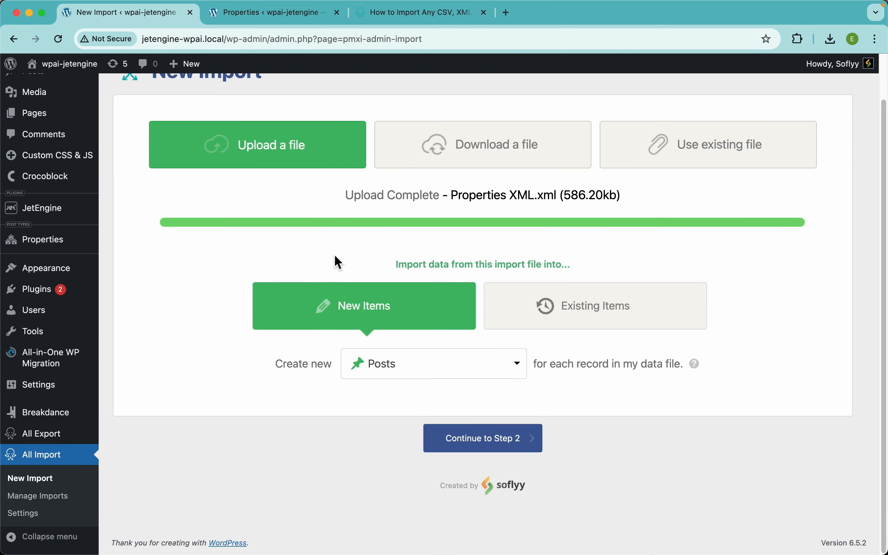
click(618, 318)
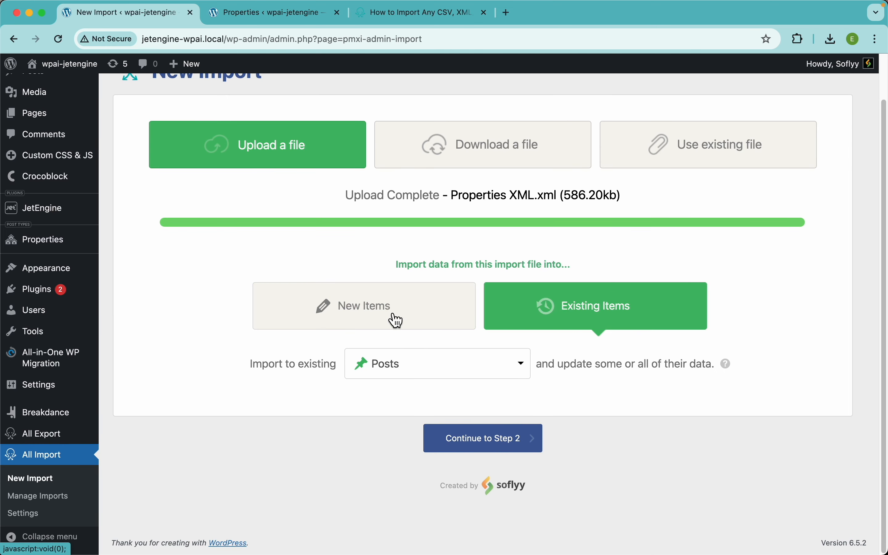
click(384, 302)
click(266, 15)
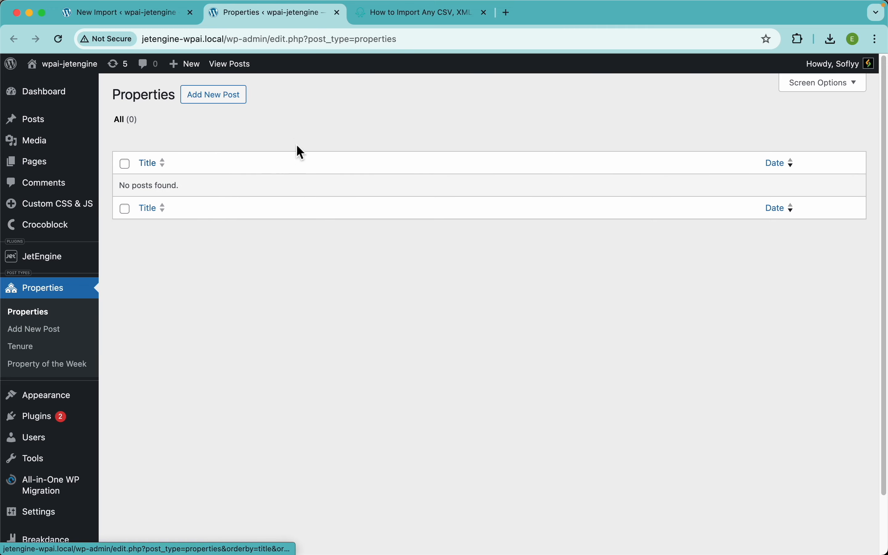
click(143, 15)
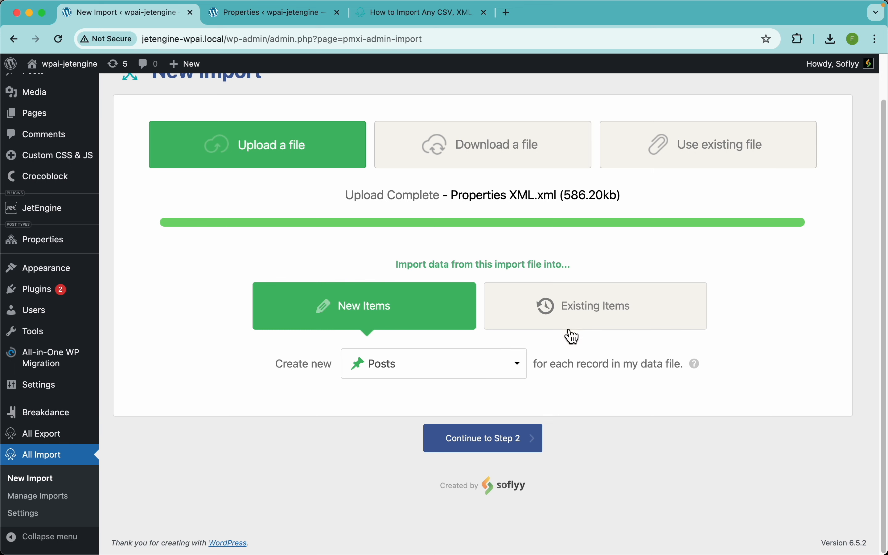
click(592, 326)
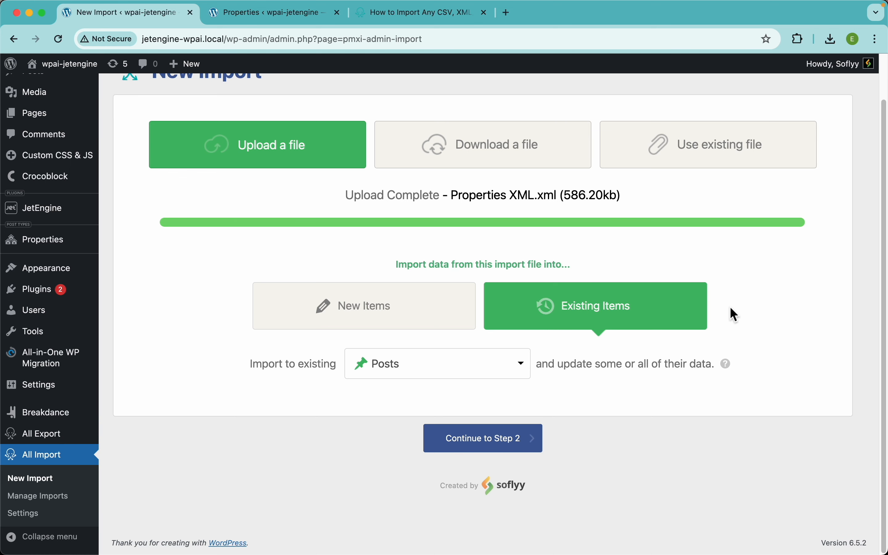
click(271, 15)
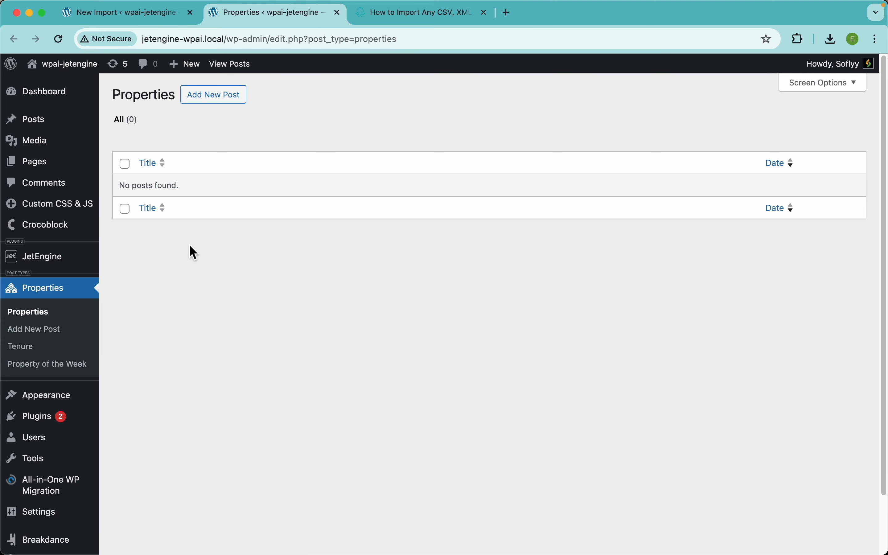
click(145, 17)
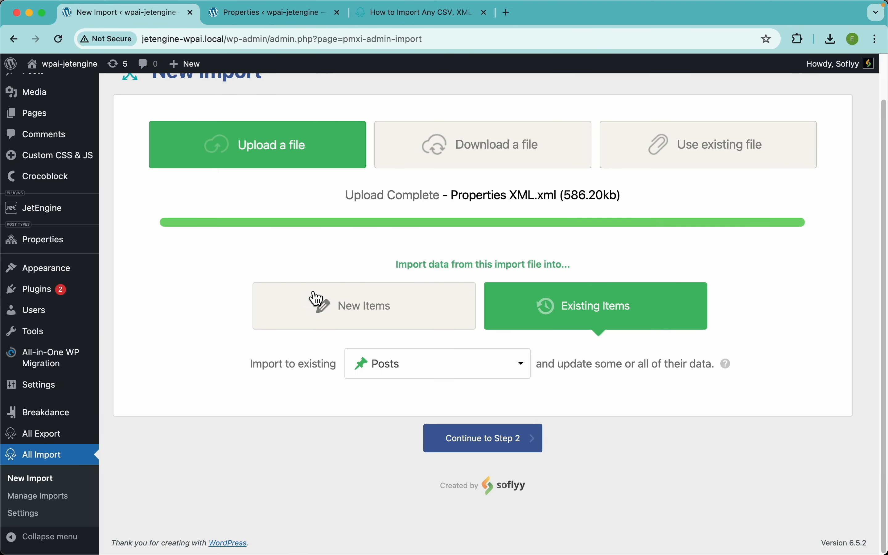
click(382, 320)
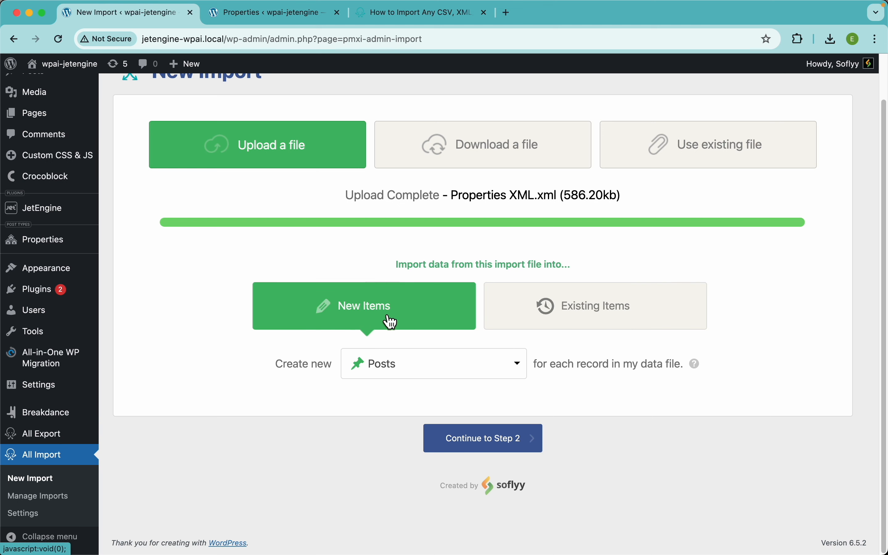
click(620, 322)
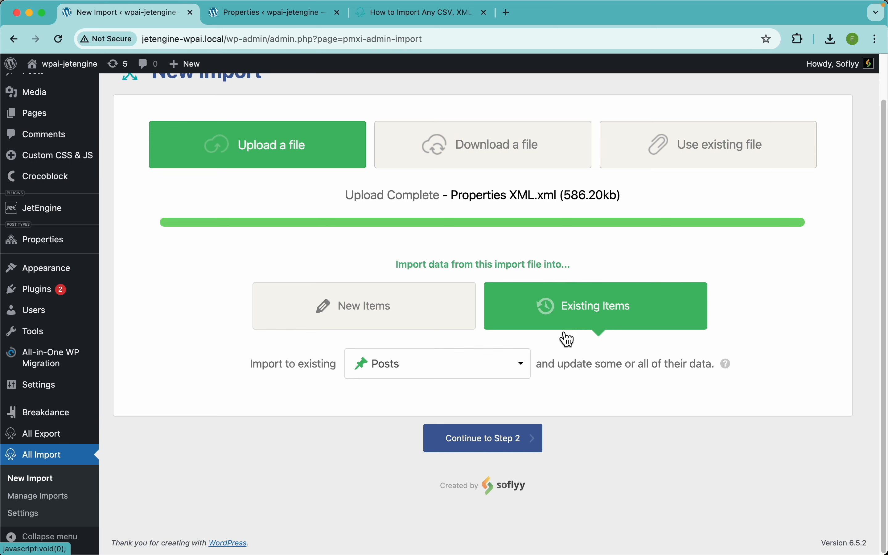
click(417, 308)
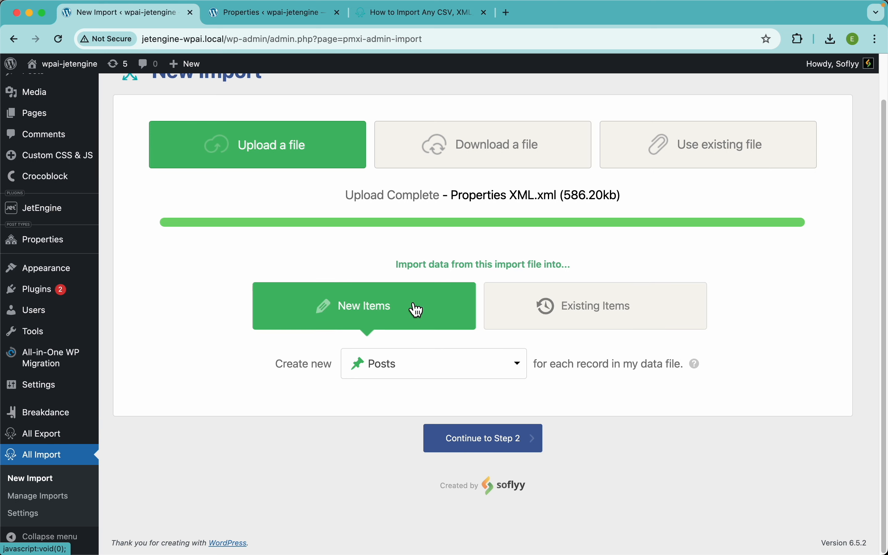
- Set the import to create new Properties for each record in the data file and continue to step 2
click(447, 367)
scroll(430, 487, down, 5)
scroll(433, 487, down, 2)
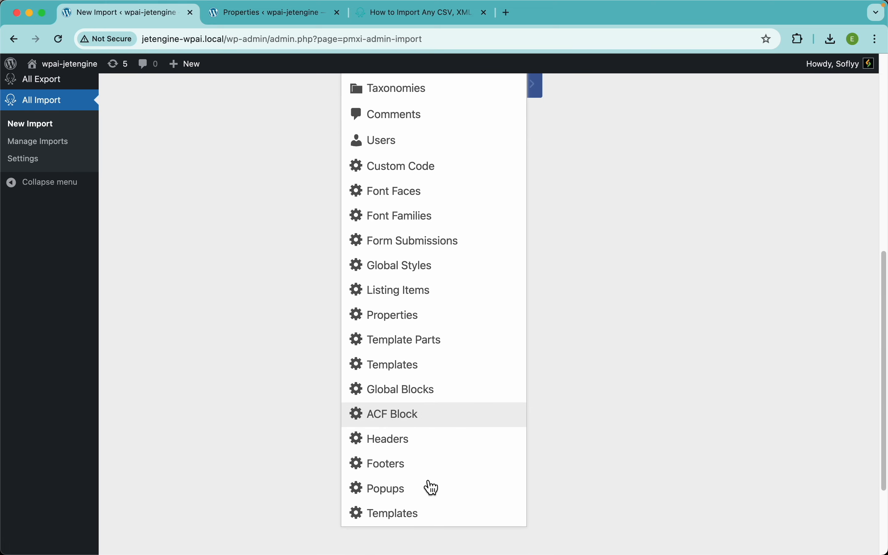
click(396, 316)
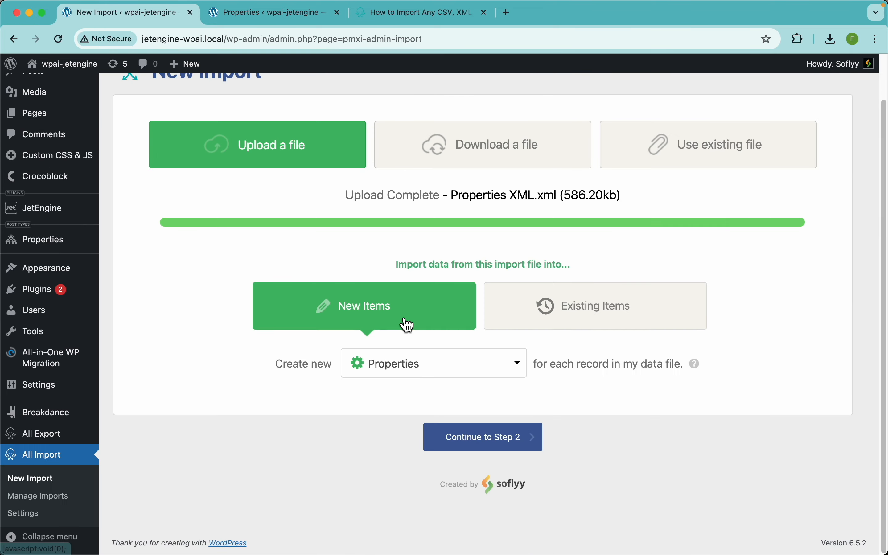
click(527, 451)
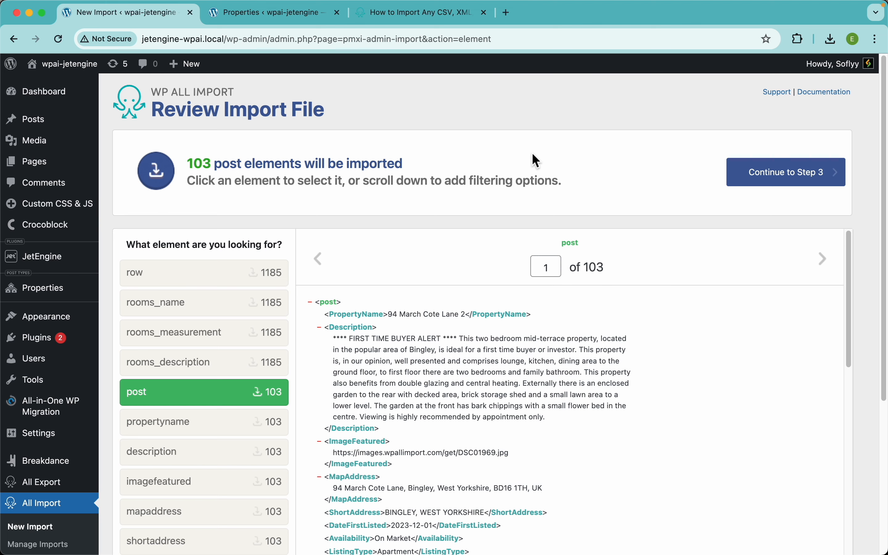
- Preview the row, rooms_name and rooms_measurement elements as the import root, and return to the post element
scroll(246, 366, down, 2)
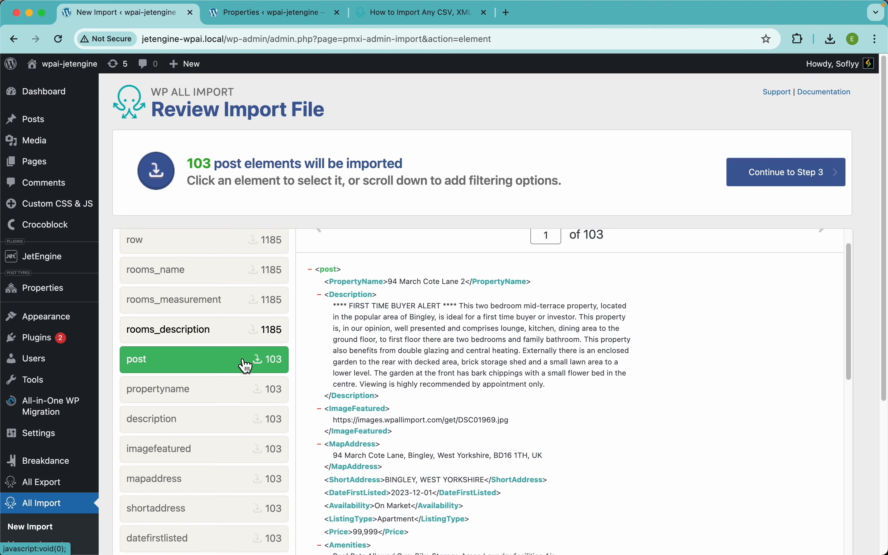
scroll(244, 363, down, 3)
scroll(234, 371, up, 4)
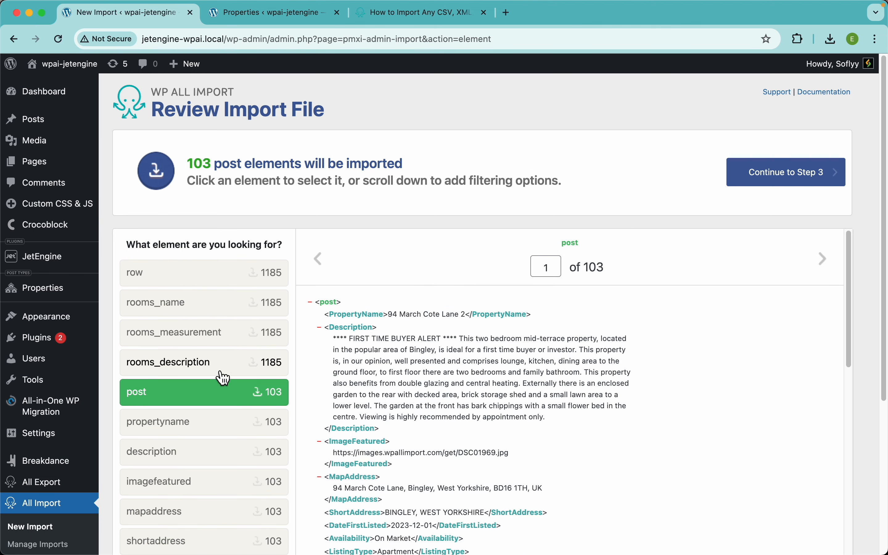
click(207, 280)
click(190, 306)
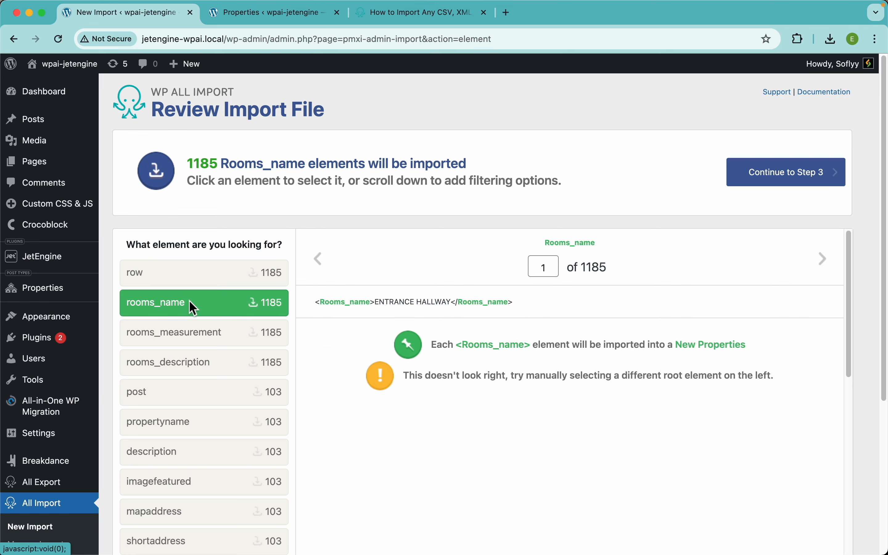
click(183, 332)
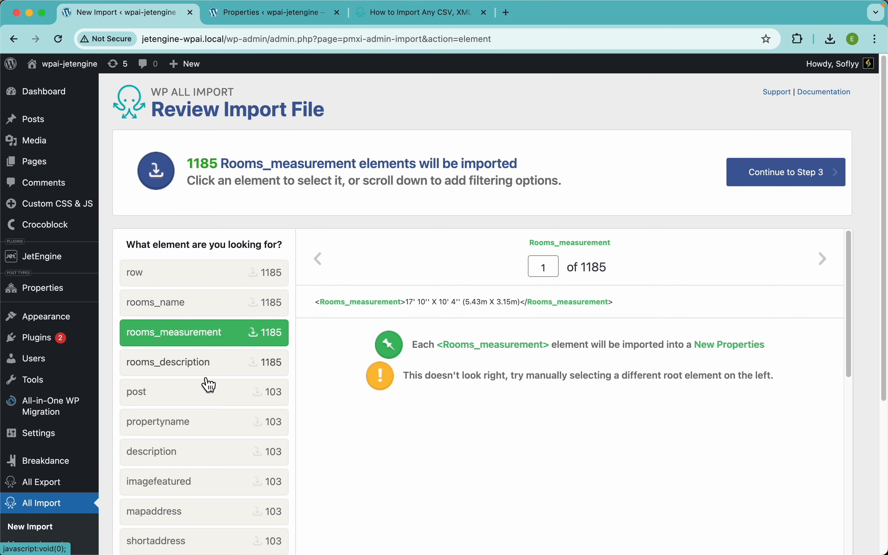
click(163, 392)
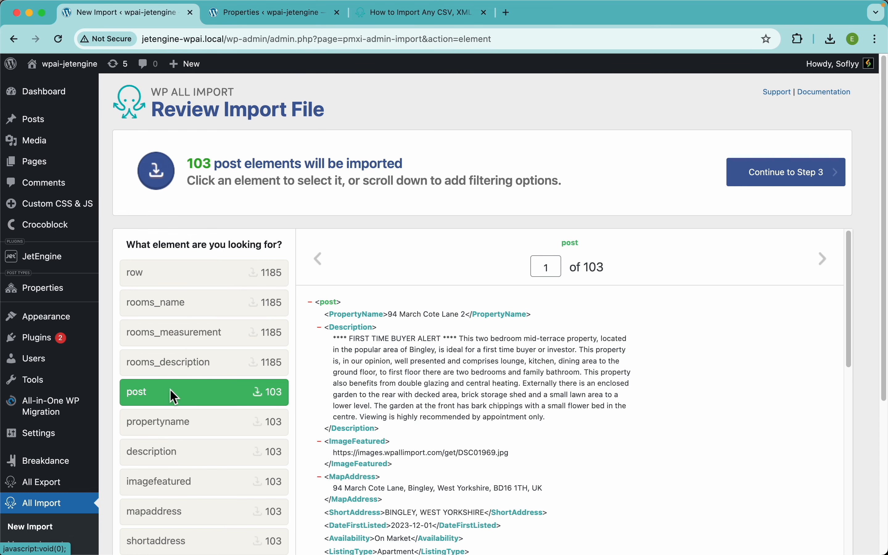
- Examine the fields of the first post record, from the property name to the rooms, gallery and tenure
scroll(522, 161, down, 2)
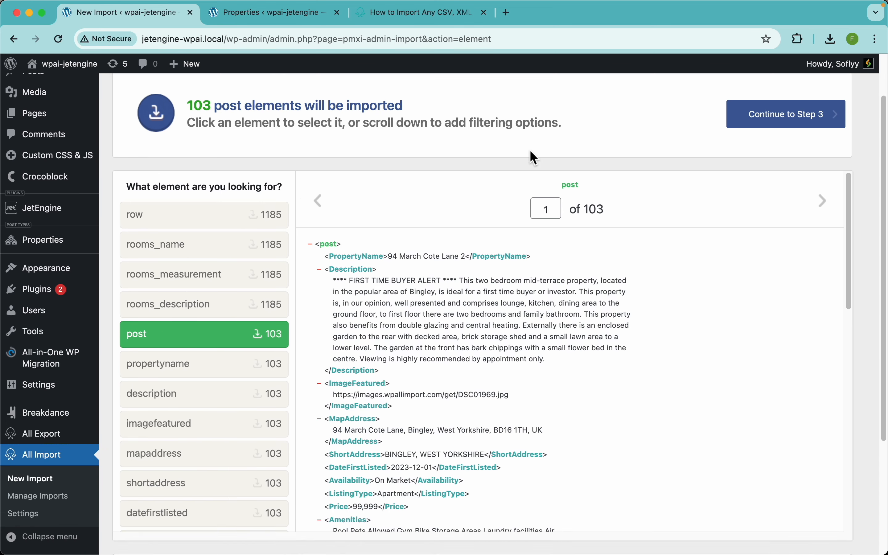
scroll(530, 152, down, 1)
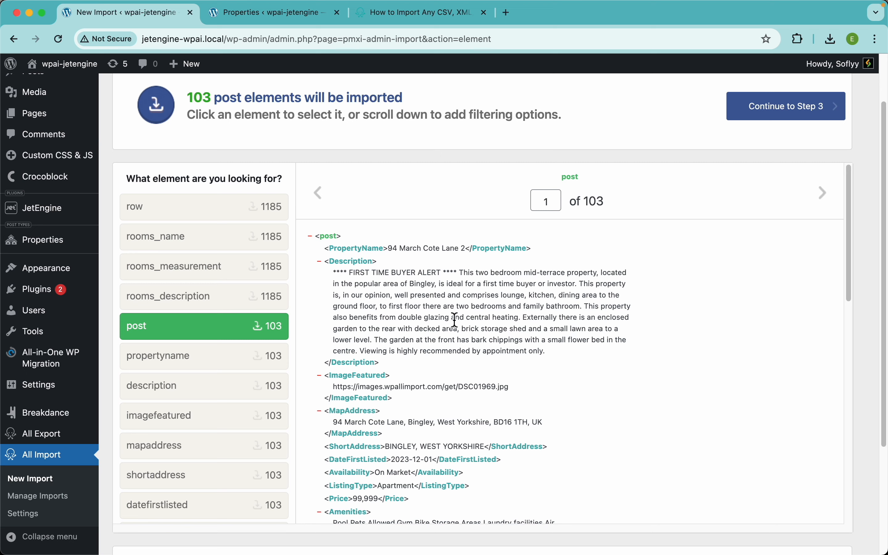
scroll(370, 263, down, 5)
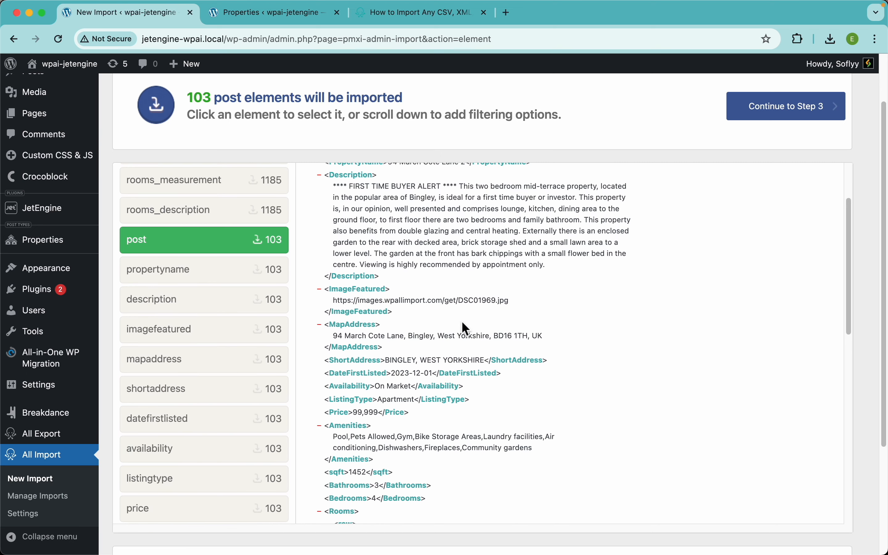
scroll(462, 323, down, 10)
scroll(438, 339, down, 8)
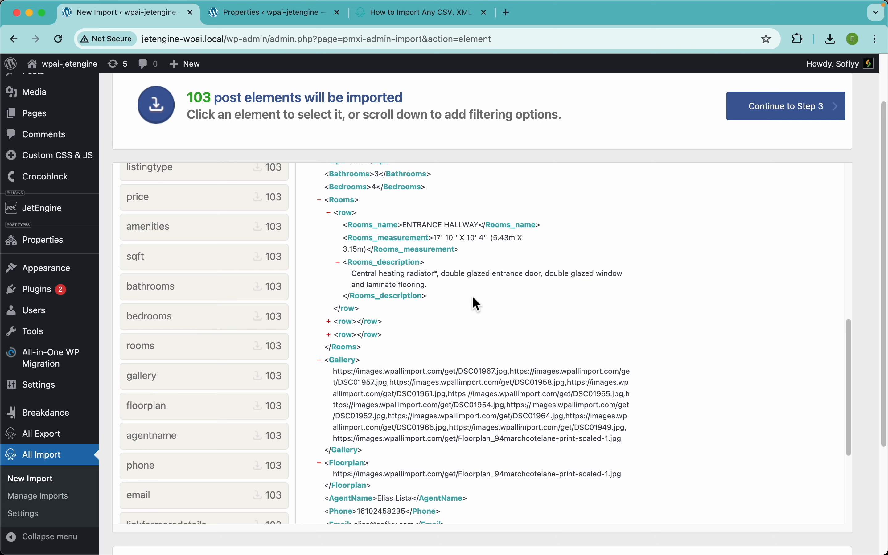
scroll(474, 297, down, 5)
scroll(473, 297, up, 15)
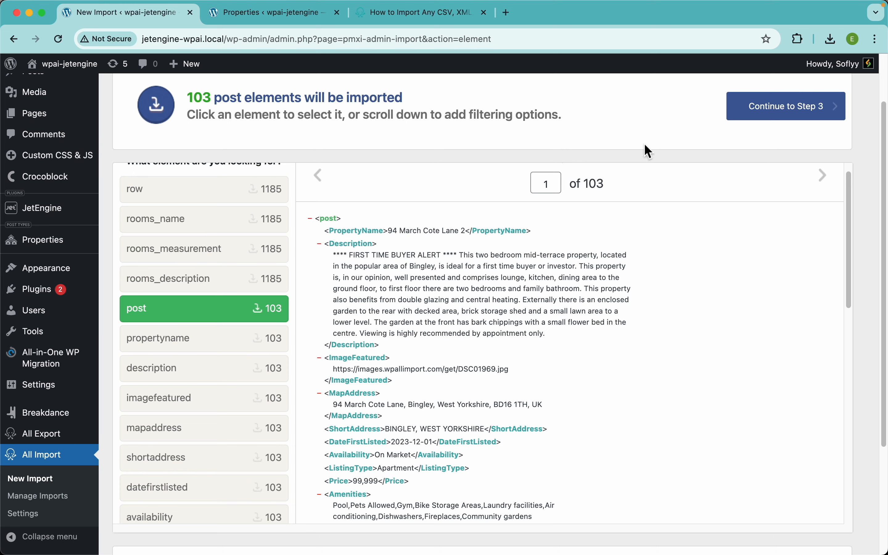
scroll(512, 176, down, 15)
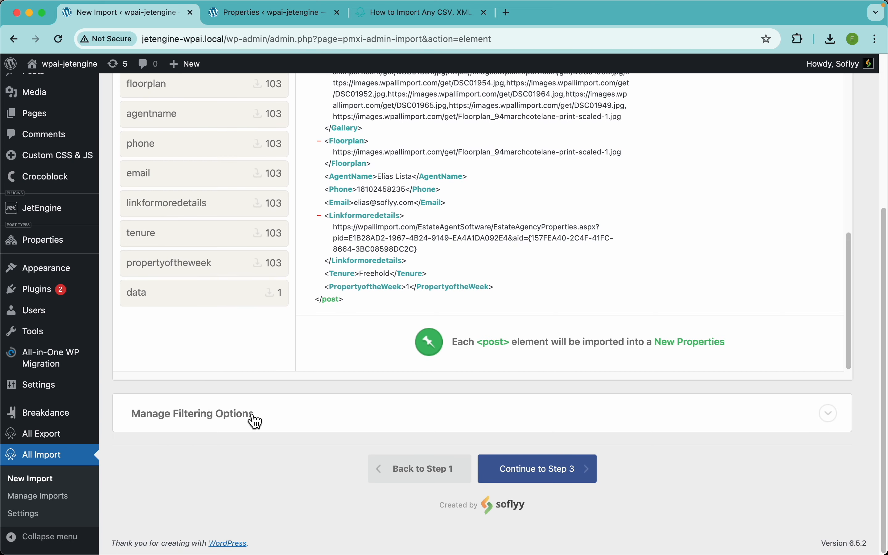
- Open the filtering options and locate the Availability value in the first post record
click(317, 423)
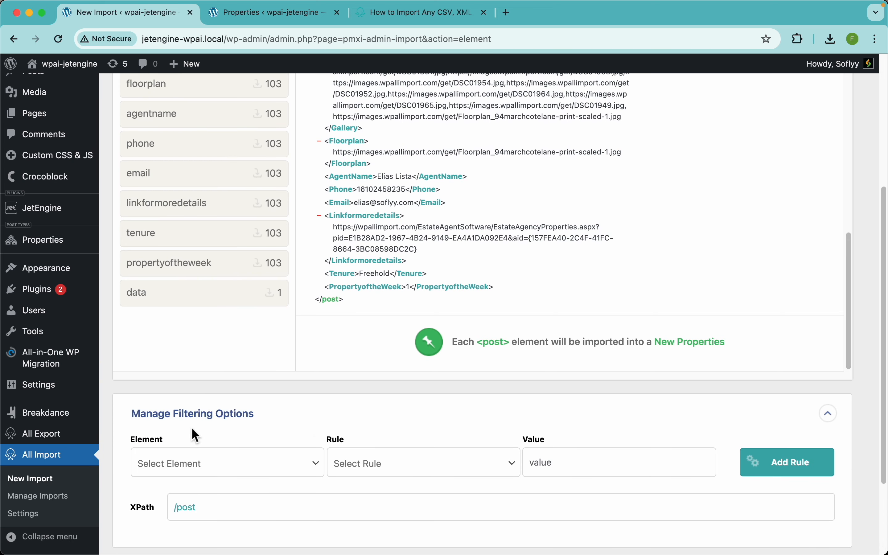
scroll(268, 465, down, 3)
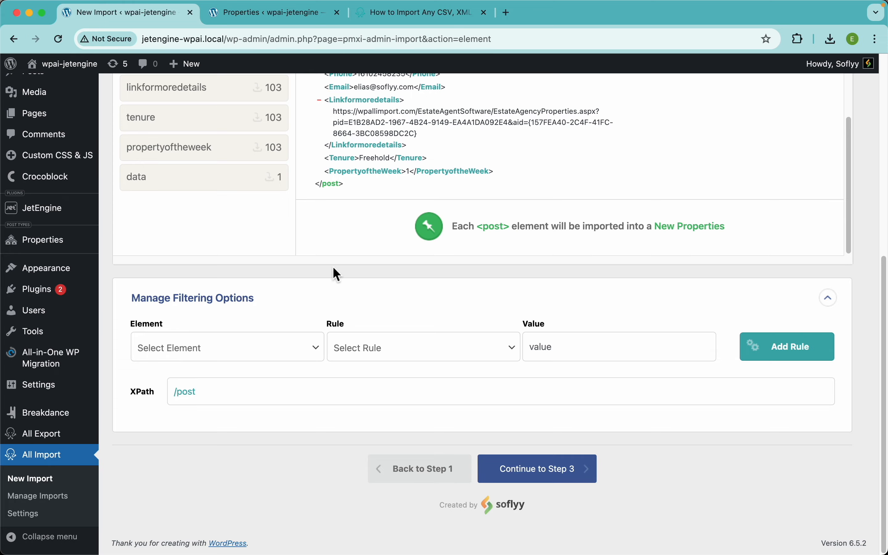
scroll(402, 268, up, 5)
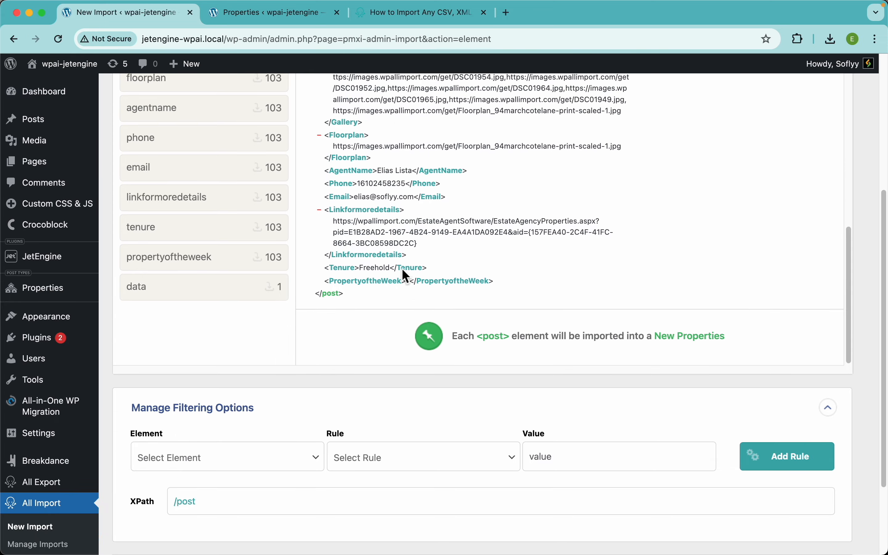
scroll(455, 244, up, 10)
scroll(441, 257, down, 3)
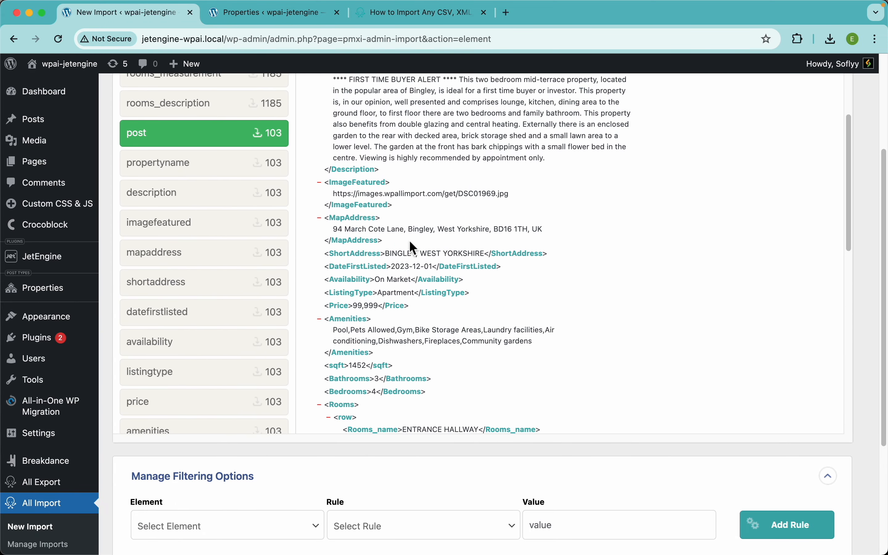
drag(410, 280, 375, 280)
scroll(341, 462, down, 4)
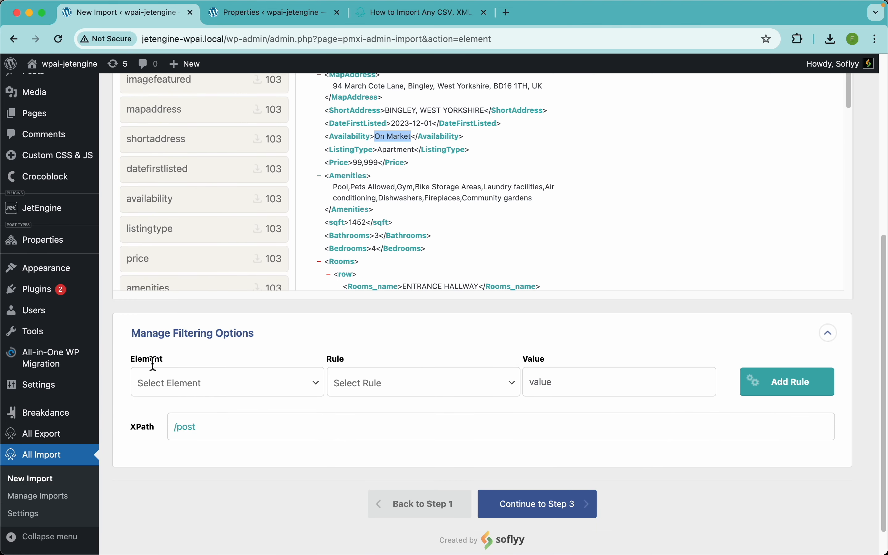
- Add a filter rule requiring the Availability[1] element to equal "On Market"
click(225, 392)
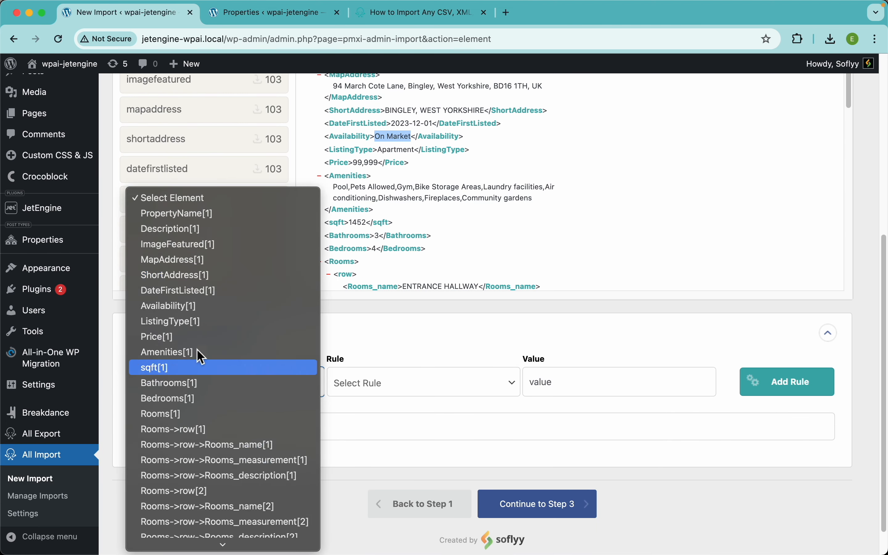
click(210, 308)
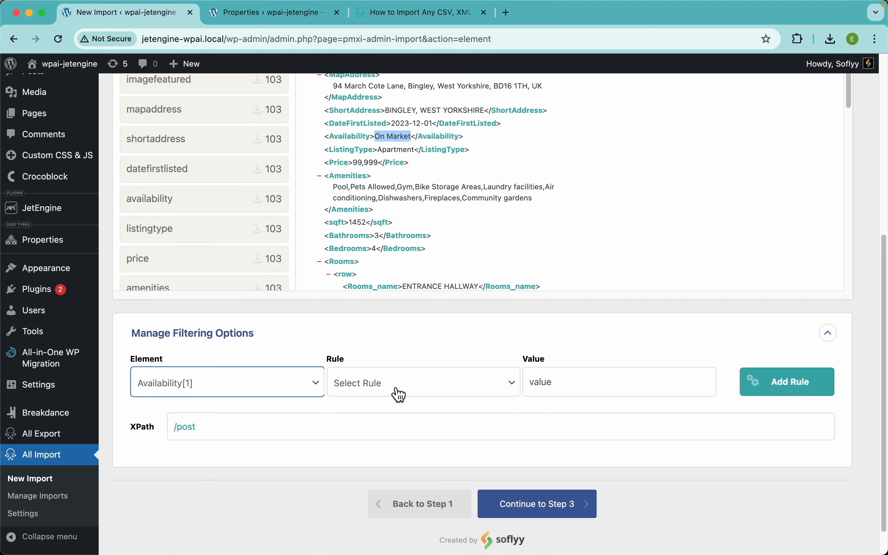
click(396, 392)
click(368, 400)
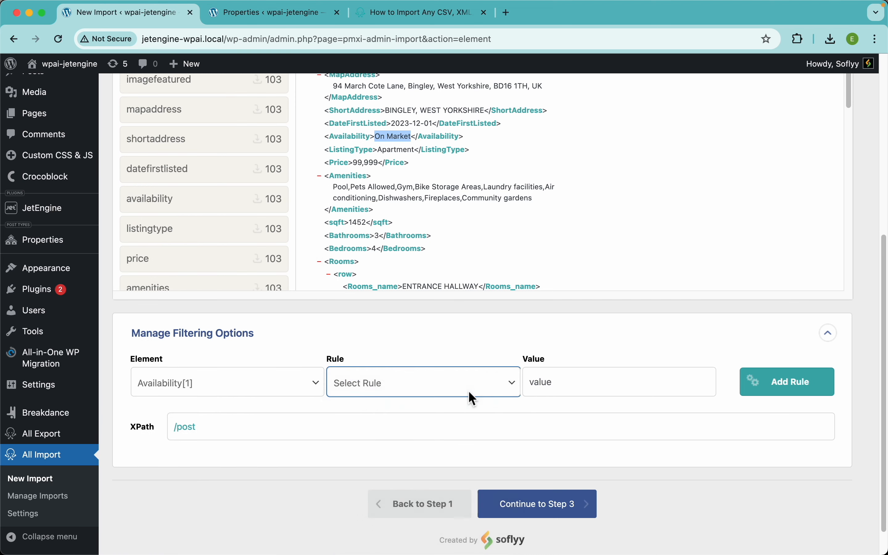
click(567, 393)
text(On Mar)
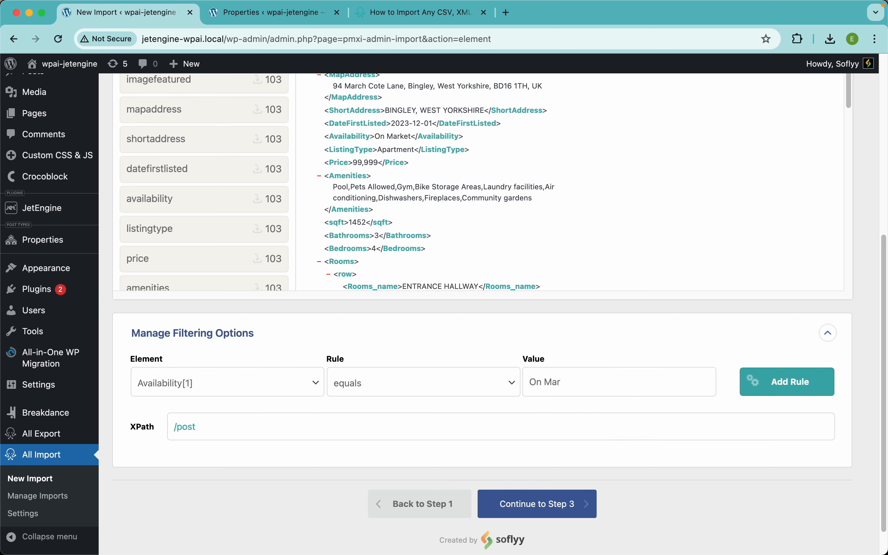
text(ket)
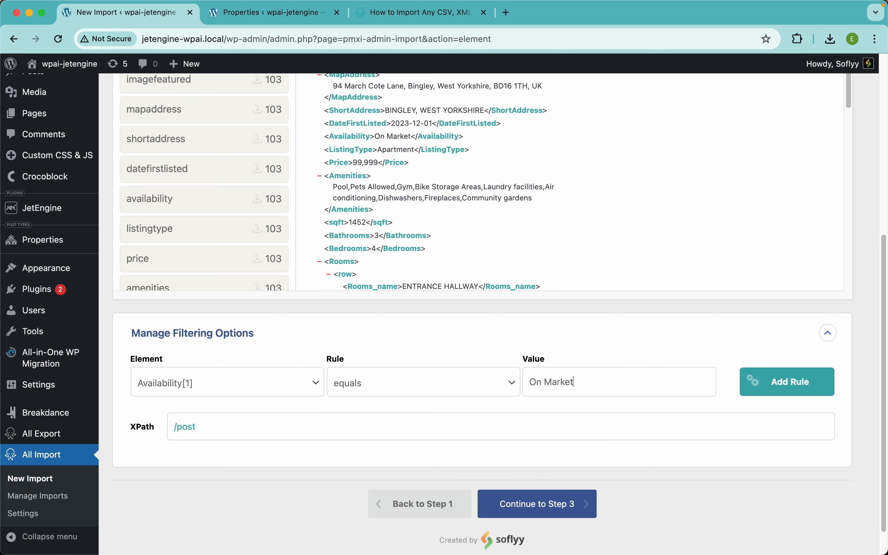
click(796, 402)
- Apply the Availability filter to the XPath and inspect the resulting XPath expression
scroll(688, 416, down, 3)
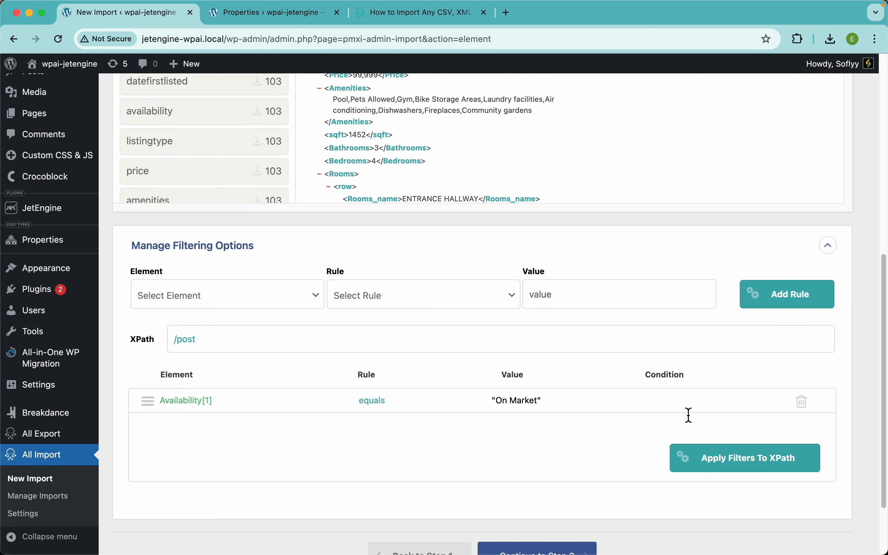
click(753, 458)
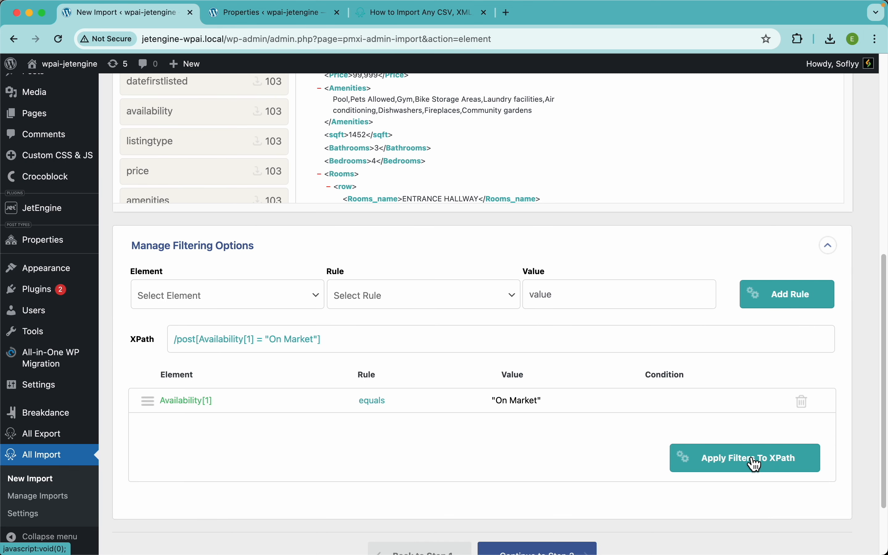
click(342, 347)
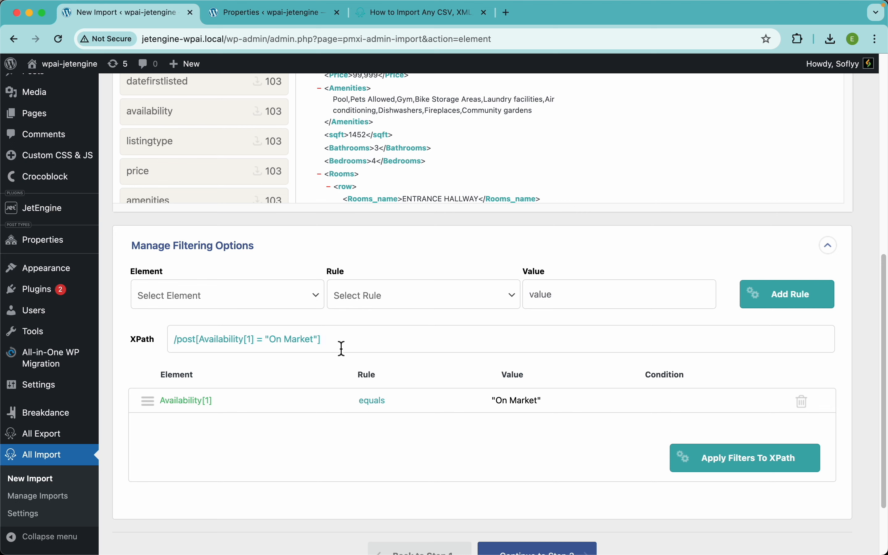
key(super+a)
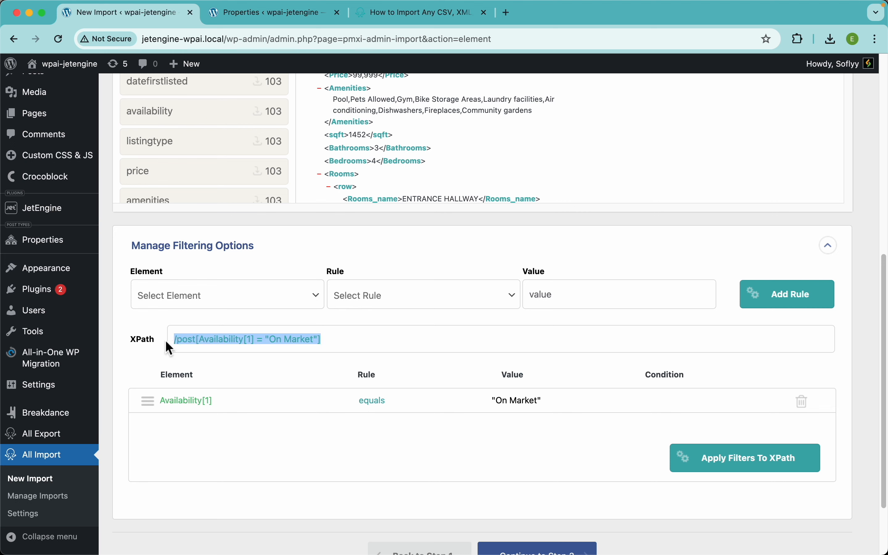
click(261, 362)
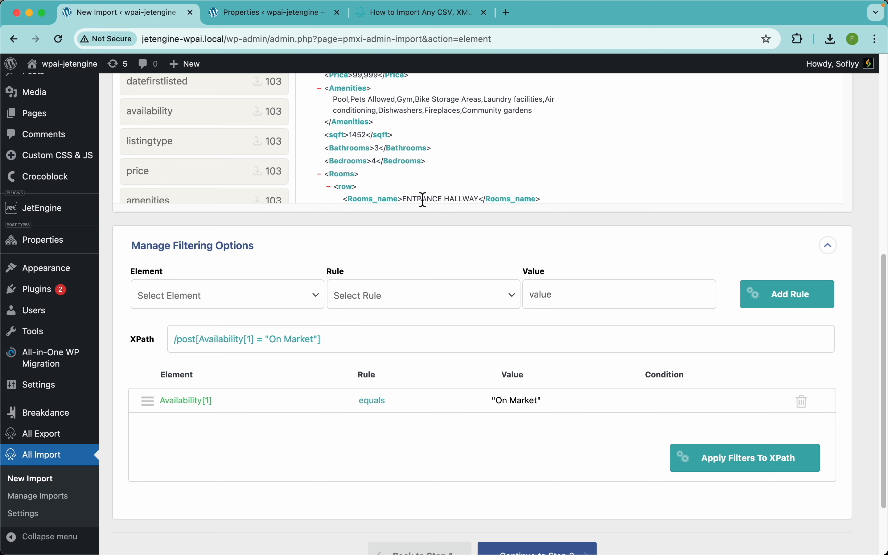
- Check how many post elements the filtered import covers and continue to step 3
scroll(411, 247, up, 3)
scroll(411, 247, up, 10)
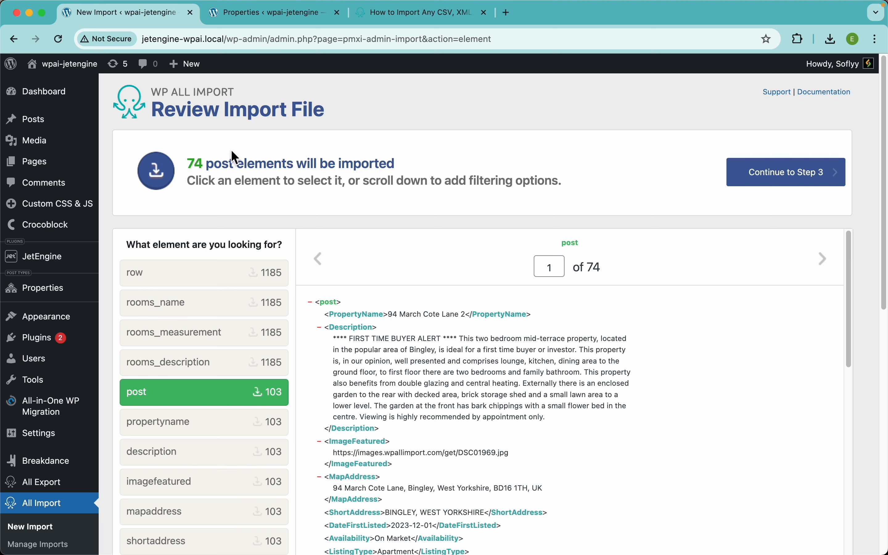
scroll(409, 144, down, 10)
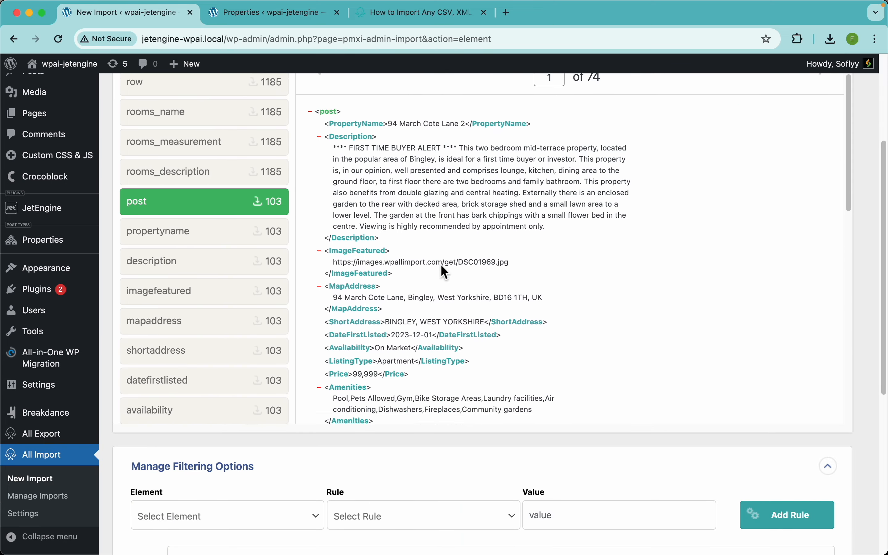
scroll(414, 276, up, 10)
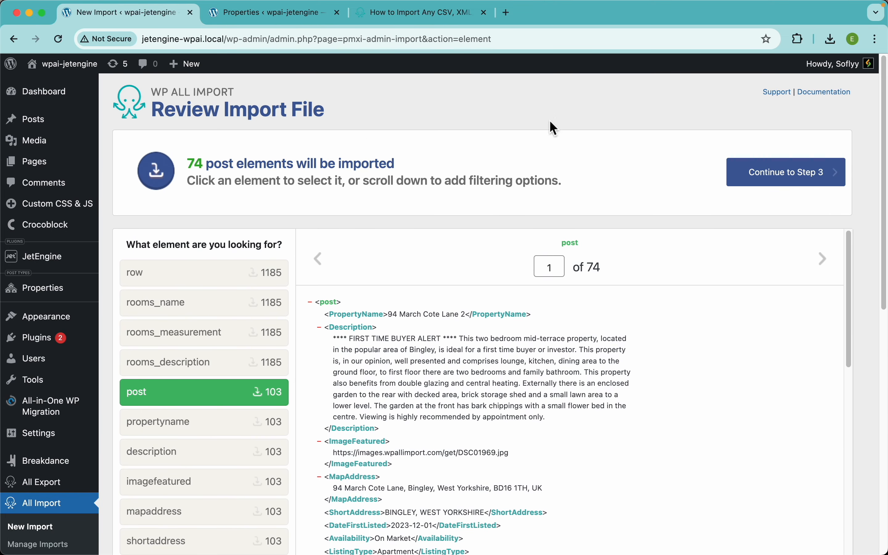
click(807, 188)
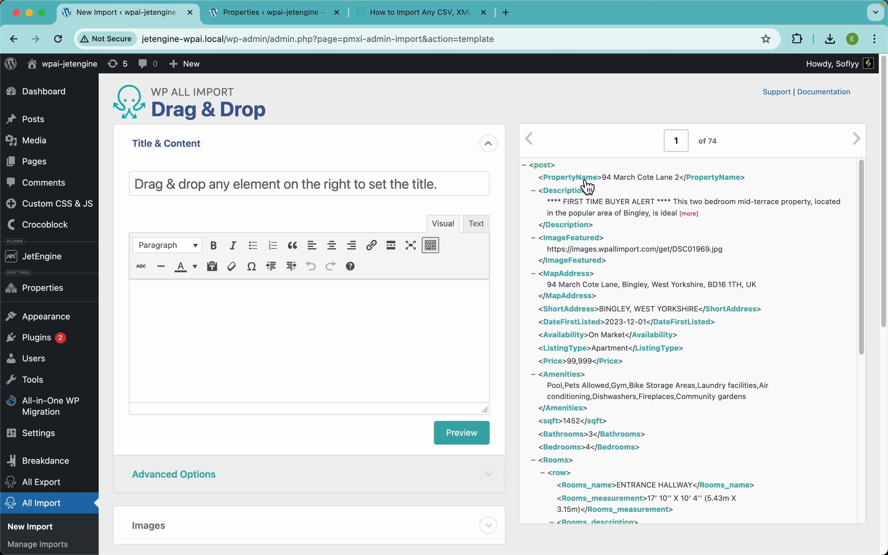
- Set the title template to "{PropertyName[1]} - {ShortAddress[1]}" and preview it for the first record
drag(589, 185, 323, 183)
click(284, 190)
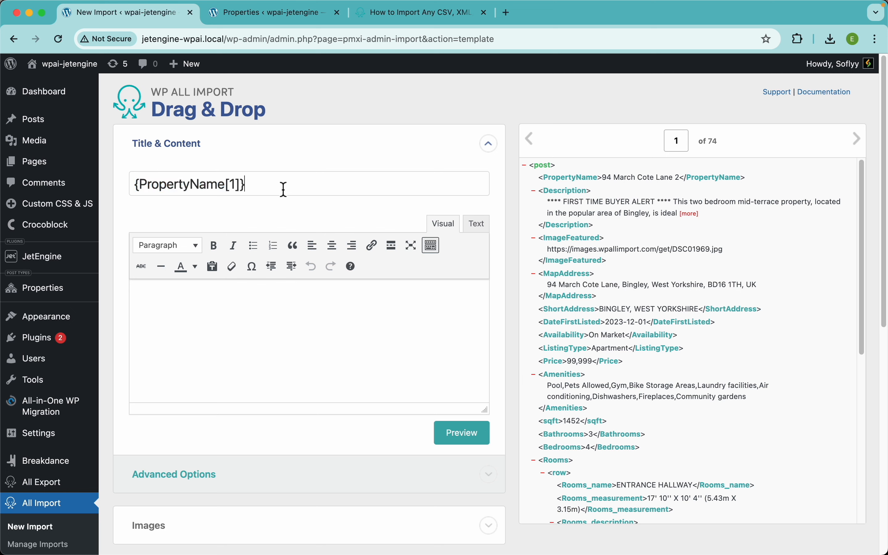
text(-)
drag(573, 314, 352, 195)
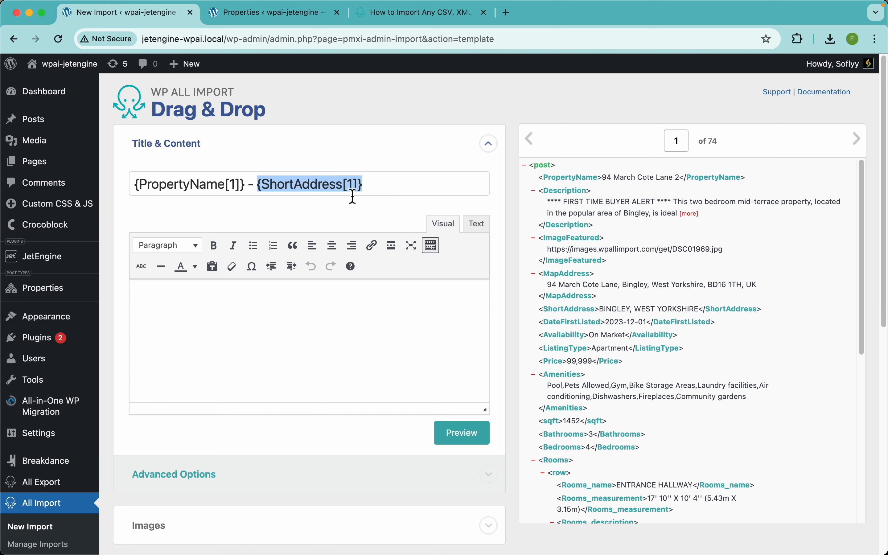
click(466, 433)
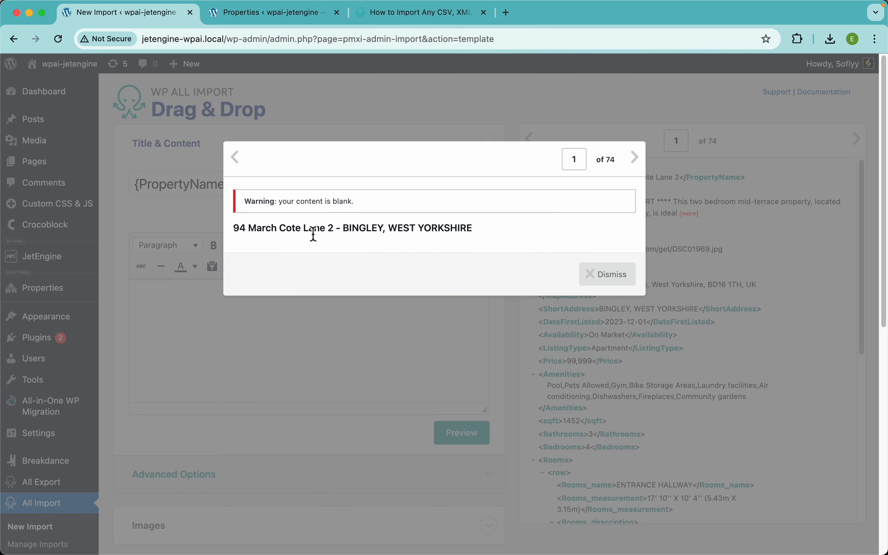
click(472, 350)
- Shorten the title template to {PropertyName[1]}, then map {Description[1]} to the content and preview it
drag(249, 183, 363, 183)
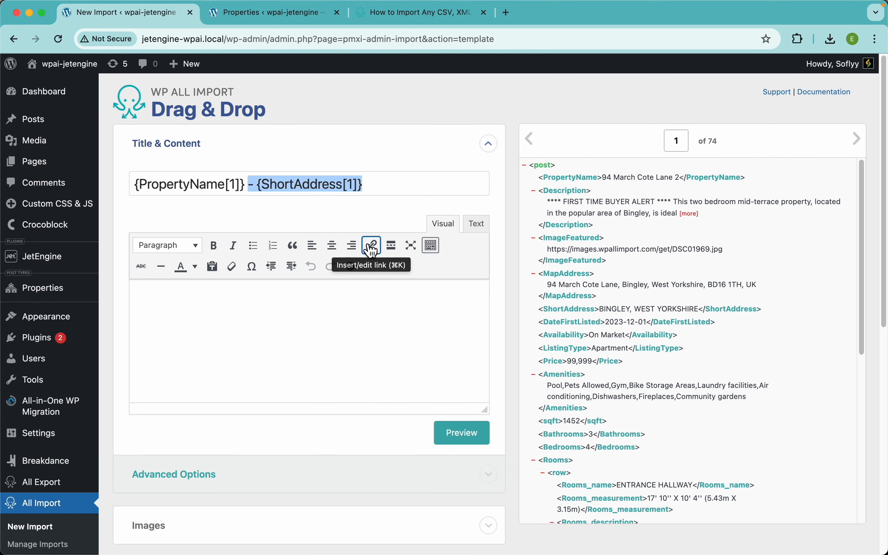
key(BackSpace)
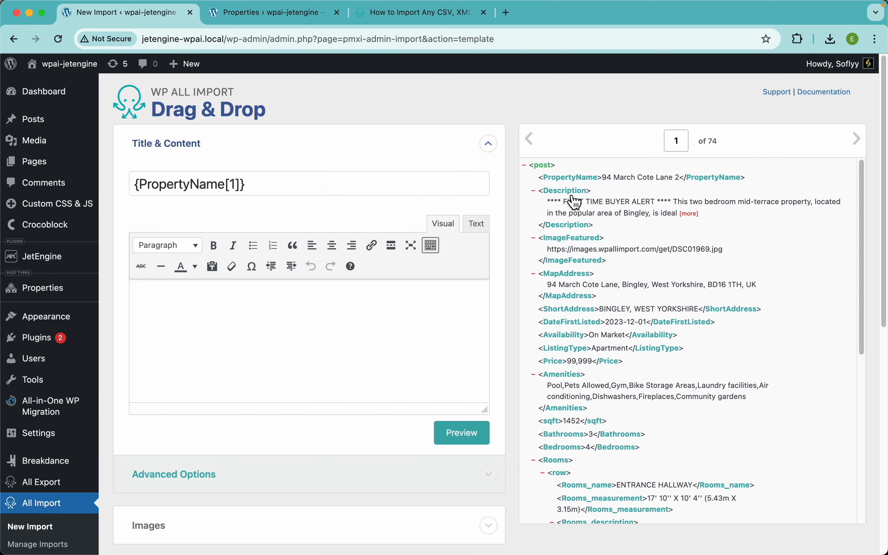
drag(568, 193, 308, 378)
click(461, 445)
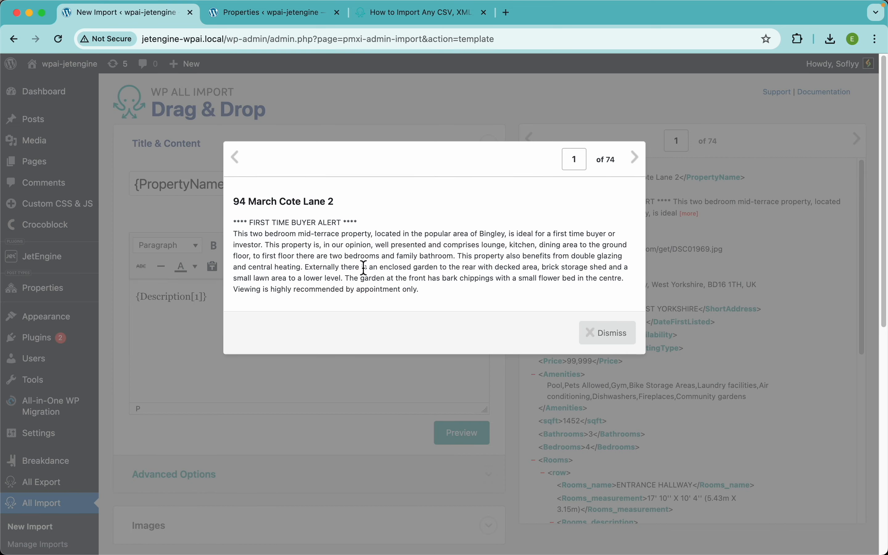
click(450, 87)
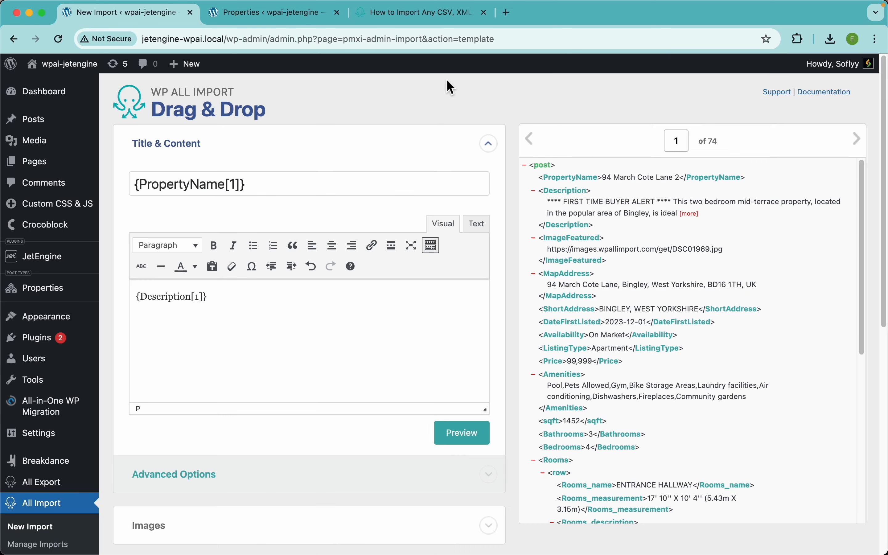
- Expand the Images section and map {ImageFeatured[1]} as the URL for downloading images hosted elsewhere
scroll(343, 383, down, 10)
click(189, 271)
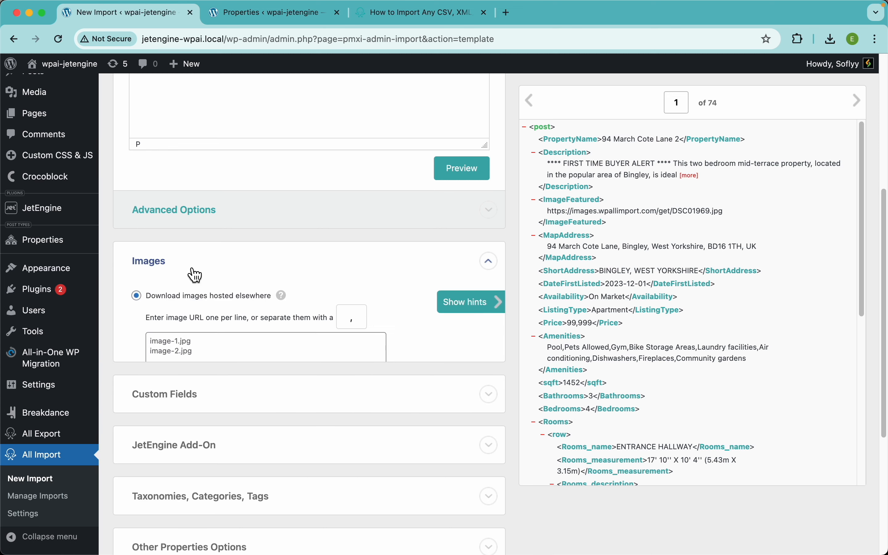
scroll(287, 325, down, 3)
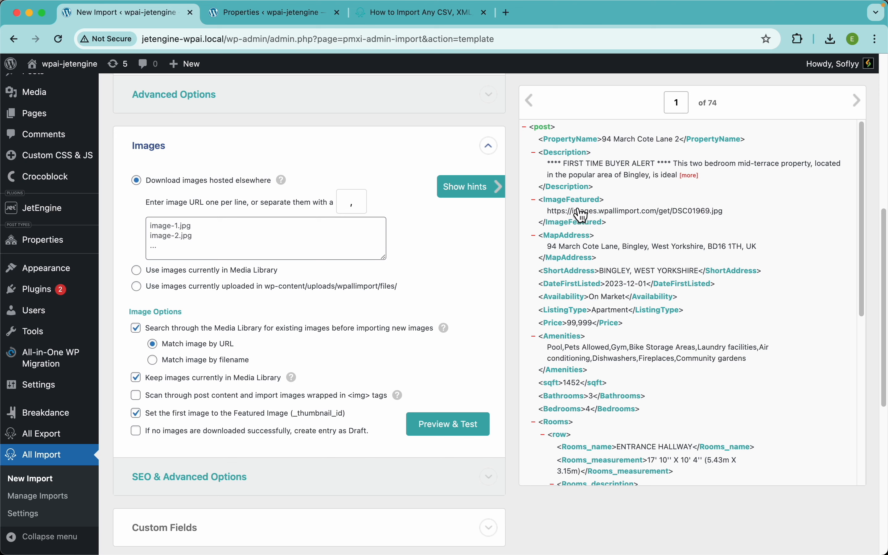
drag(588, 211, 303, 243)
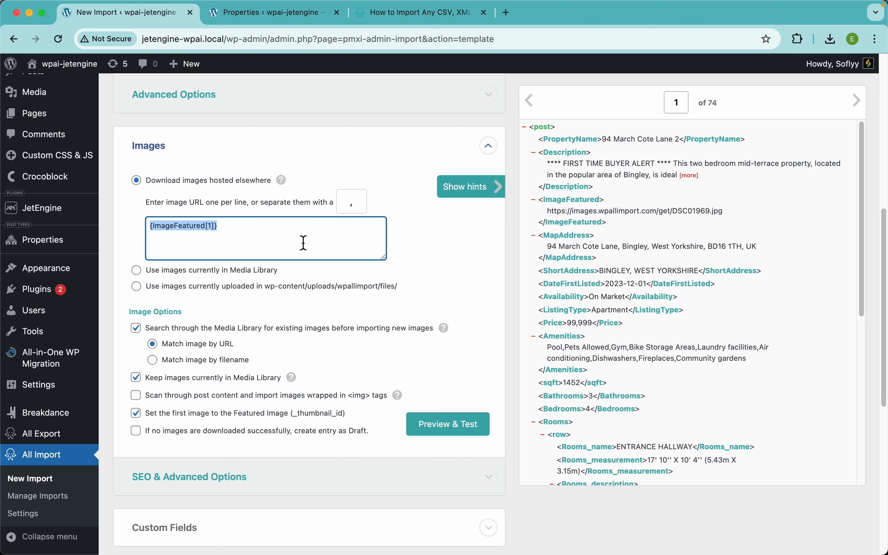
- Preview the first record's image, test that it can be downloaded, and dismiss the preview
click(466, 430)
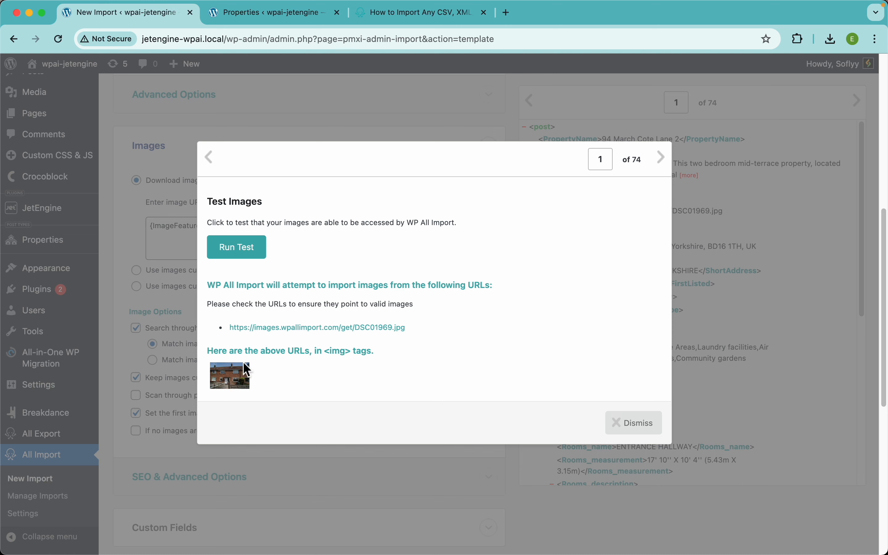
click(251, 257)
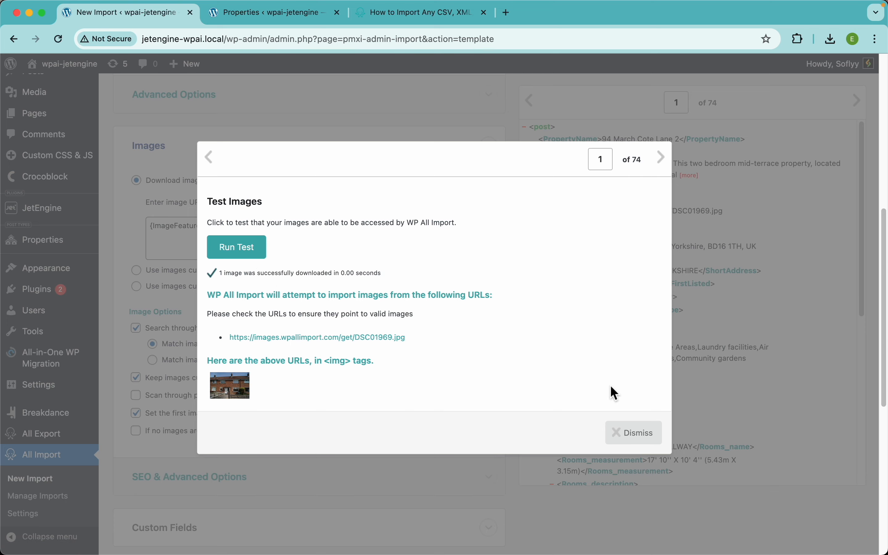
click(638, 438)
- Review the image options for searching the Media Library and setting the first image as the Featured Image
scroll(330, 349, down, 3)
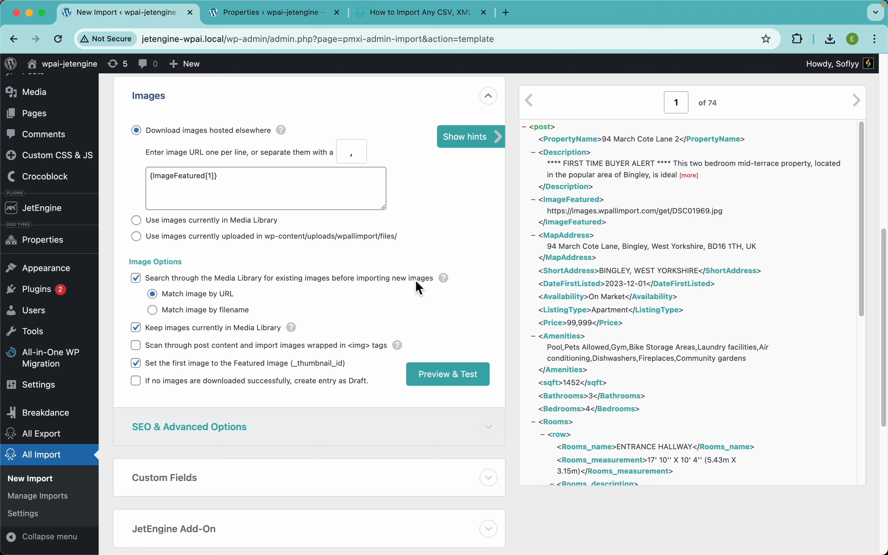
mouse_move(449, 283)
drag(361, 365, 162, 367)
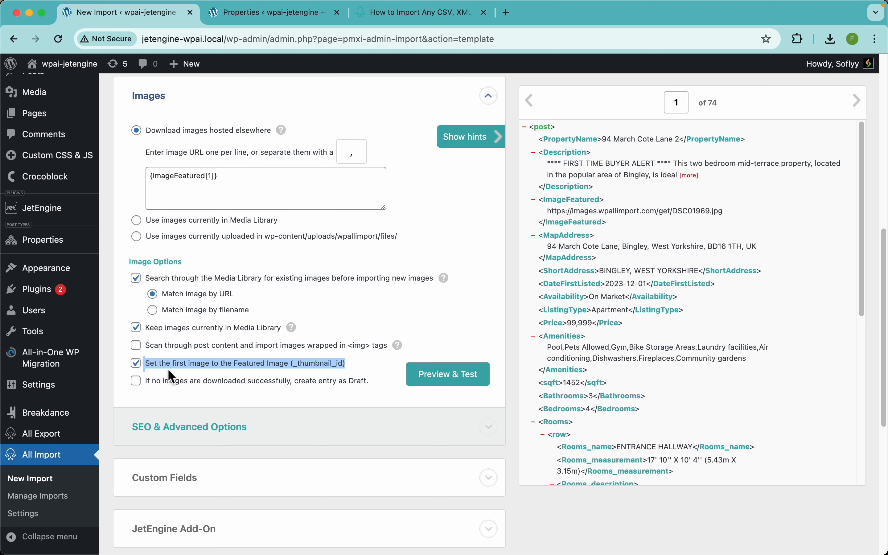
click(241, 366)
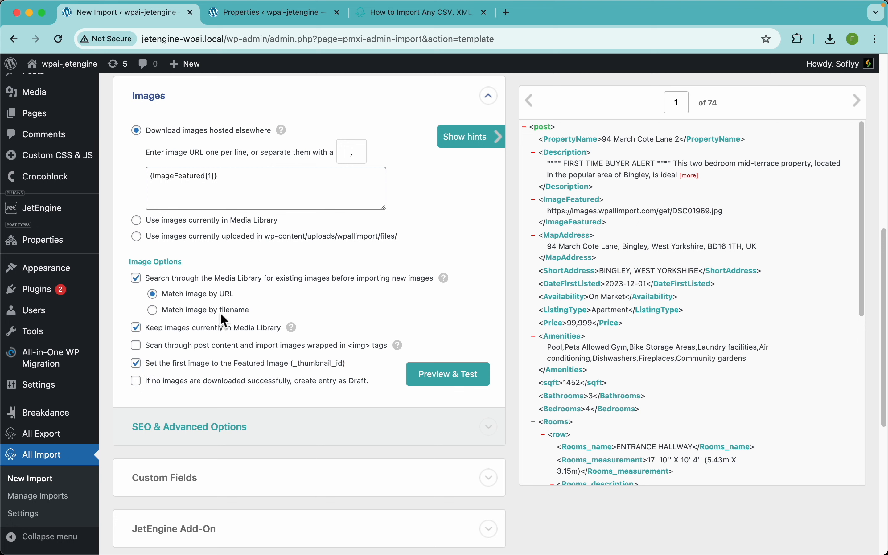
scroll(299, 240, up, 2)
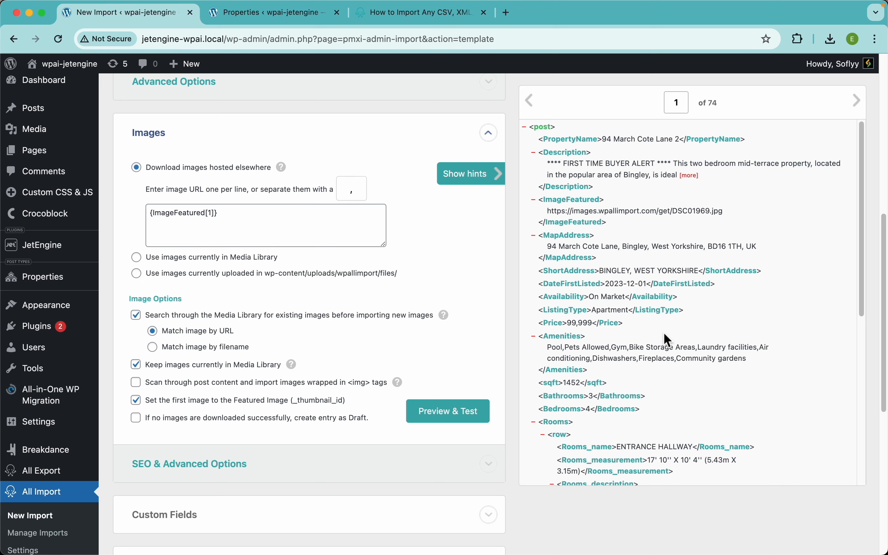
- Look through the remaining elements of the XML record and collapse the Images section
scroll(645, 378, down, 8)
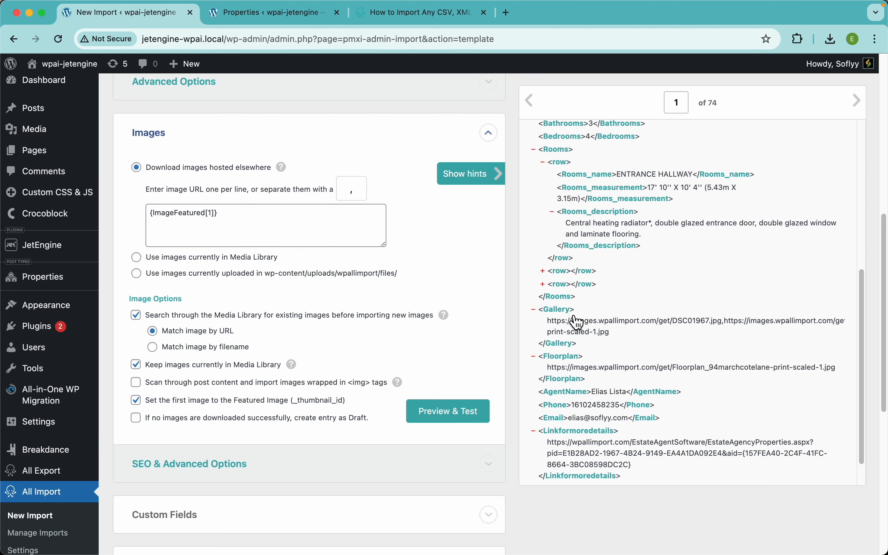
scroll(325, 302, down, 5)
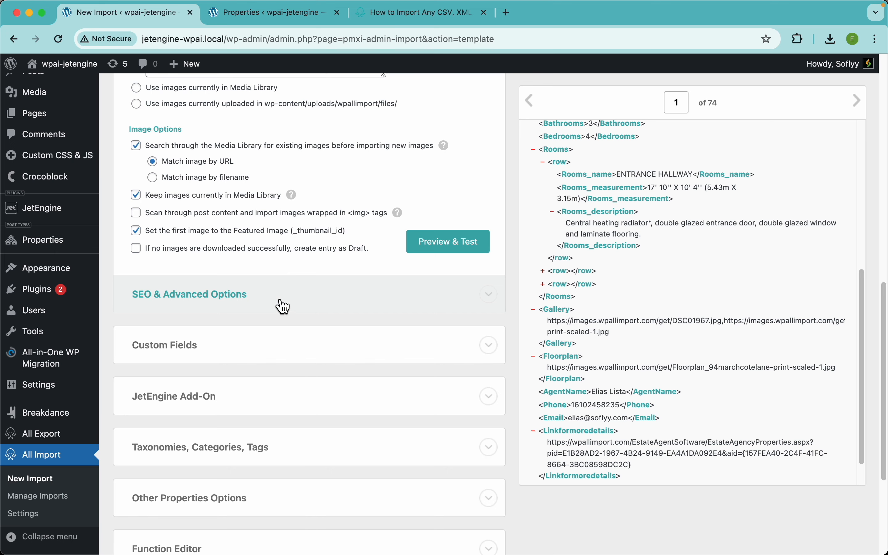
scroll(283, 307, up, 5)
click(206, 168)
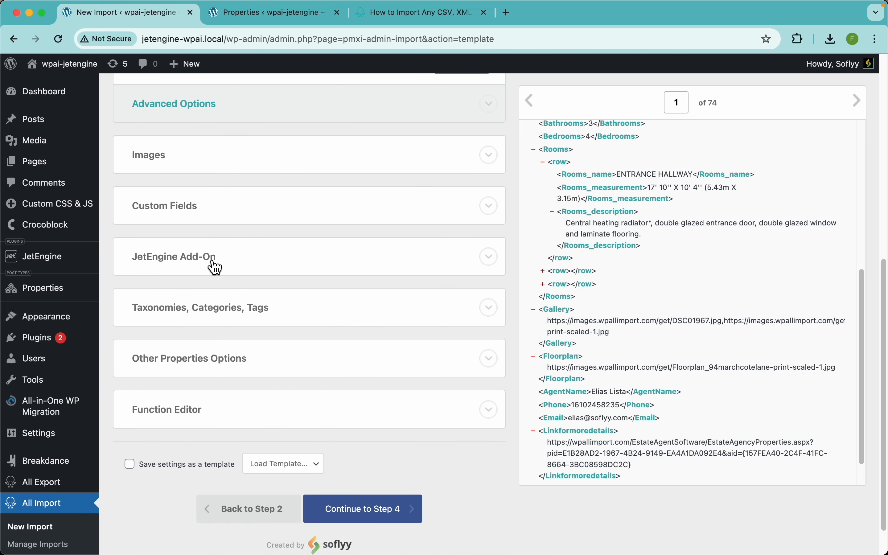
- Expand the JetEngine Add-On section and enable the Properties (Post Type) group
scroll(215, 266, down, 1)
click(203, 226)
scroll(256, 235, down, 2)
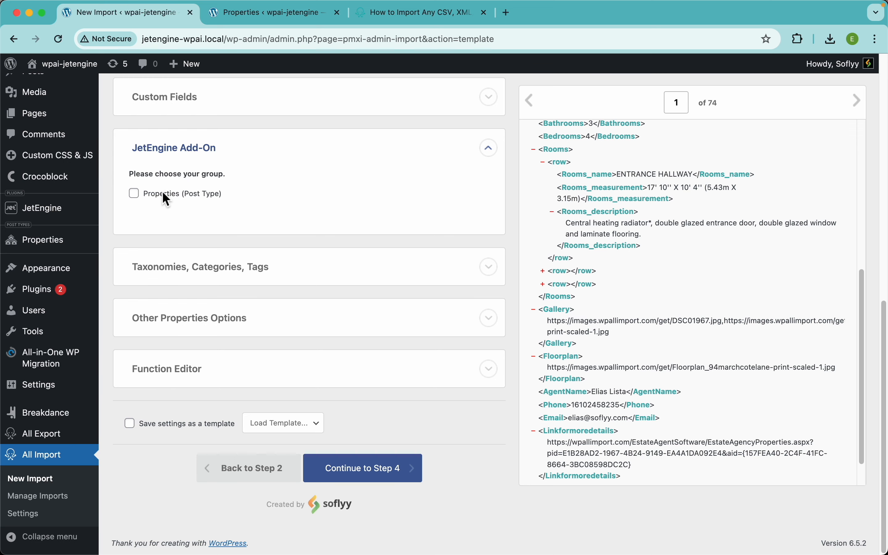
click(173, 194)
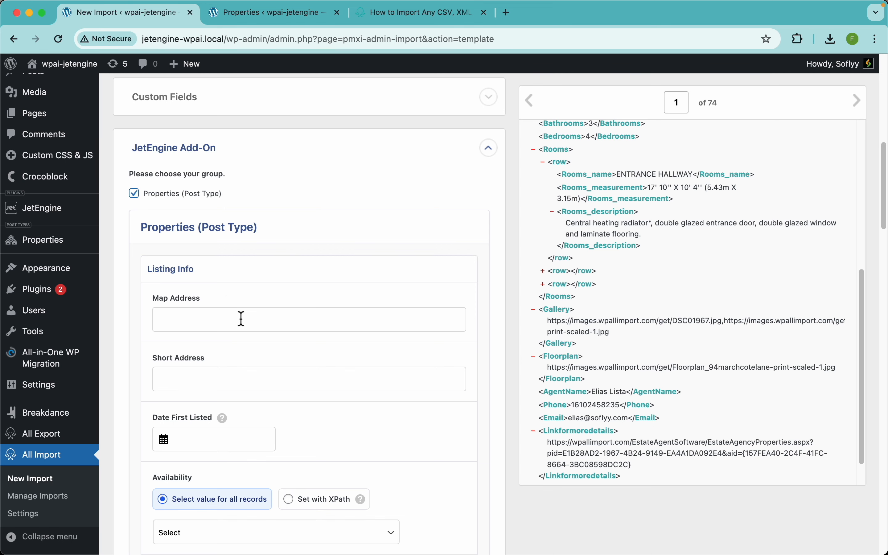
- Examine the Listing Info fields, including the Date First Listed calendar and the Availability choices
scroll(258, 289, down, 3)
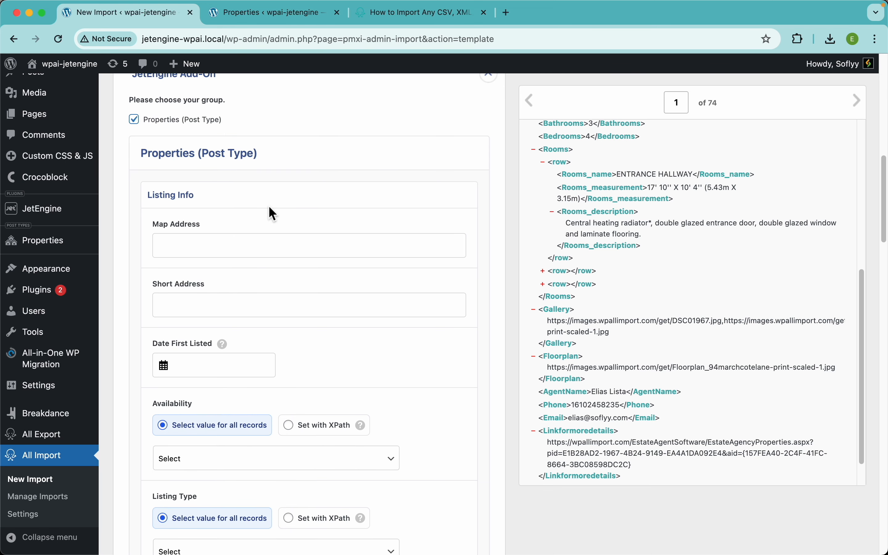
scroll(215, 288, down, 2)
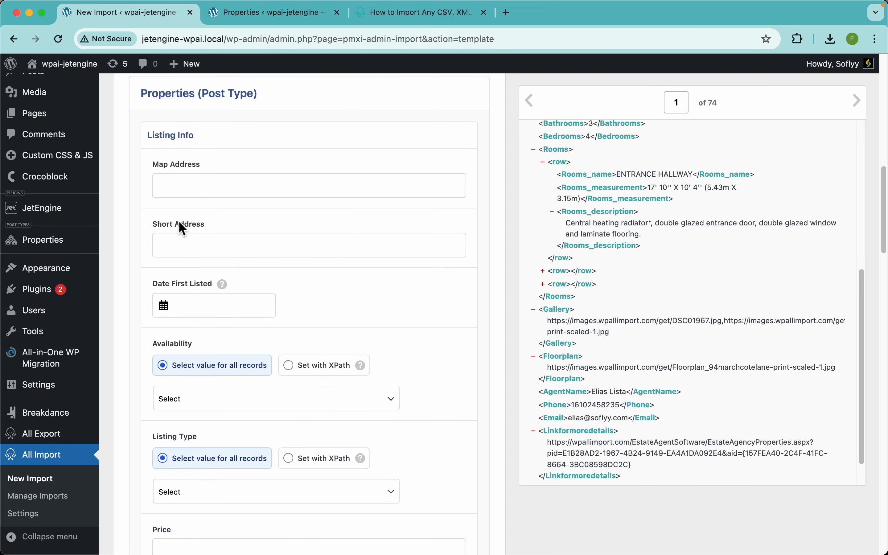
scroll(287, 236, down, 3)
scroll(205, 195, down, 2)
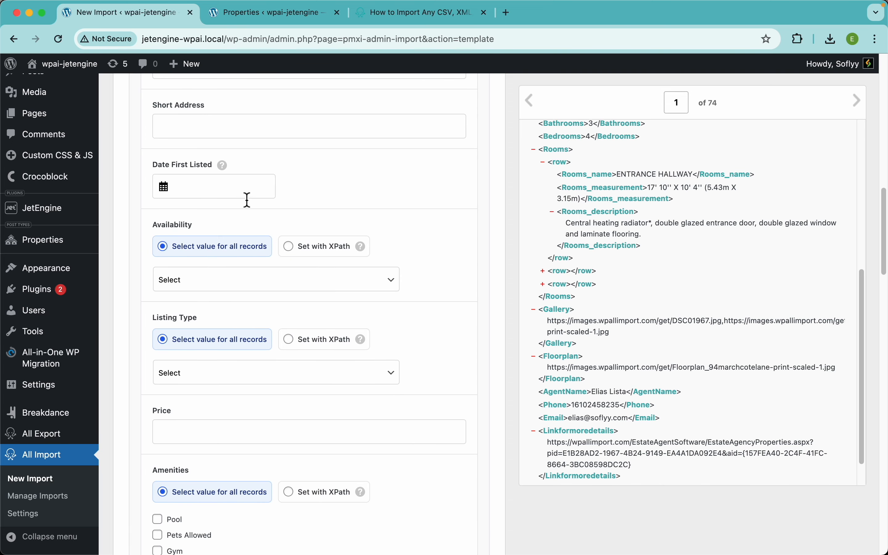
click(231, 192)
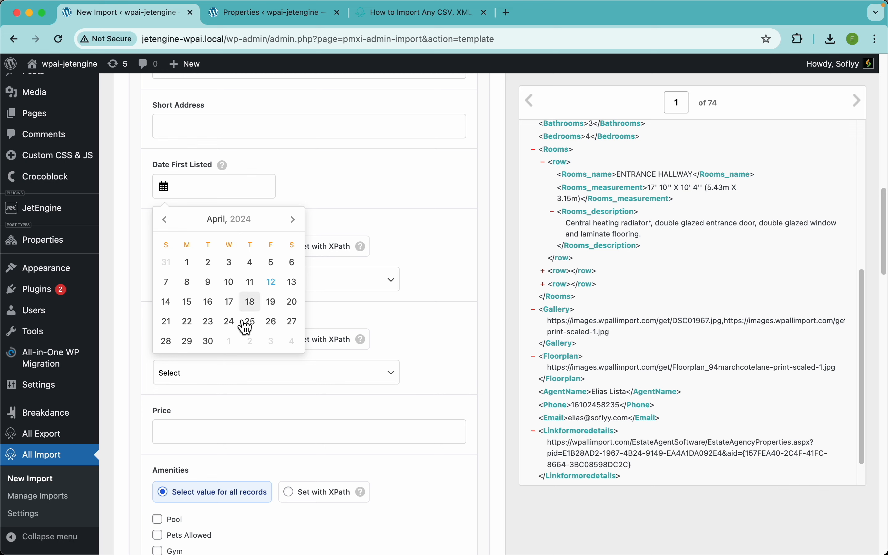
click(327, 180)
scroll(307, 234, down, 2)
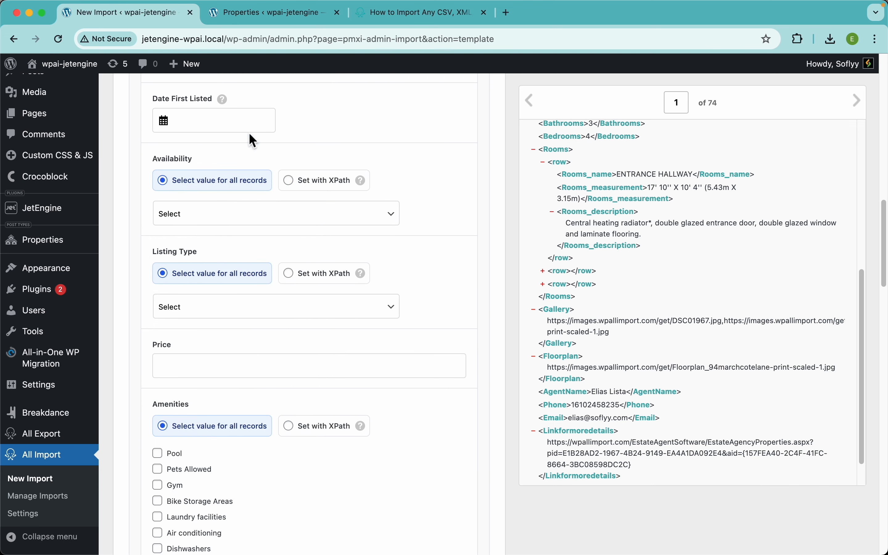
click(290, 221)
click(429, 232)
scroll(215, 272, down, 4)
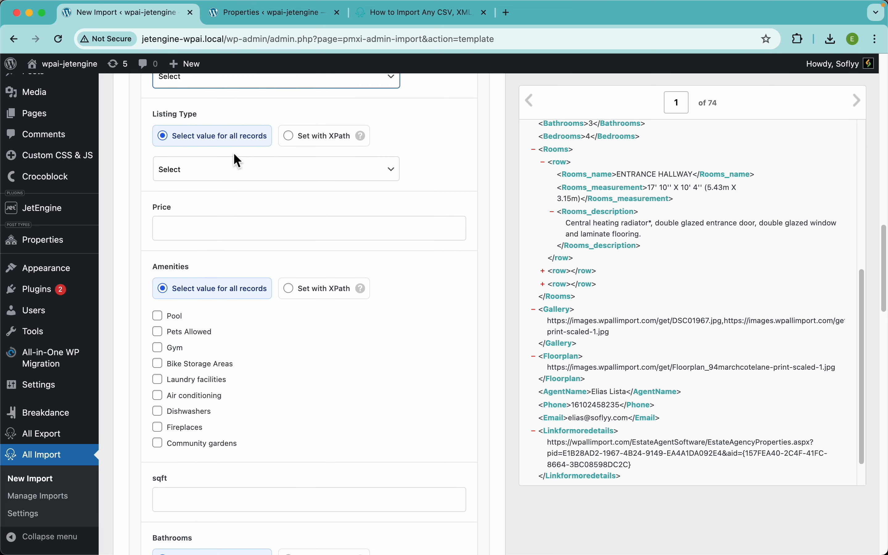
- Select Gym, Bike Storage Areas and Laundry facilities as the Amenities for all records
click(218, 232)
scroll(248, 253, down, 4)
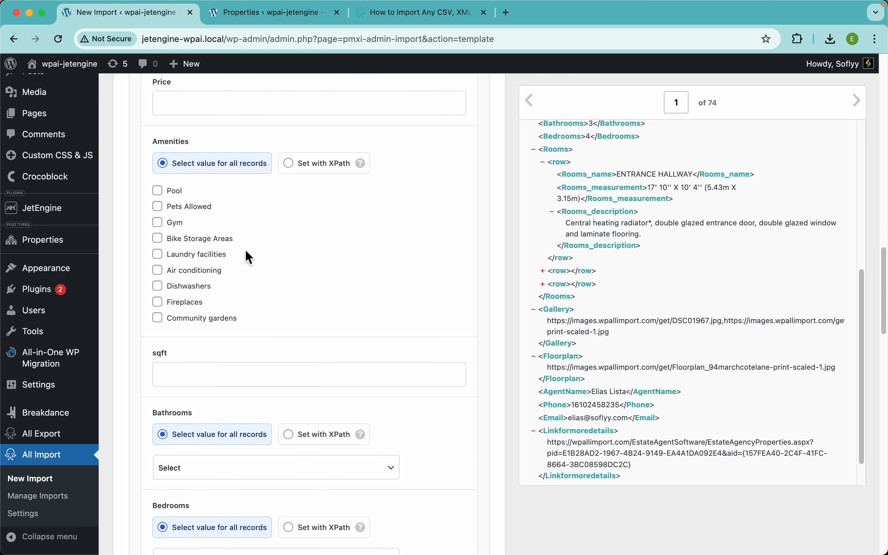
click(177, 228)
scroll(297, 243, down, 8)
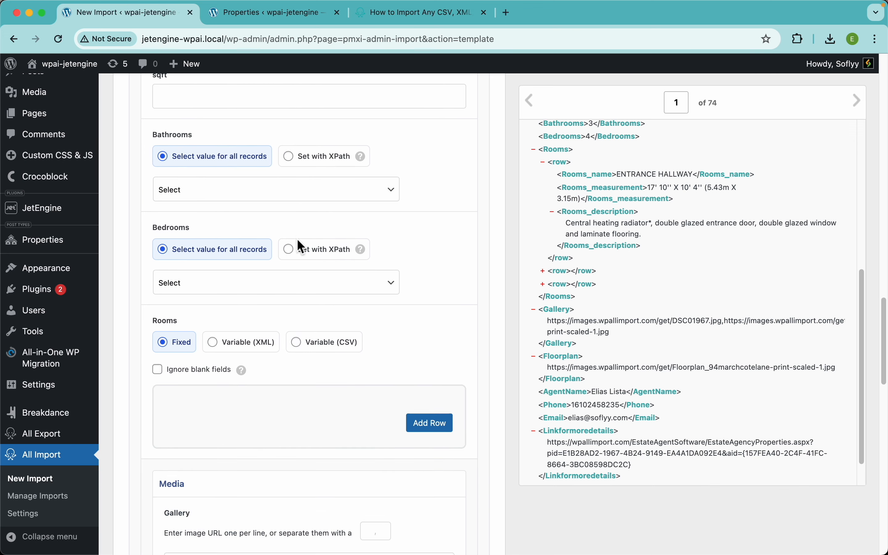
- Examine the Bathrooms choices and the Rooms, Media and Contact fields of the Properties group
click(277, 190)
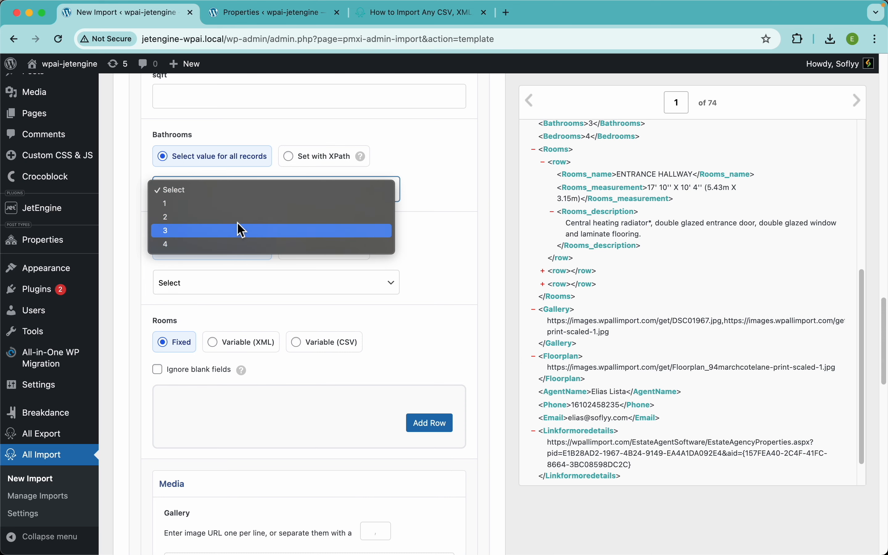
click(413, 231)
scroll(336, 284, down, 5)
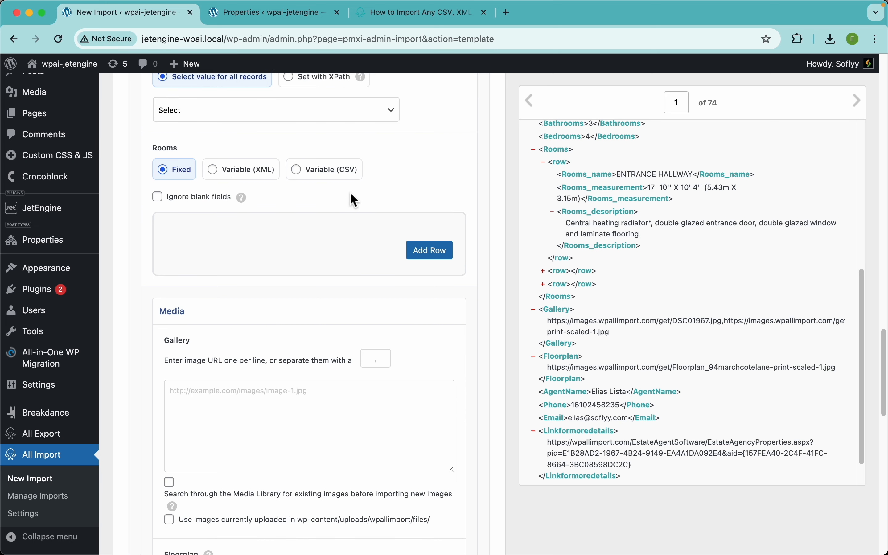
scroll(323, 301, down, 5)
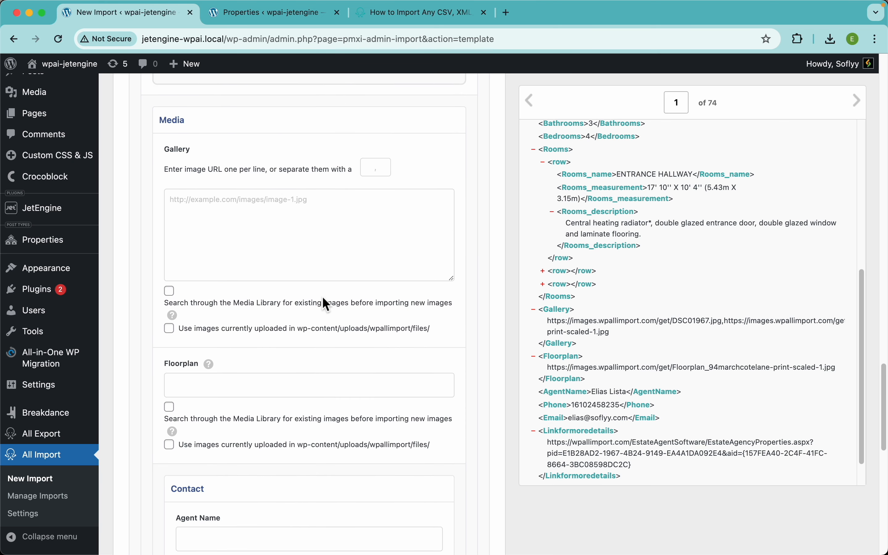
scroll(367, 273, down, 3)
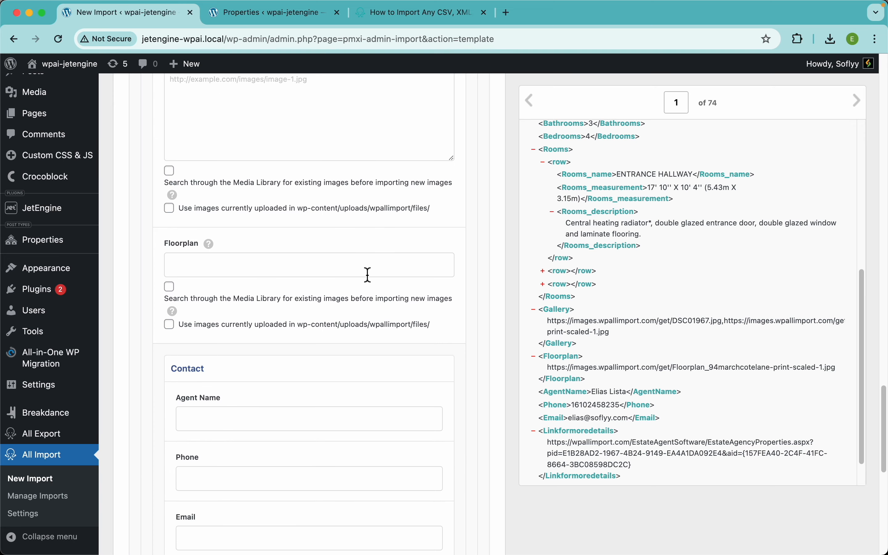
scroll(260, 255, down, 4)
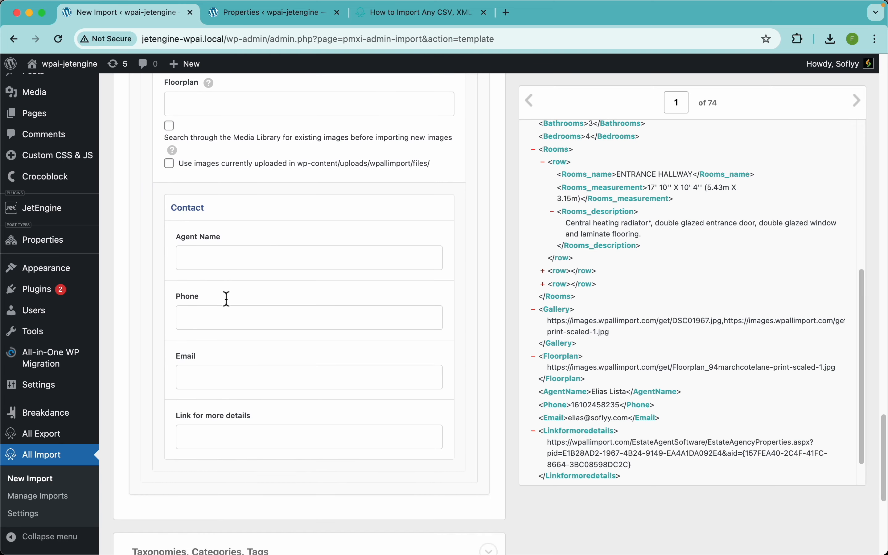
scroll(257, 284, up, 15)
scroll(295, 278, up, 10)
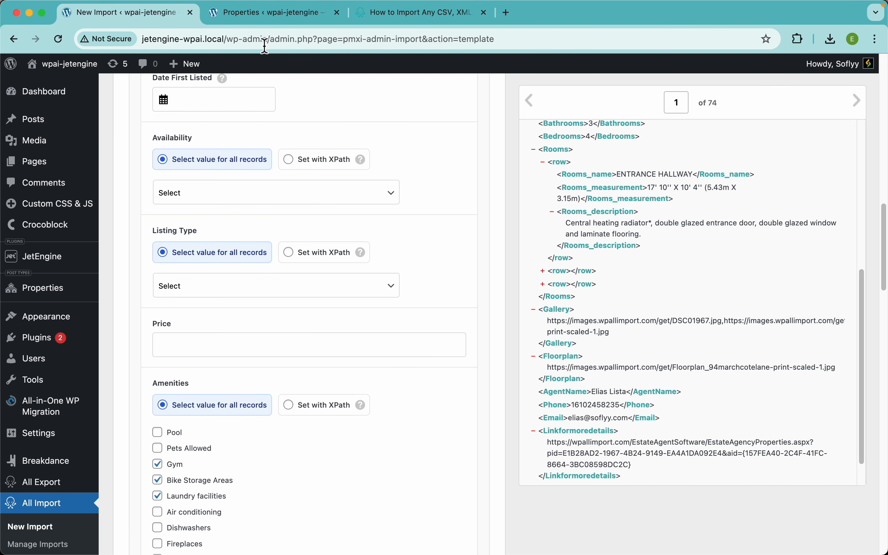
- Compare the import fields with the Listing Info settings in the new Properties post editor and return to the import
click(268, 15)
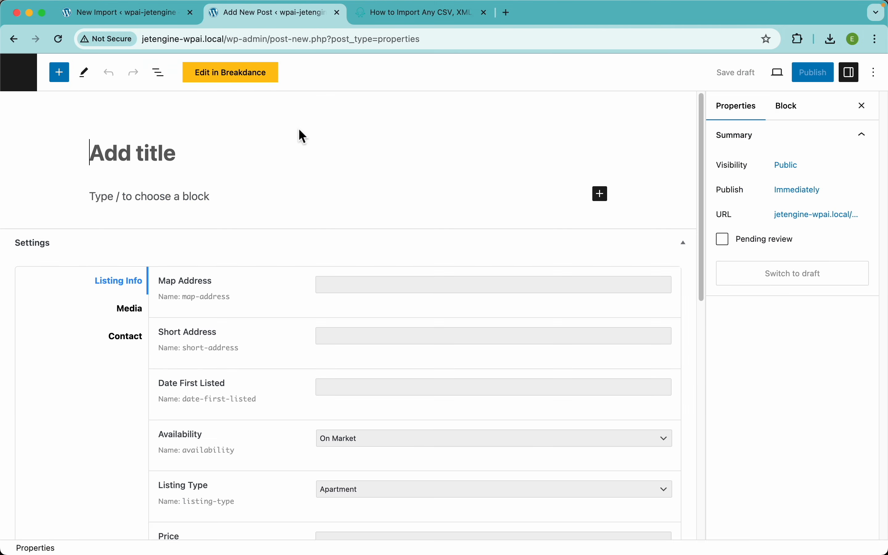
scroll(222, 364, down, 4)
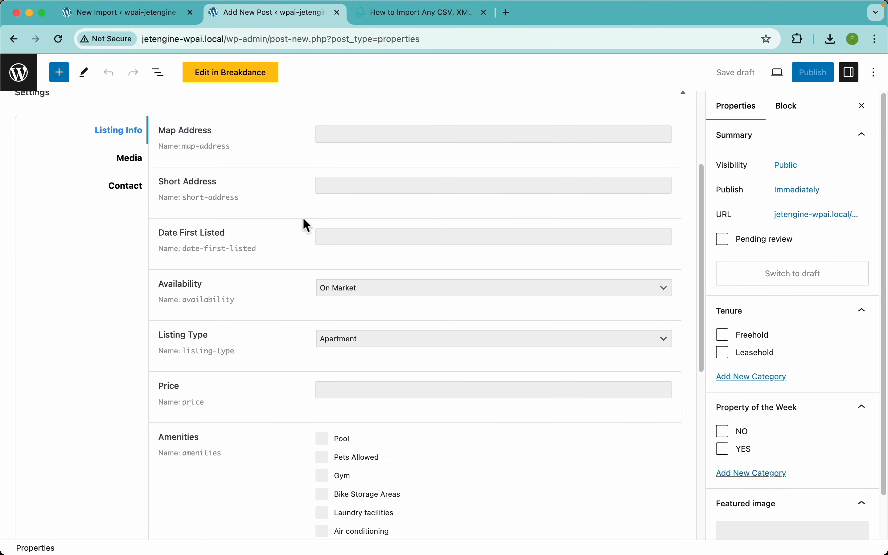
scroll(323, 278, down, 3)
scroll(398, 223, down, 5)
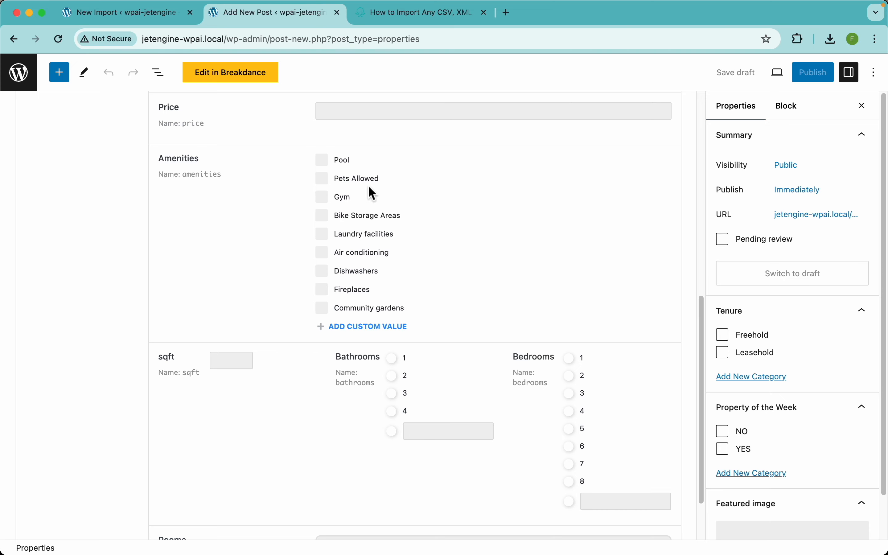
click(176, 15)
- Map the XML element {MapAddress[1]} to the Map Address field under Listing Info
scroll(278, 239, up, 1)
scroll(259, 213, up, 5)
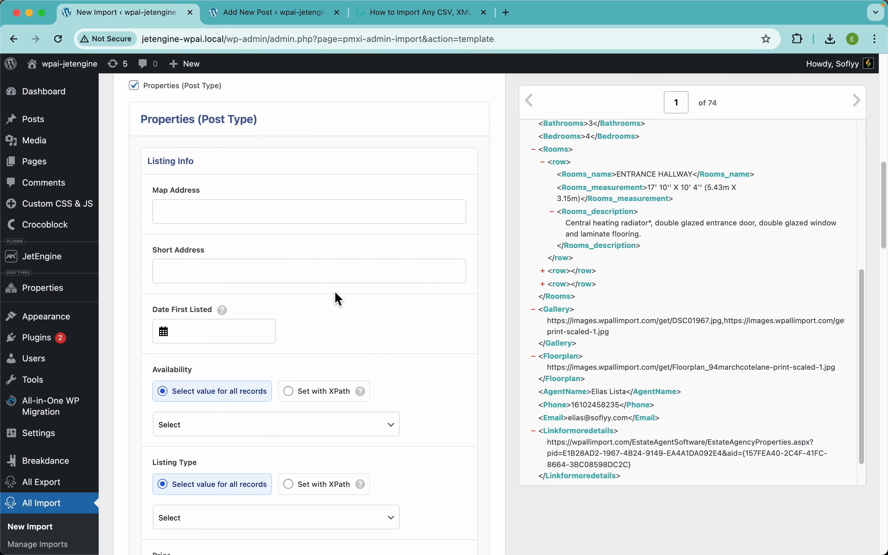
scroll(315, 240, up, 1)
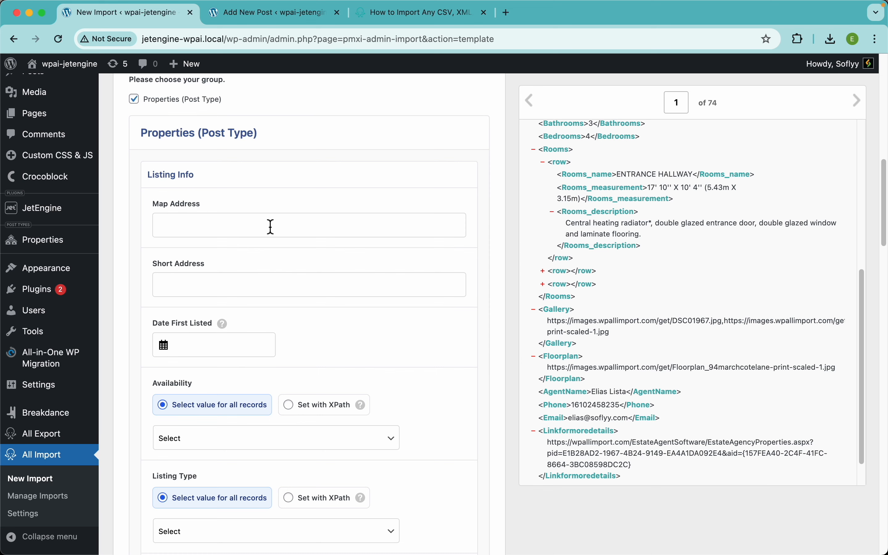
scroll(675, 275, up, 8)
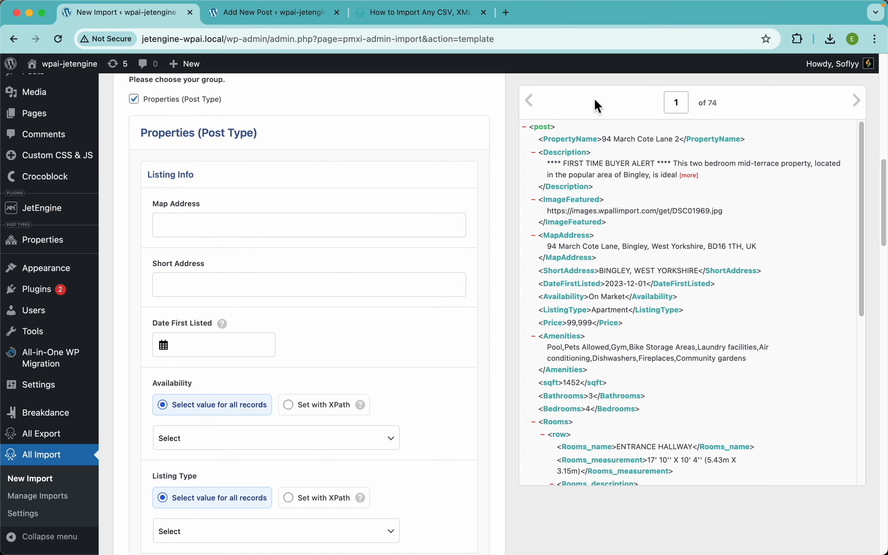
drag(576, 245, 315, 231)
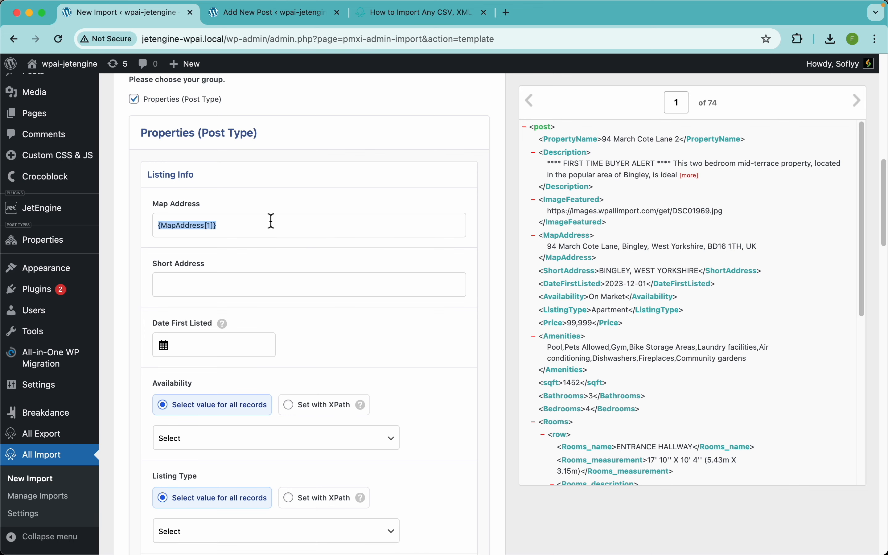
click(327, 220)
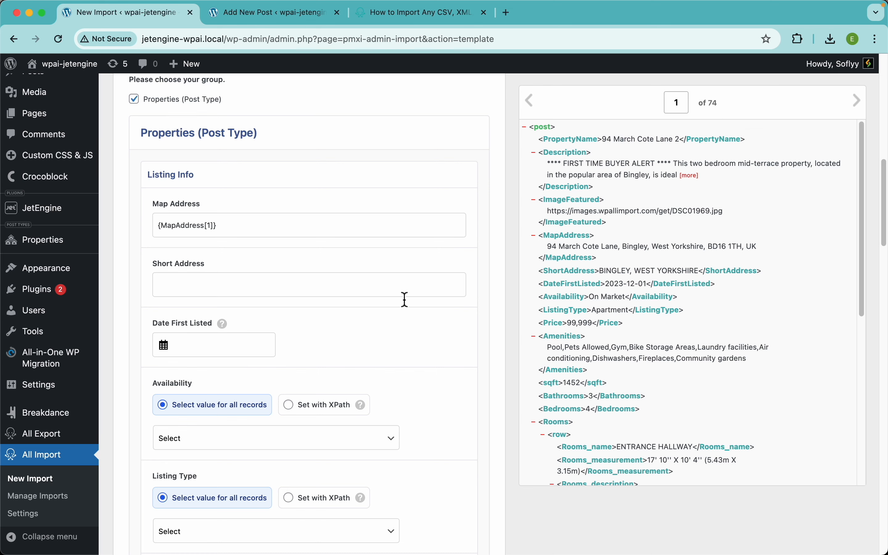
- Map {ShortAddress[1]} to the Short Address field and {DateFirstListed[1]} to the Date First Listed field
drag(568, 273, 326, 289)
scroll(426, 308, down, 5)
drag(579, 284, 246, 253)
click(287, 233)
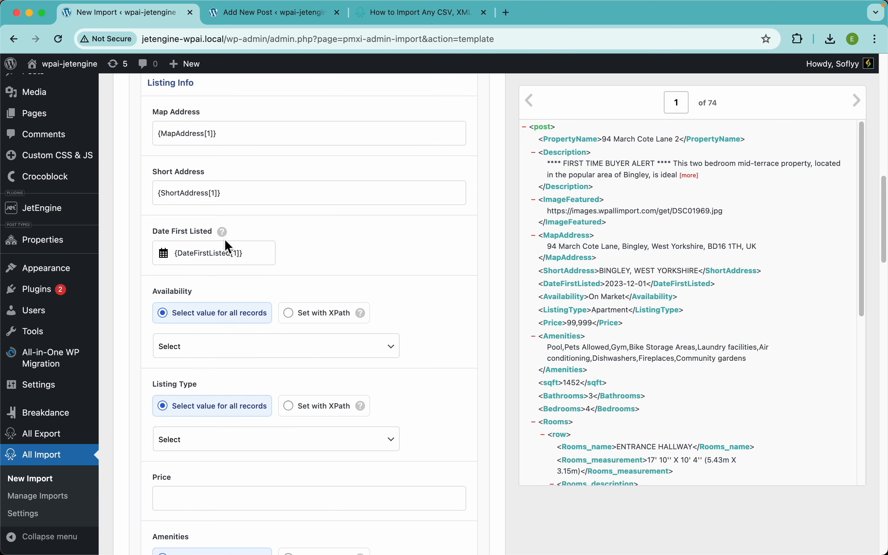
mouse_move(230, 236)
- Review the Availability choices and try setting the field with the XPath {Availability[1]}
scroll(318, 241, down, 5)
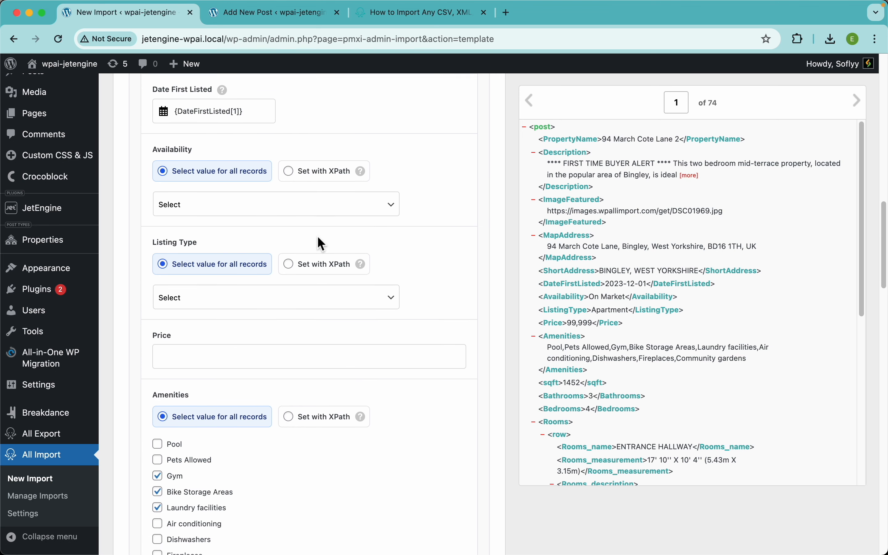
click(332, 206)
click(496, 185)
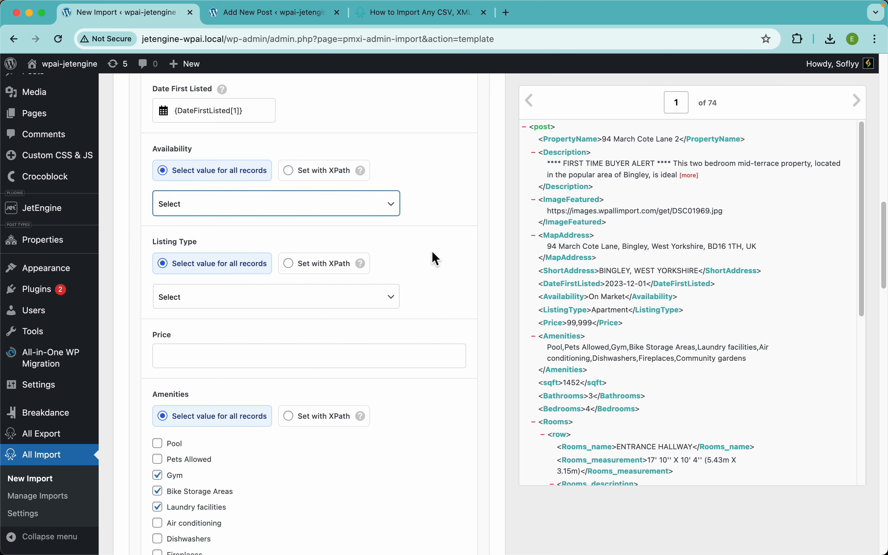
click(318, 173)
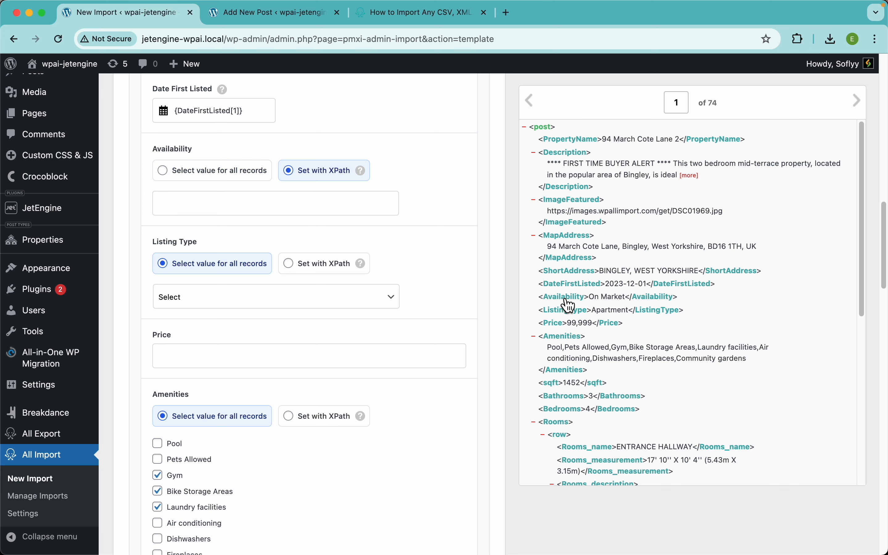
drag(565, 298, 266, 215)
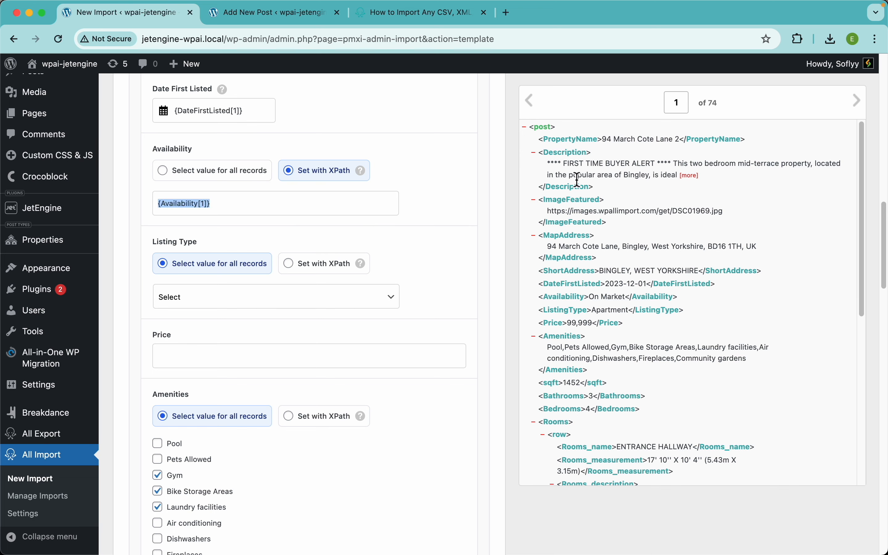
- Set Availability to the fixed value On Market for all records
click(222, 179)
click(237, 205)
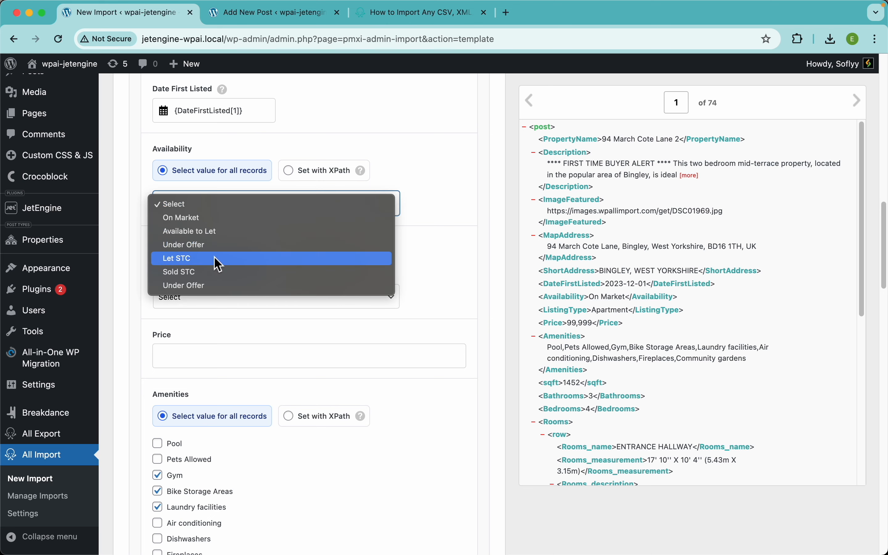
click(195, 219)
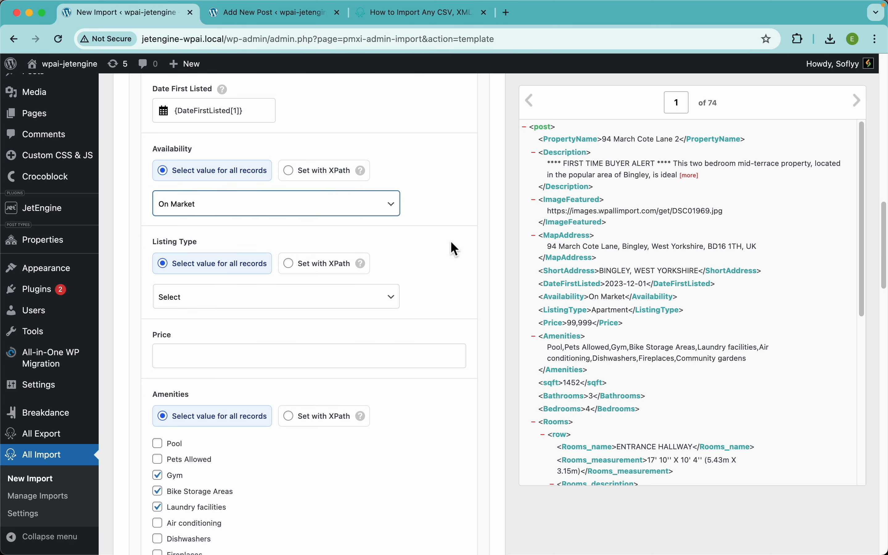
scroll(246, 238, down, 2)
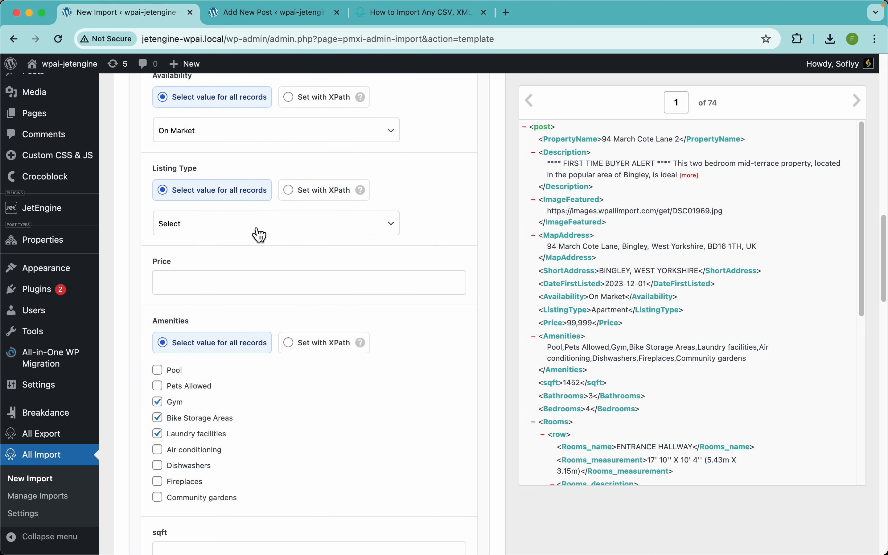
- Try setting Listing Type to the fixed value House for all records
click(256, 231)
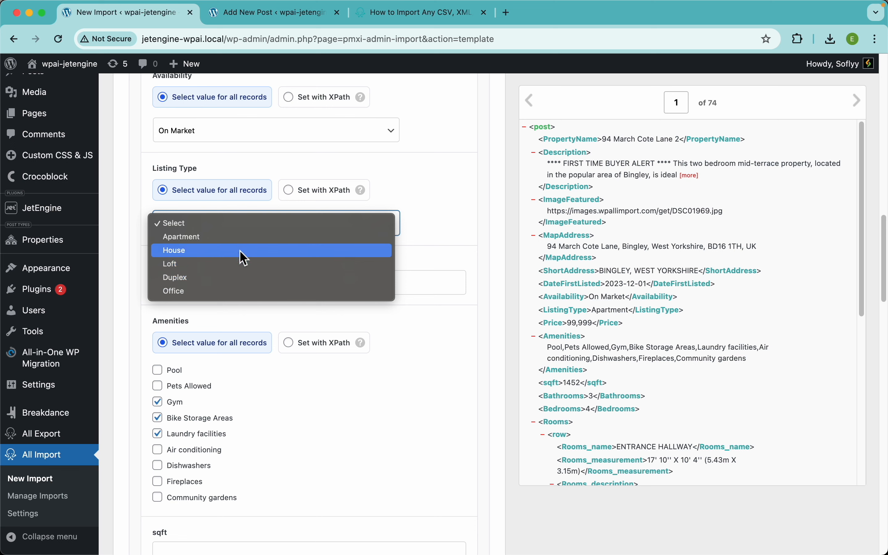
click(213, 252)
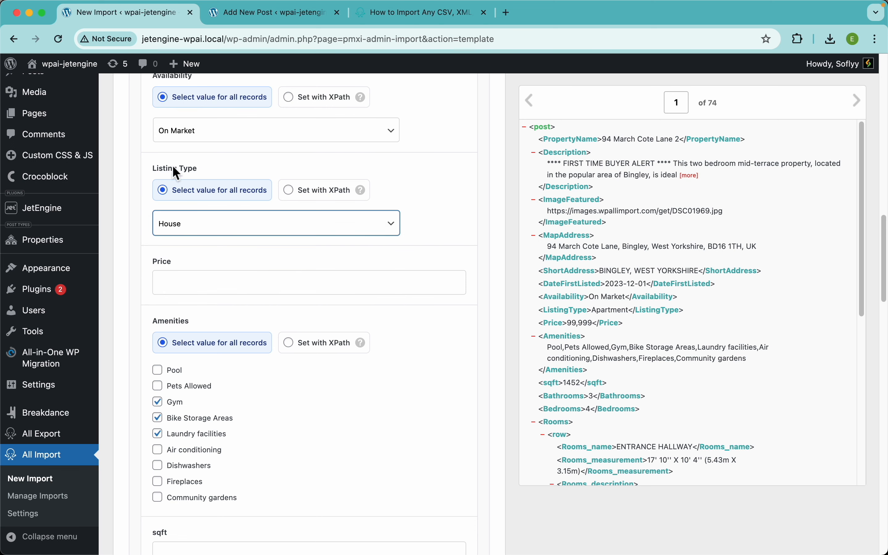
click(437, 219)
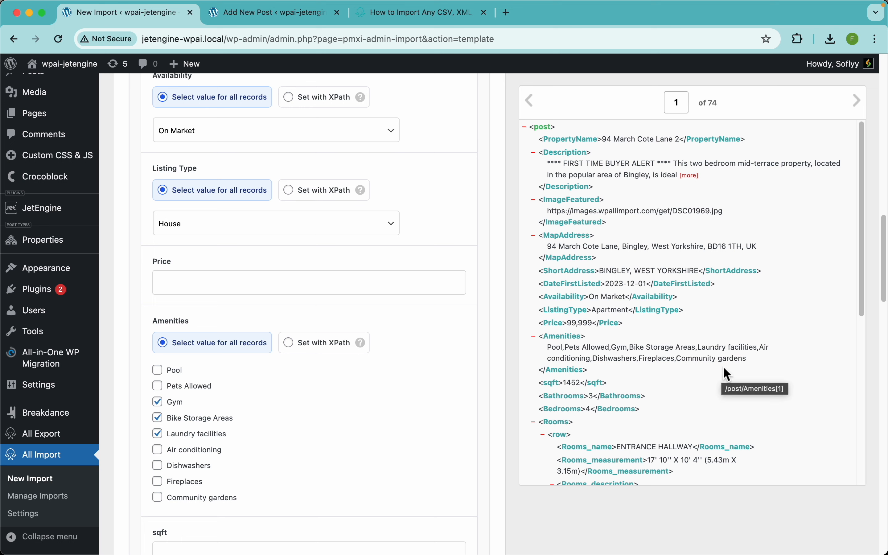
- Set Listing Type with the XPath {ListingType[1]} and map {Price[1]} to the Price field
click(326, 190)
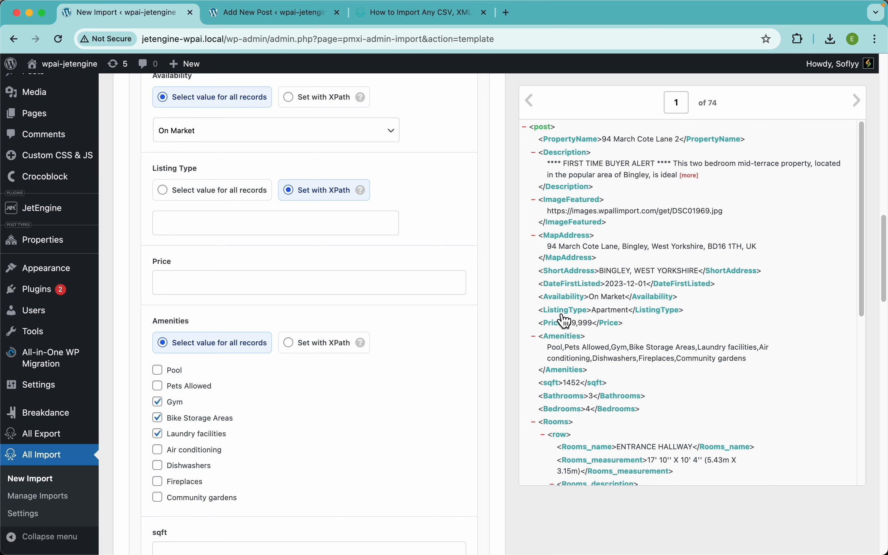
drag(564, 315, 303, 229)
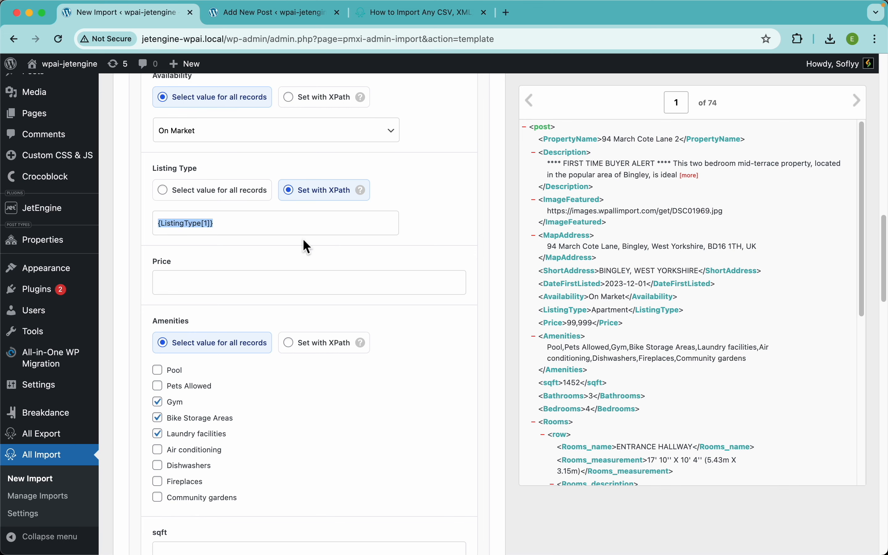
scroll(303, 239, down, 3)
drag(546, 323, 285, 176)
scroll(448, 278, down, 1)
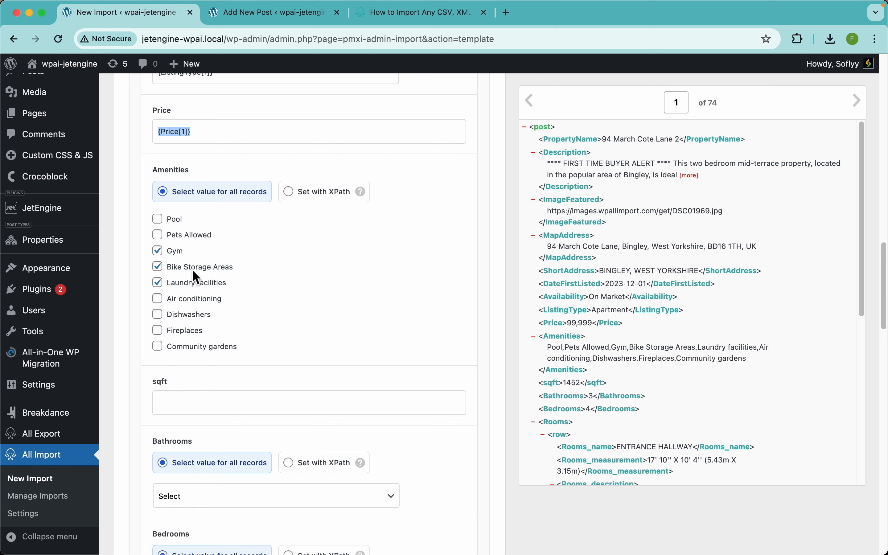
- Set Amenities with XPath, check the required format for multiple values, and map the comma-separated element {Amenities[1]} to it
click(175, 219)
click(326, 195)
mouse_move(370, 200)
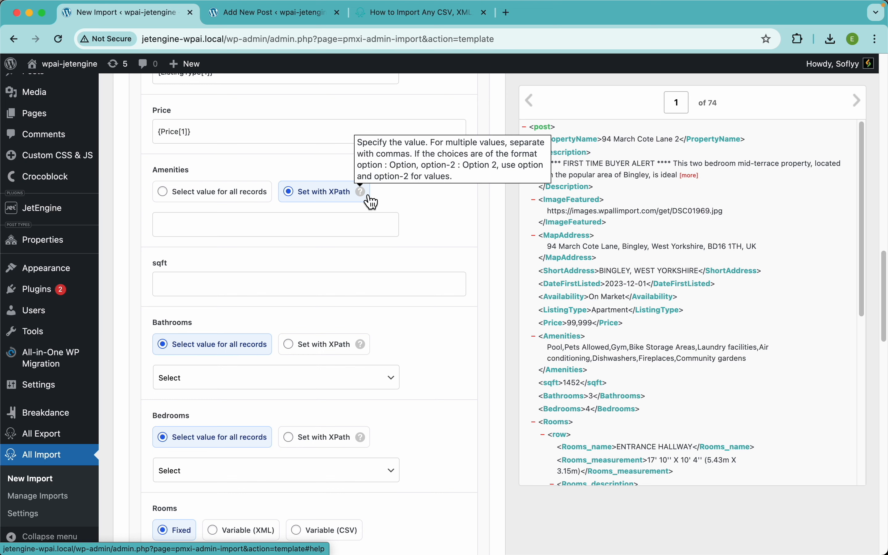
scroll(610, 359, up, 5)
scroll(610, 358, left, 3)
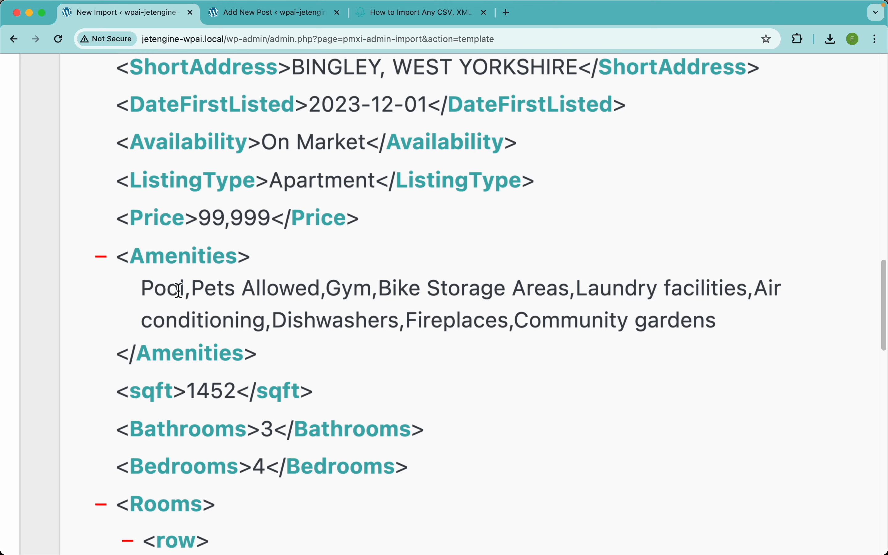
double_click(188, 292)
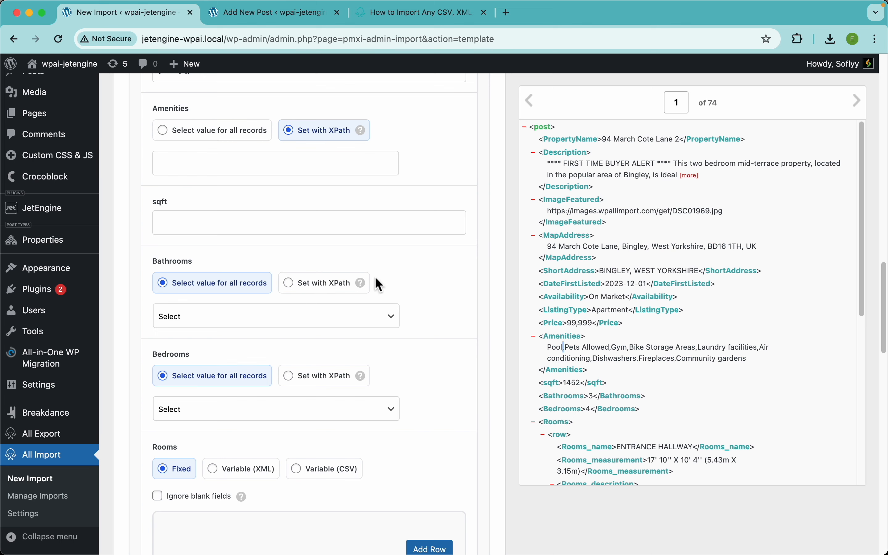
scroll(455, 328, down, 2)
scroll(455, 328, up, 3)
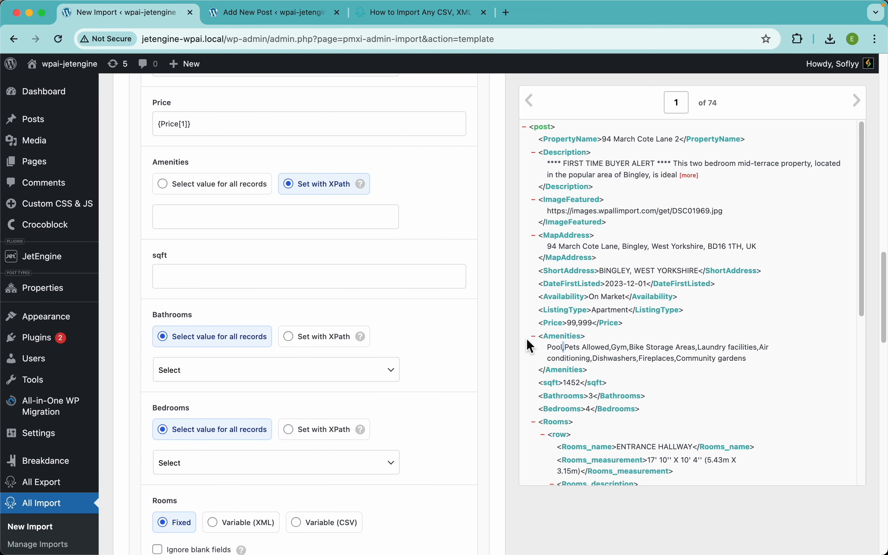
drag(565, 348, 317, 216)
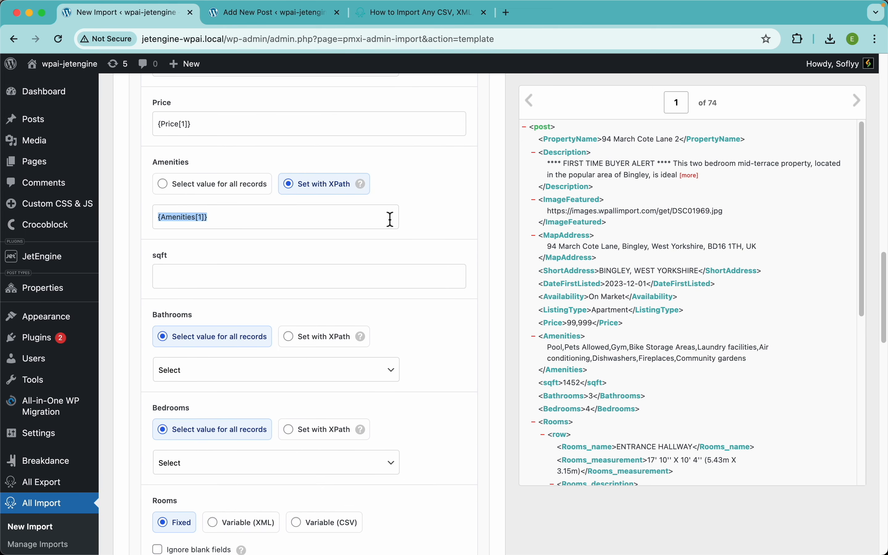
click(410, 225)
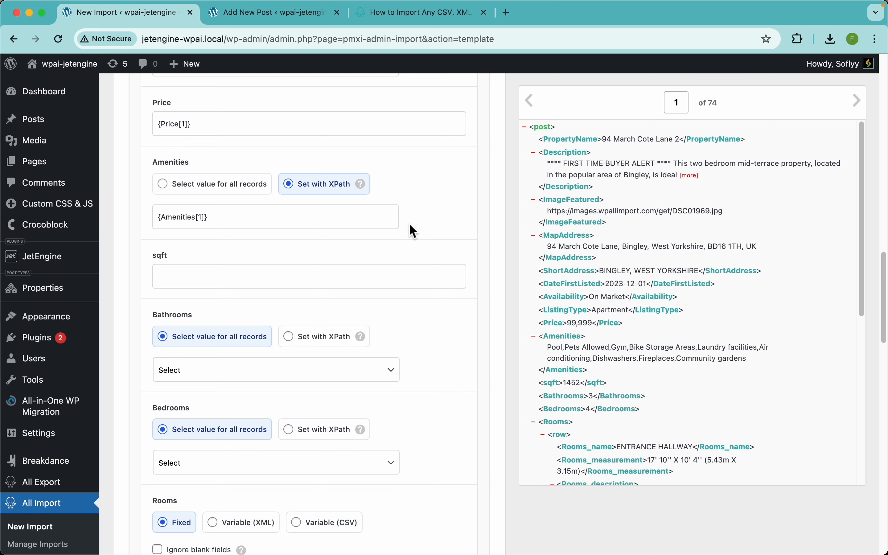
- Expand the Function Editor section of the import template to view where custom PHP can be added
scroll(329, 327, down, 10)
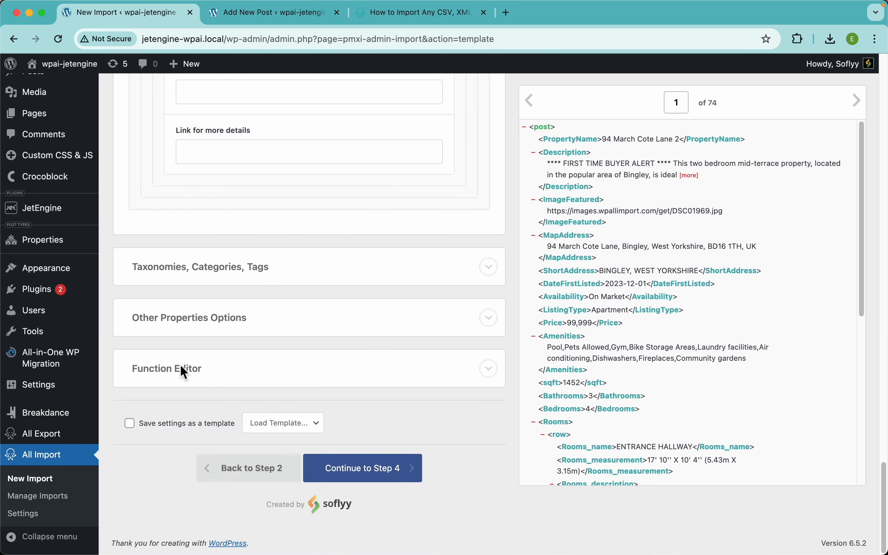
click(215, 378)
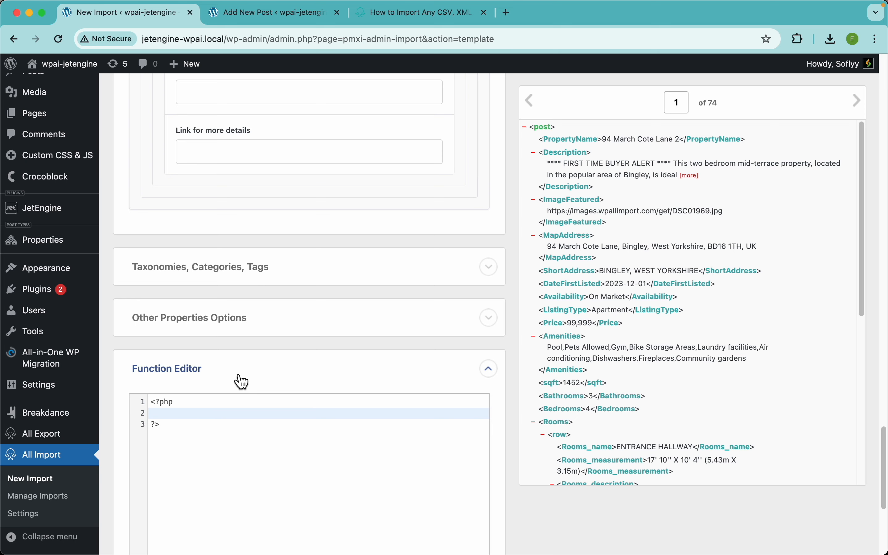
scroll(388, 189, up, 10)
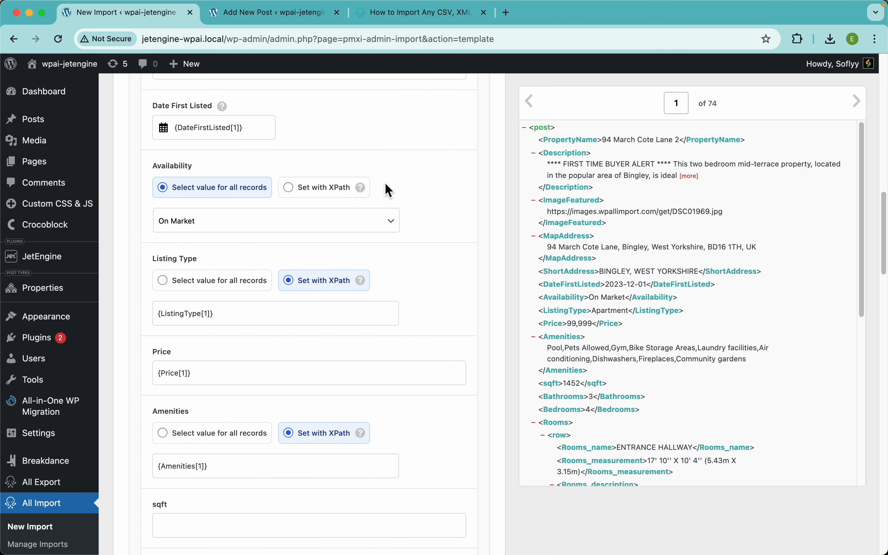
- Switch to the WP All Import documentation and review the Inline PHP page in the Custom Code topics for imports
click(404, 14)
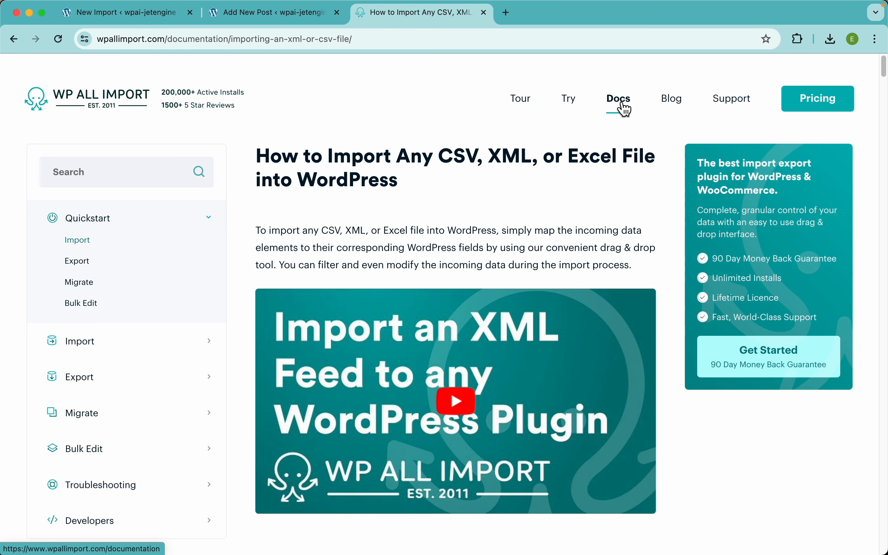
scroll(132, 351, down, 3)
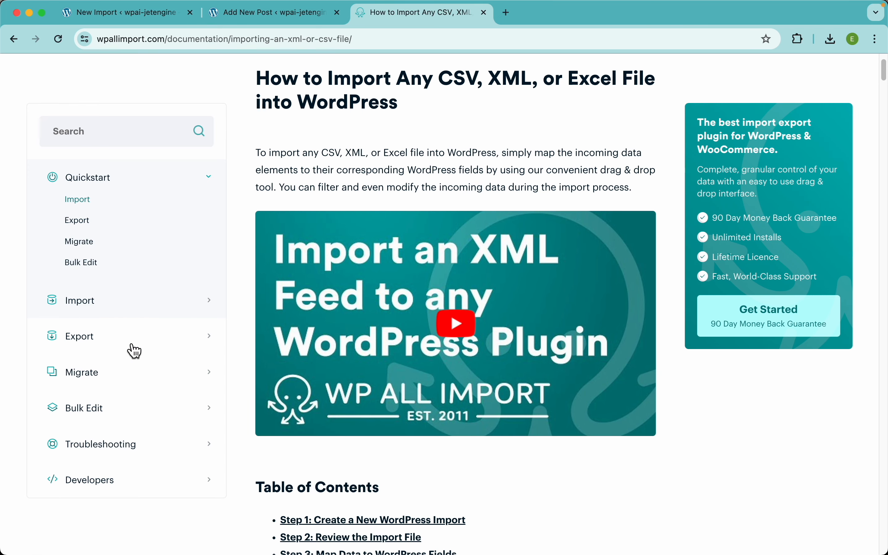
click(100, 306)
scroll(138, 332, down, 5)
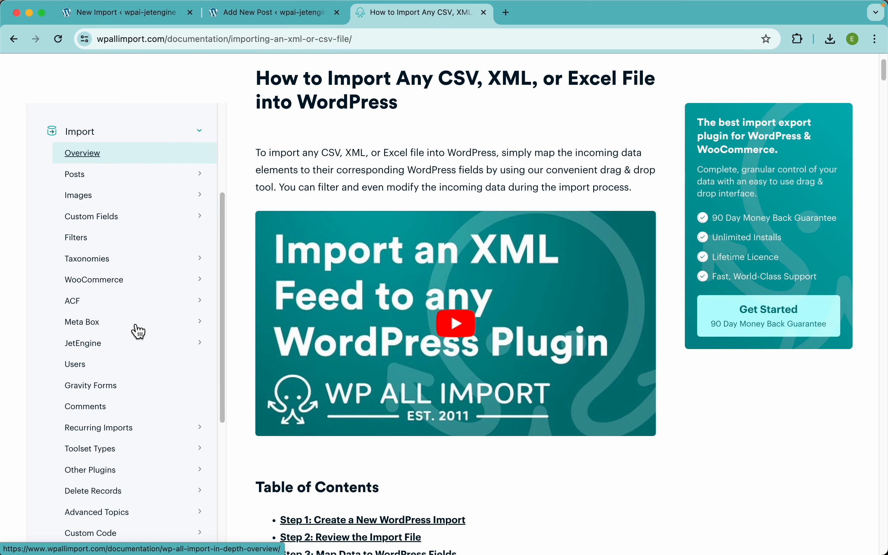
scroll(139, 332, down, 3)
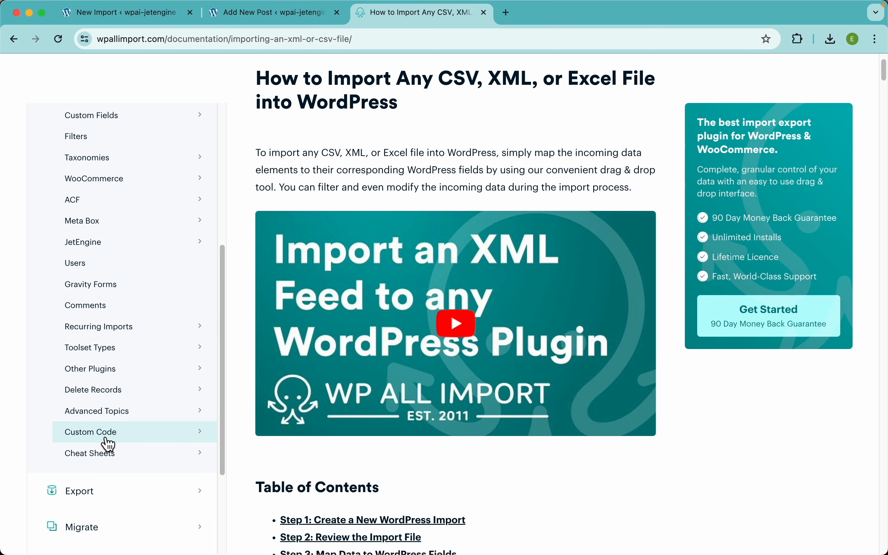
click(106, 439)
scroll(107, 442, down, 2)
click(102, 396)
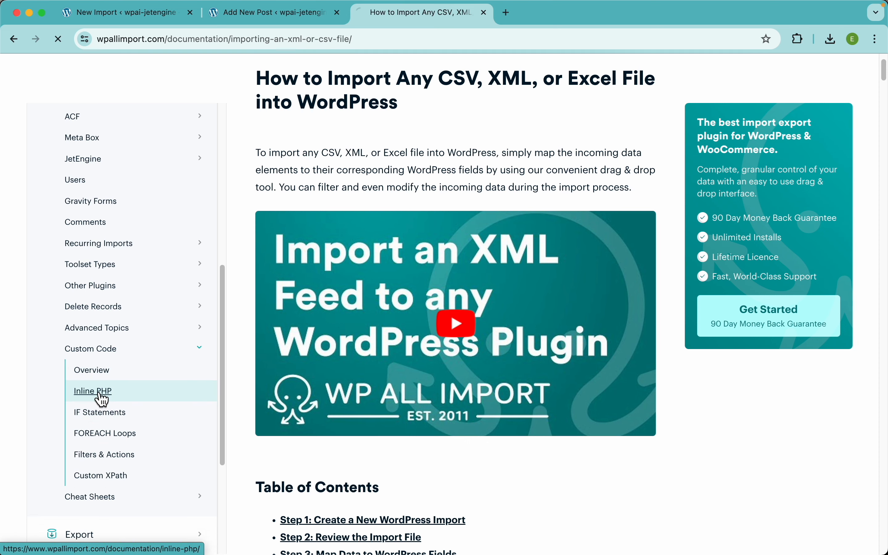
scroll(449, 345, down, 4)
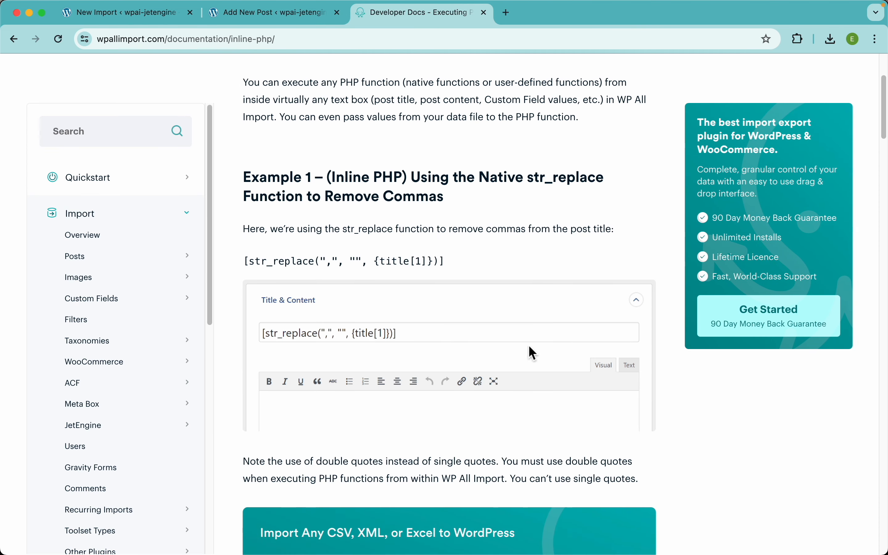
scroll(452, 268, down, 18)
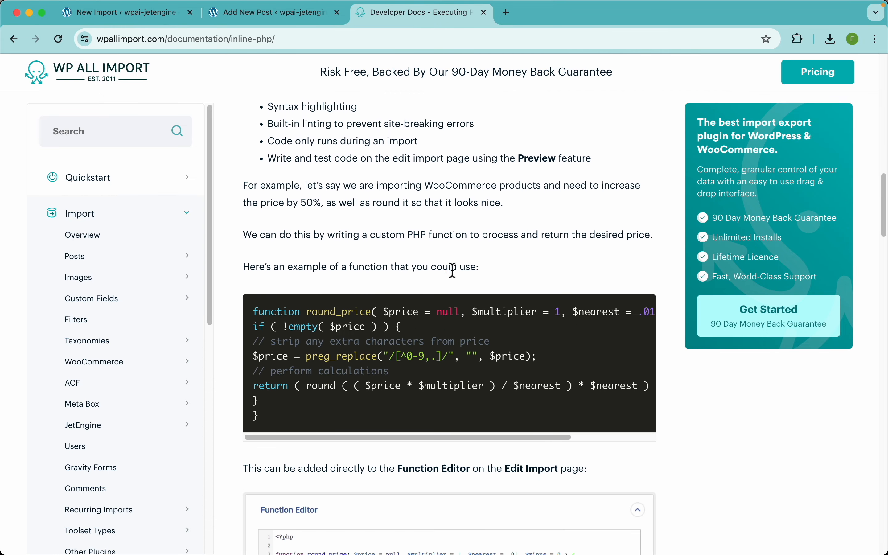
scroll(452, 268, down, 20)
scroll(95, 422, down, 15)
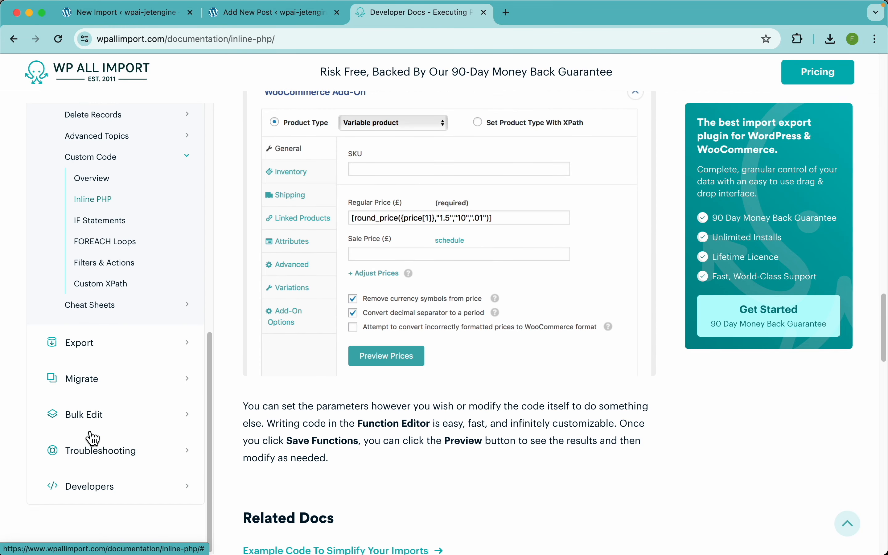
- Open the Code Snippets page of the developer documentation and examine the example functions for imports, custom fields and price markup
click(100, 489)
scroll(123, 453, down, 3)
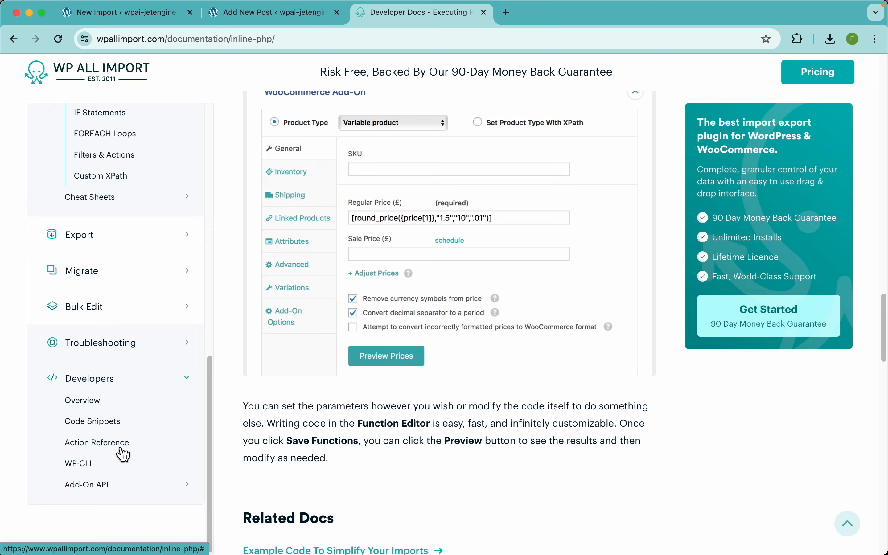
click(69, 426)
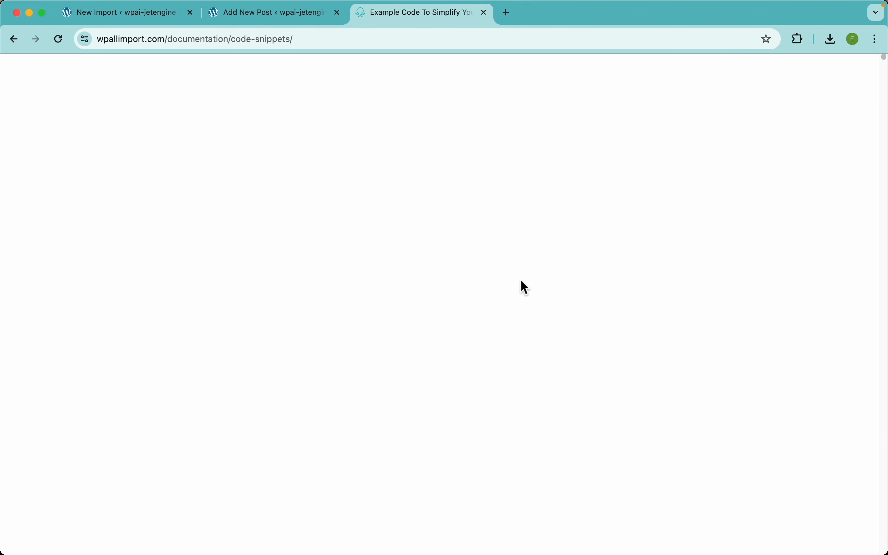
scroll(422, 440, down, 9)
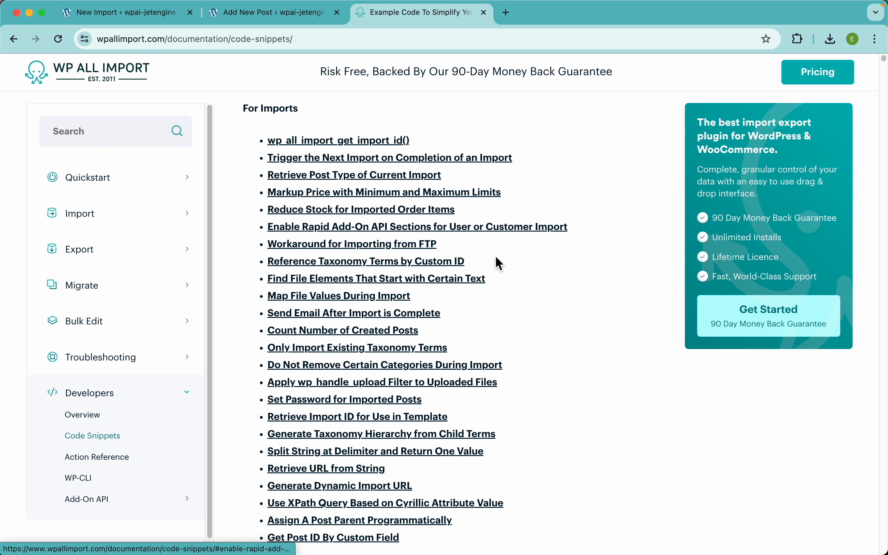
scroll(488, 318, down, 10)
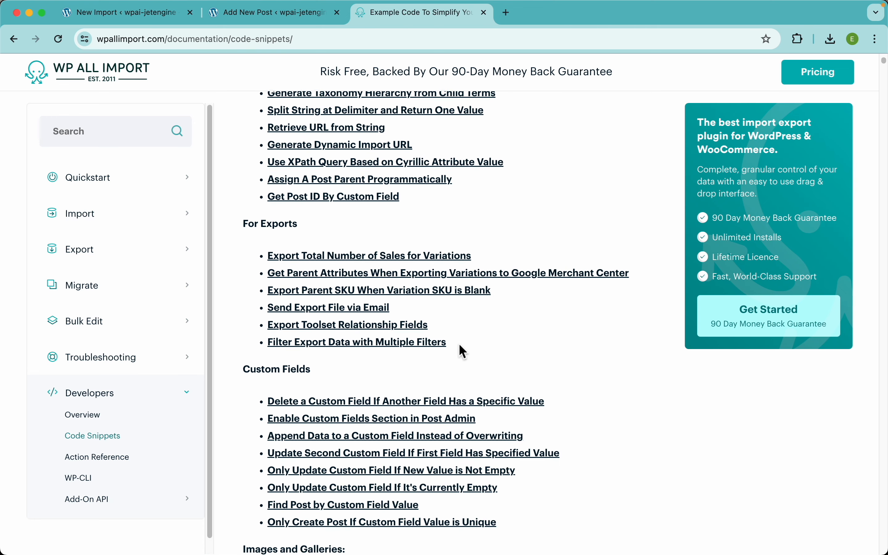
scroll(423, 237, up, 10)
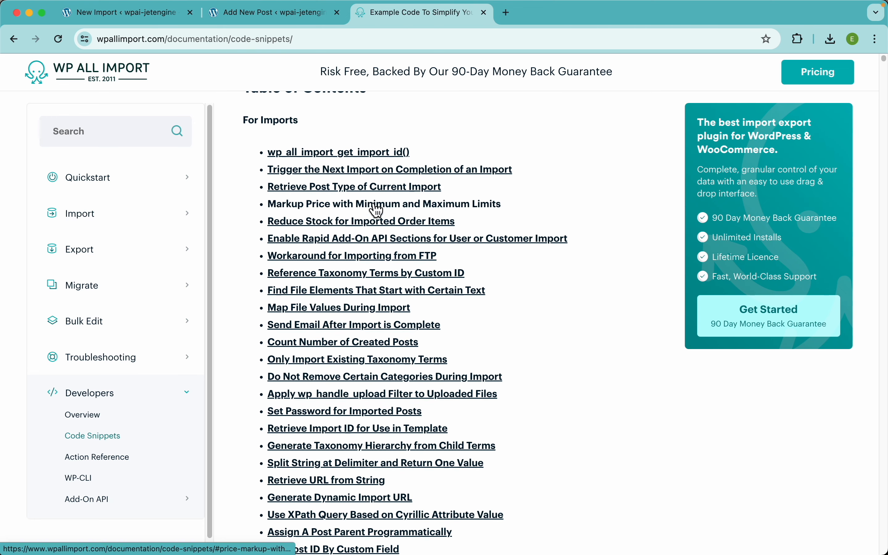
scroll(446, 213, down, 15)
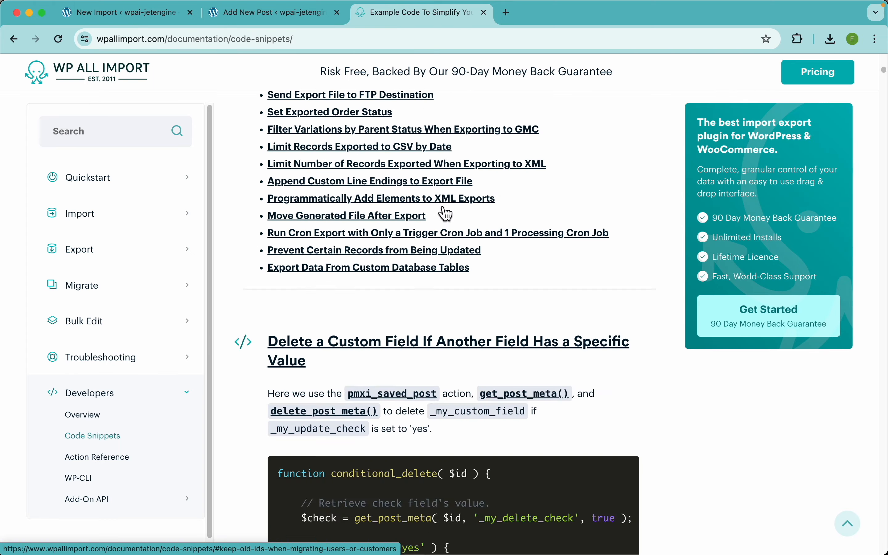
scroll(444, 212, down, 20)
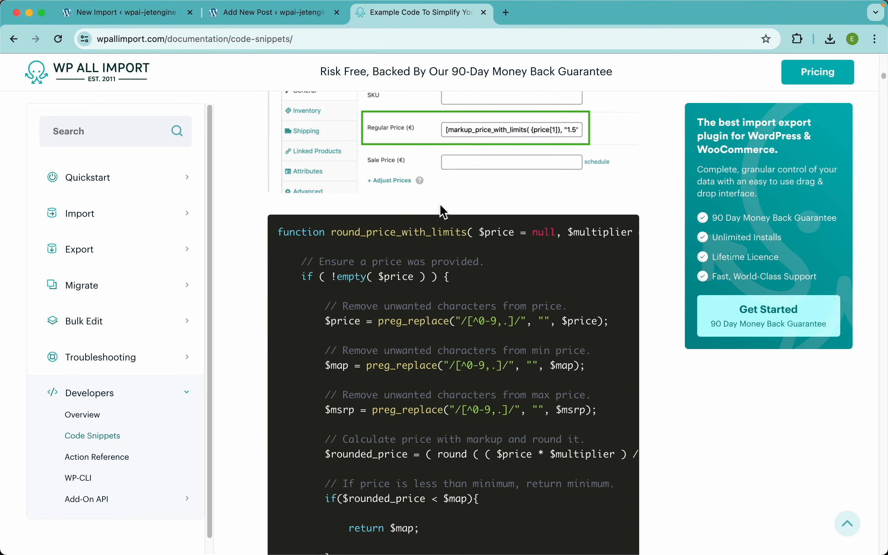
scroll(444, 212, down, 1)
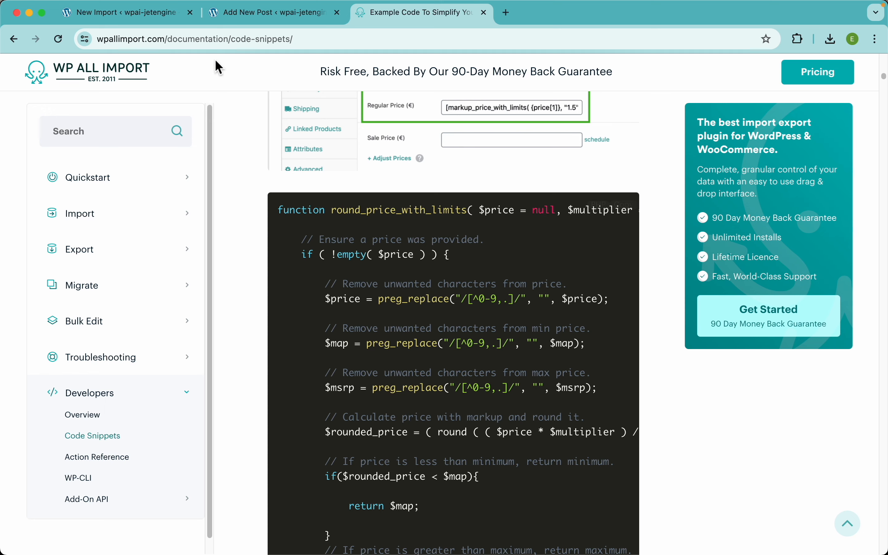
- Switch back to the import template and map sqft, Bathrooms and Bedrooms to their XML elements, setting {Bathrooms[1]} and {Bedrooms[1]} with XPath
click(168, 15)
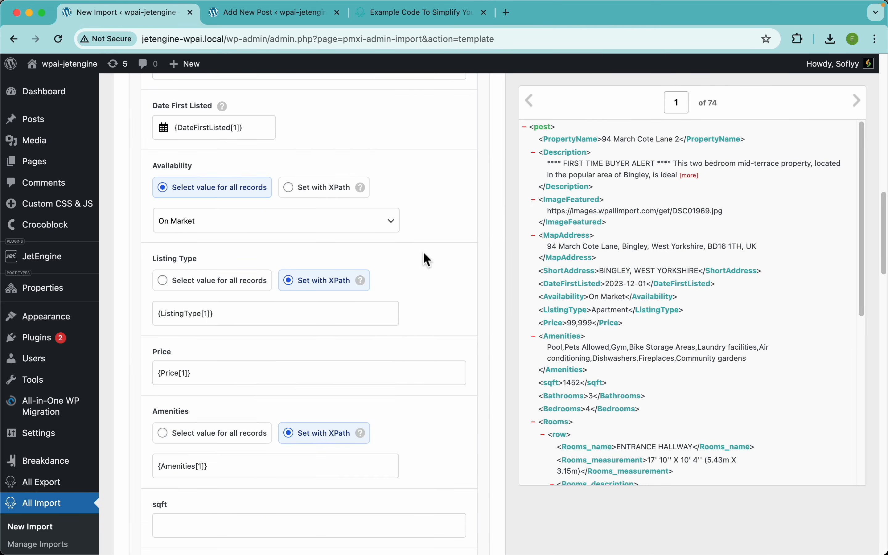
scroll(424, 252, down, 5)
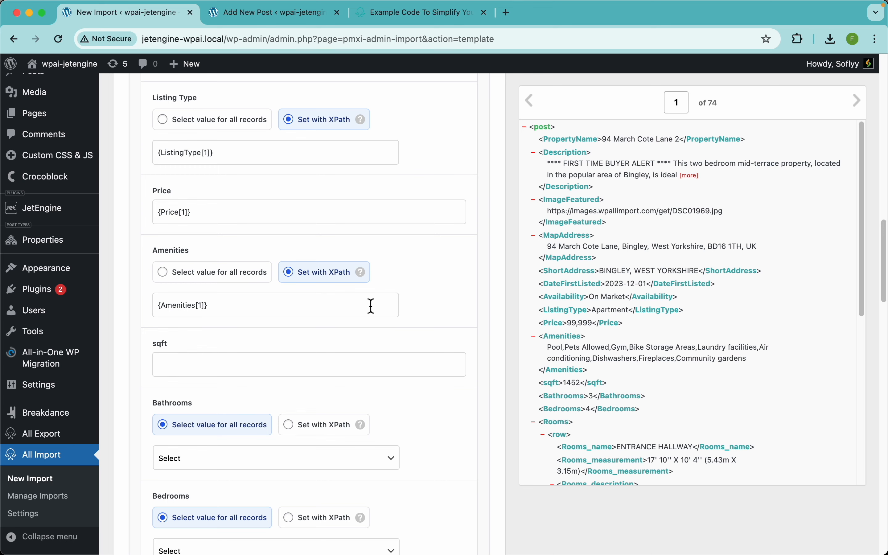
scroll(426, 279, down, 4)
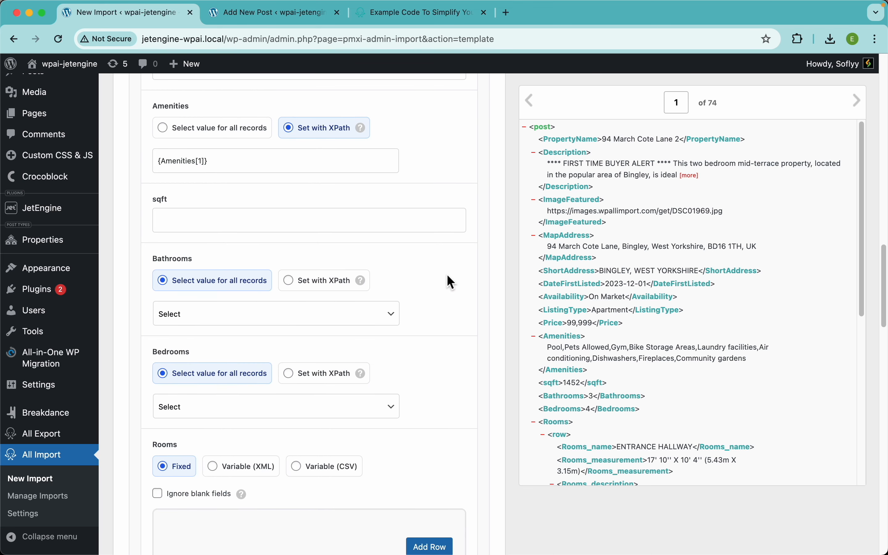
scroll(611, 396, down, 2)
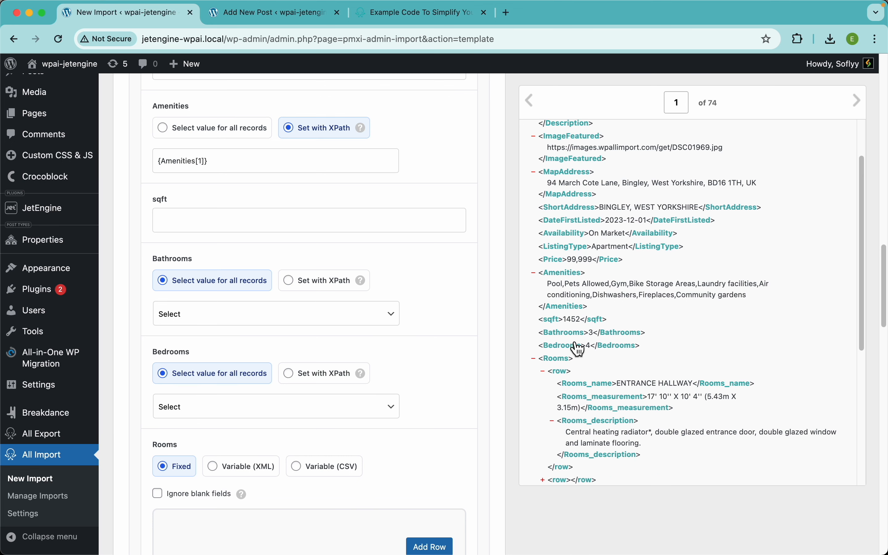
drag(560, 320, 313, 220)
click(311, 282)
drag(565, 333, 337, 314)
drag(565, 347, 306, 406)
- Switch to the Add New Post page and add two items to the Rooms repeater to examine its subfields
scroll(353, 330, down, 5)
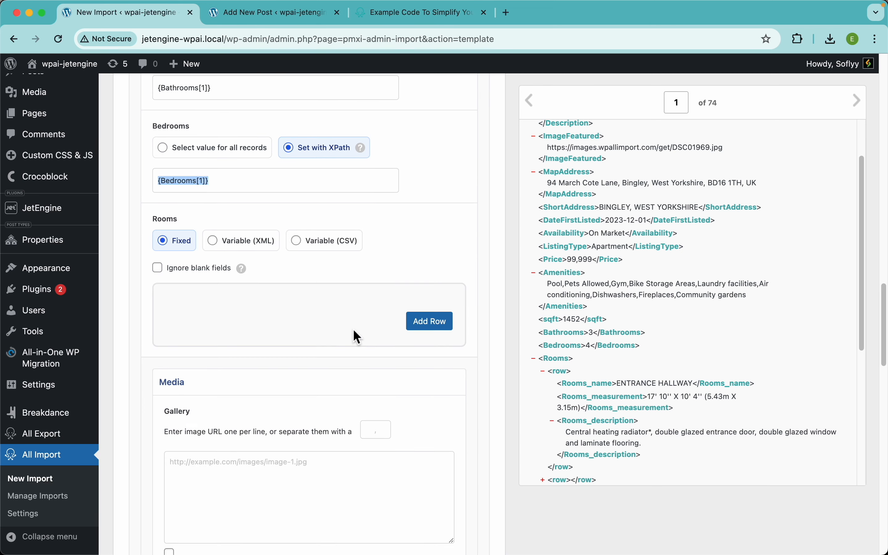
scroll(668, 351, down, 3)
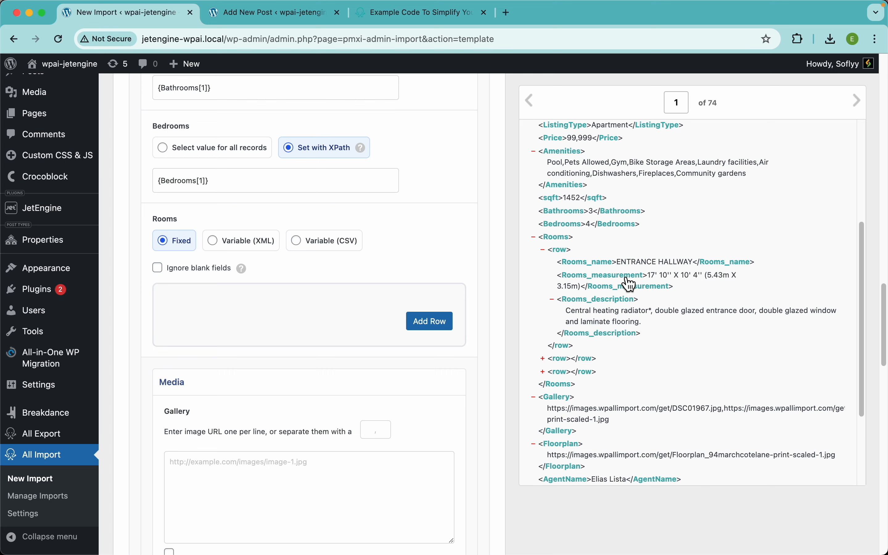
click(298, 15)
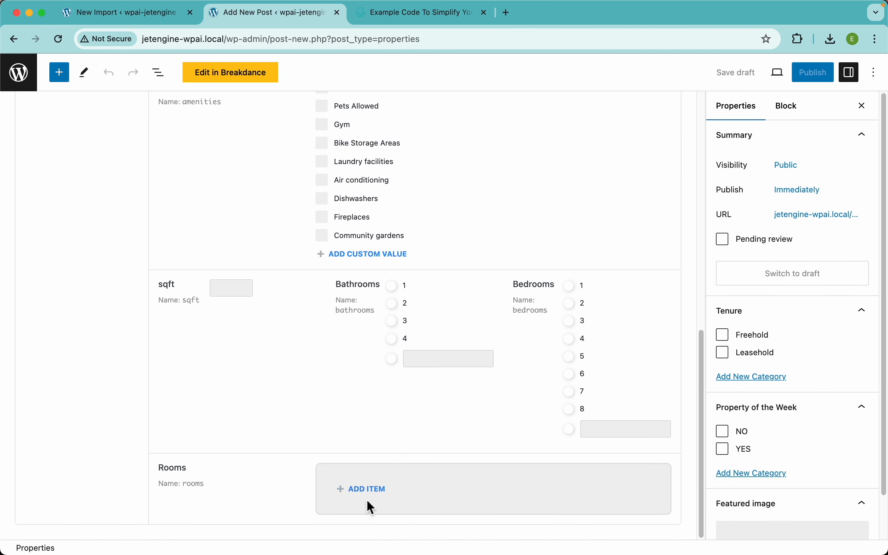
click(366, 486)
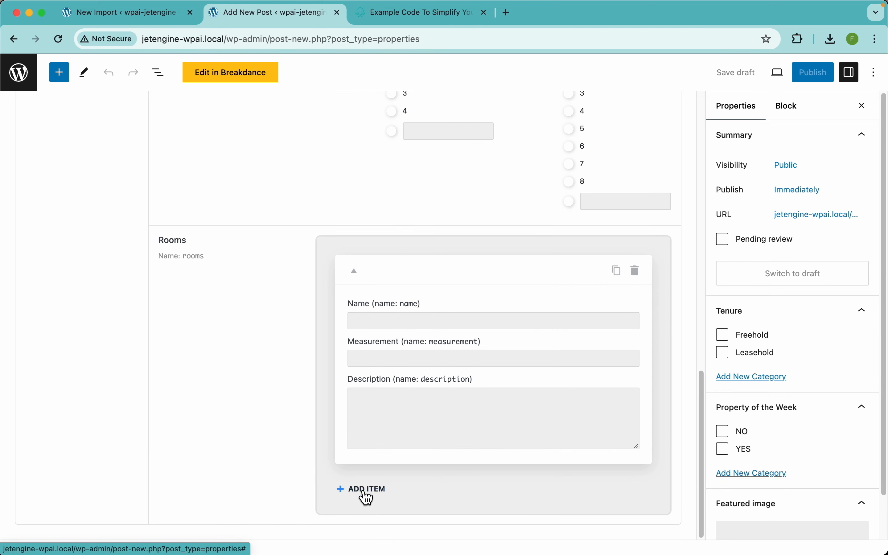
click(366, 490)
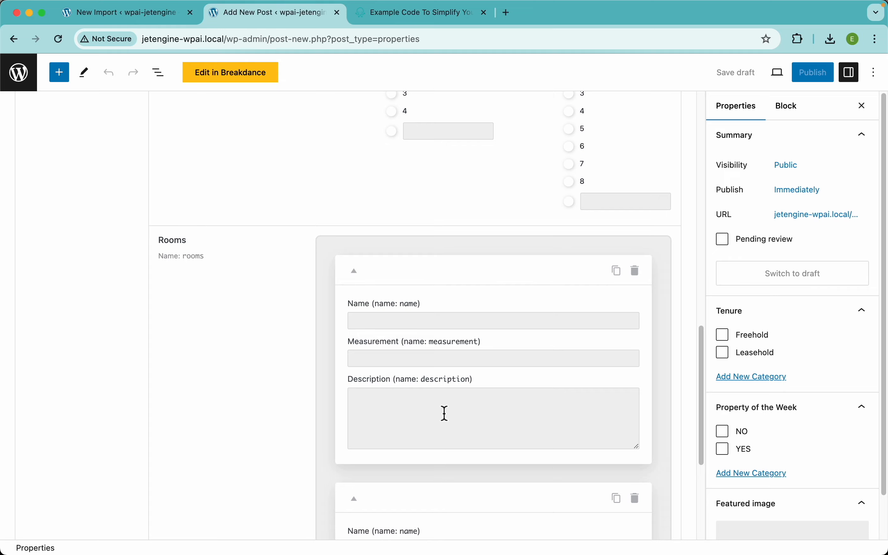
scroll(445, 412, down, 5)
- Return to the import template, set Rooms to Variable (XML) and use the row element {Rooms[1]/row[2]} as its For each path
click(145, 20)
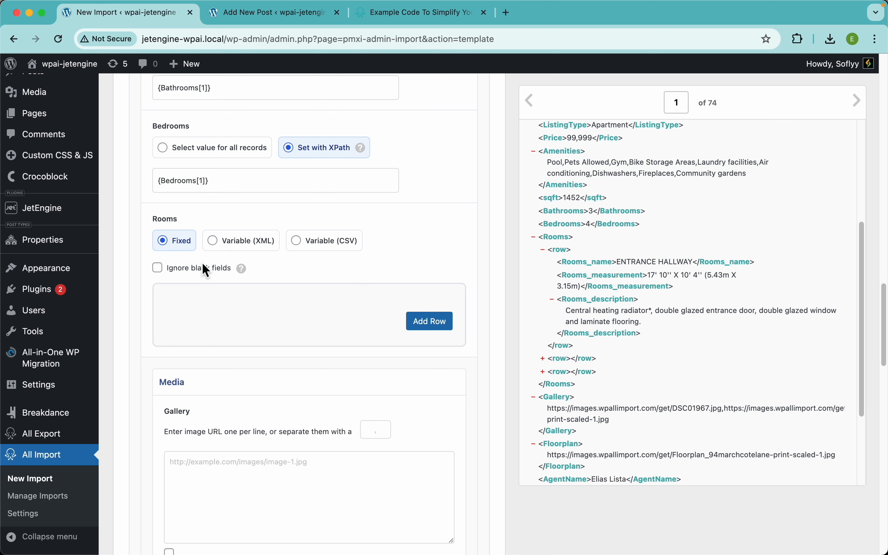
click(253, 249)
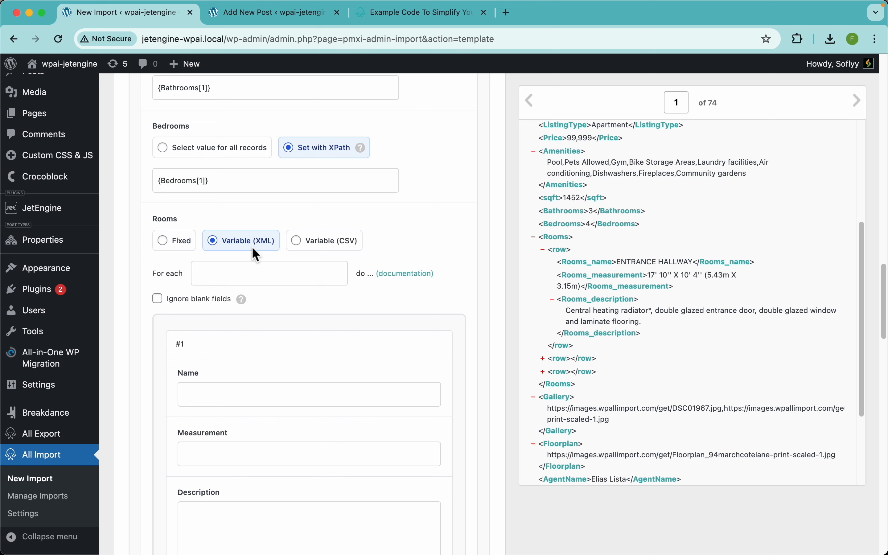
scroll(403, 270, down, 2)
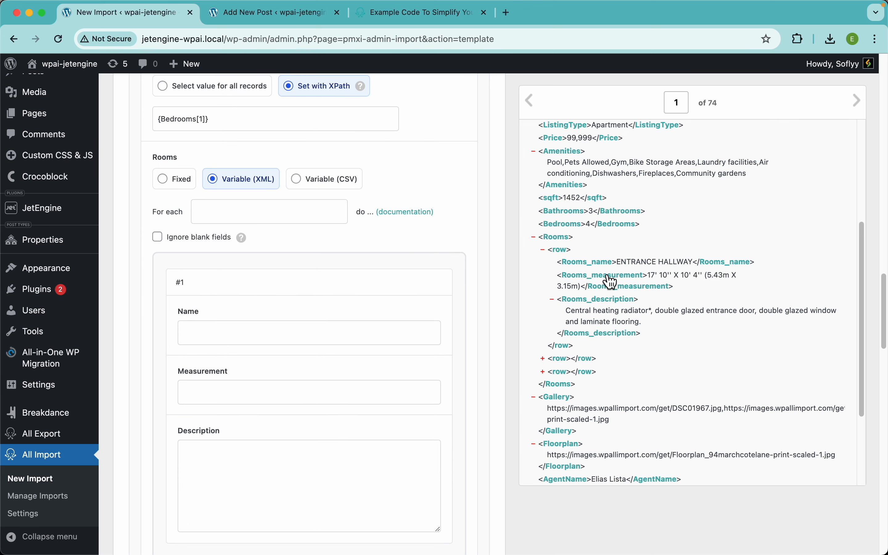
click(543, 250)
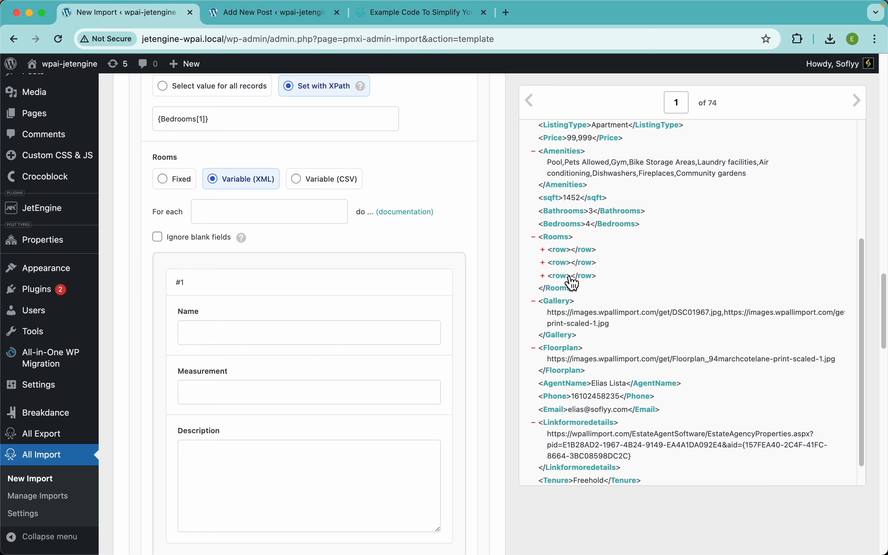
drag(568, 276, 263, 219)
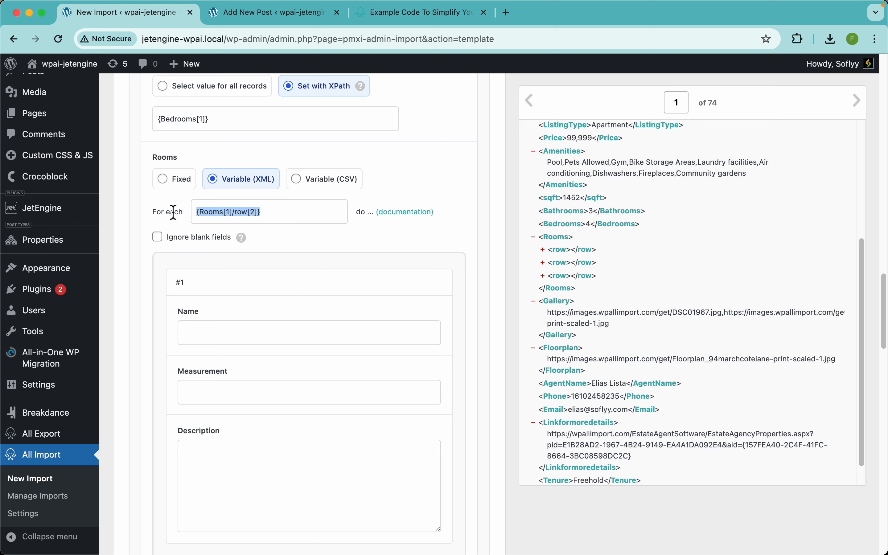
- Remove both index numbers from the Rooms For each path so it reads {Rooms/row}
click(260, 215)
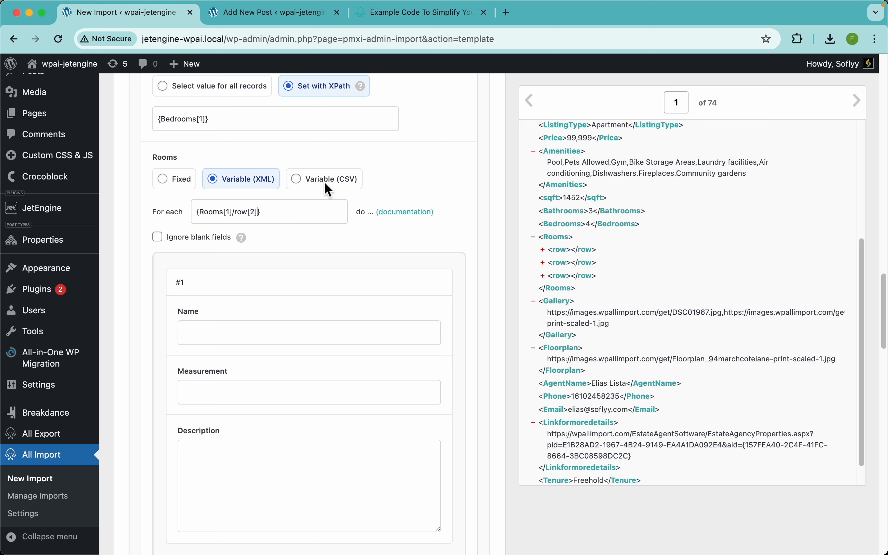
scroll(288, 210, up, 5)
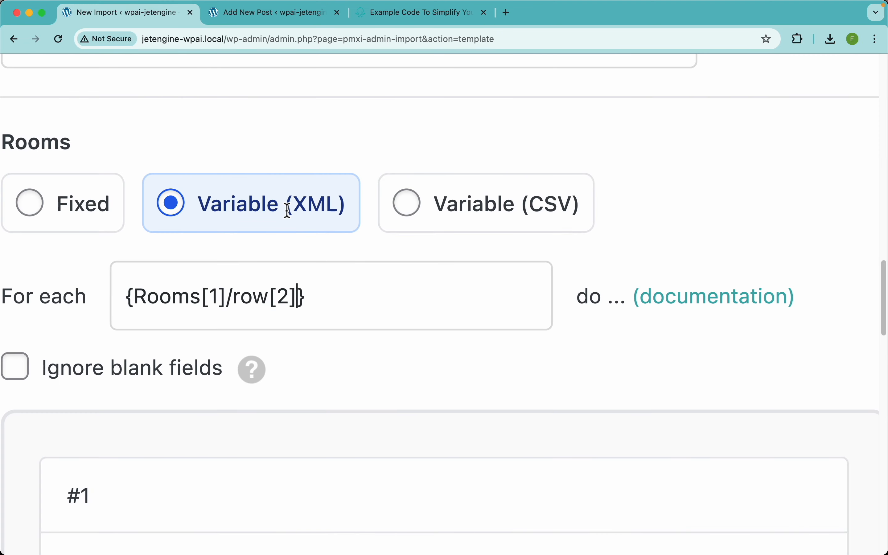
key(BackSpace)
key(BackSpace)
key(BackSpace)
key(Left)
key(Left)
key(Left)
key(Left)
key(BackSpace)
key(BackSpace)
key(BackSpace)
scroll(322, 265, down, 5)
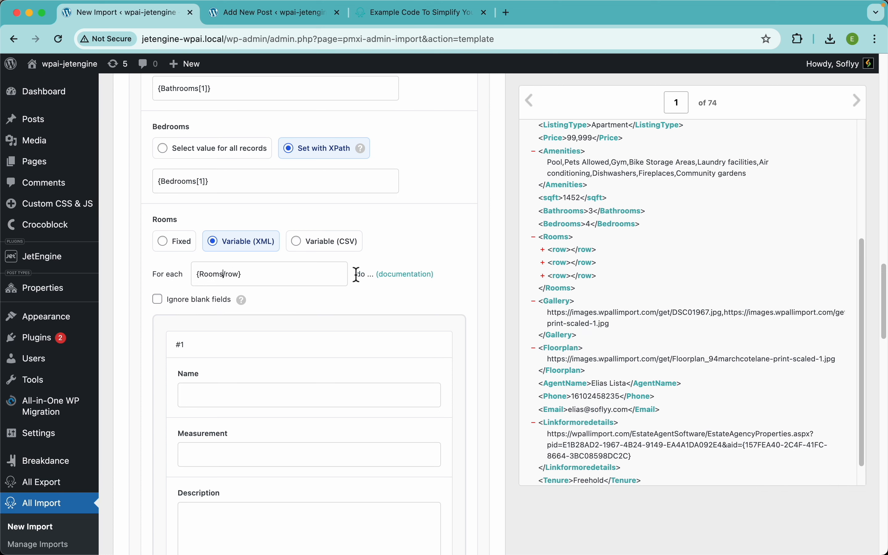
- Map the repeater's Name, Measurement and Description to Rooms_name, Rooms_measurement and Rooms_description from the first room row in the XML
scroll(358, 277, down, 3)
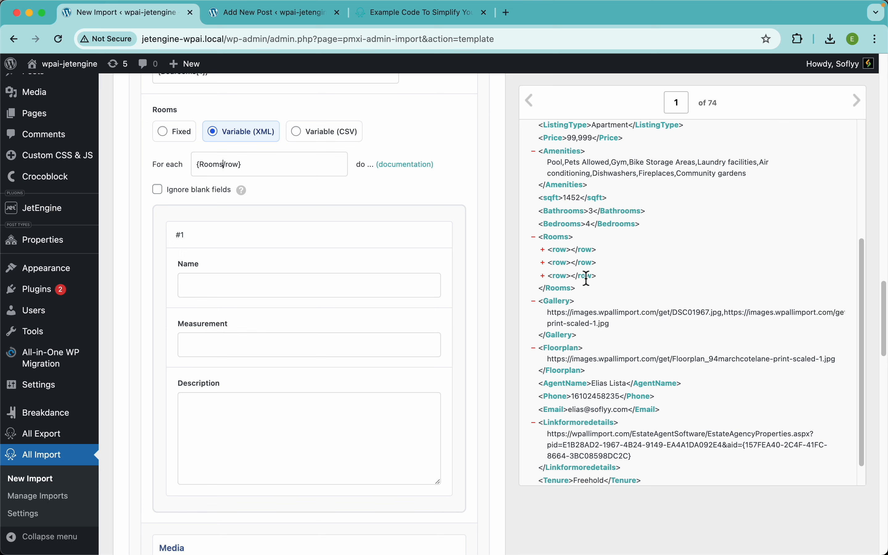
click(547, 252)
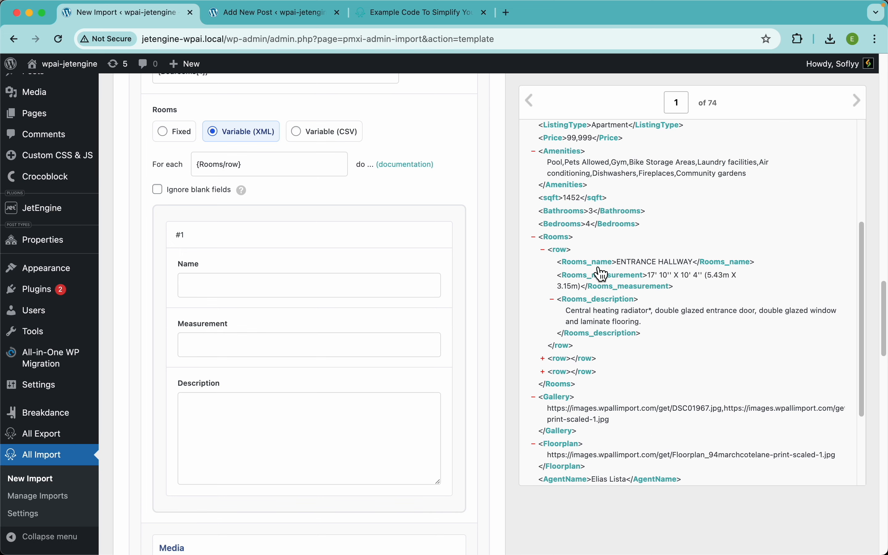
drag(603, 274, 333, 284)
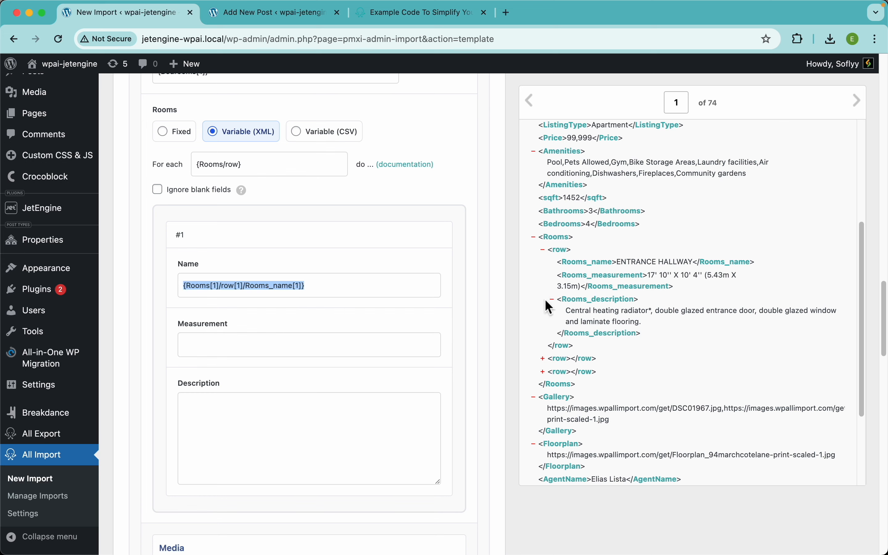
drag(581, 285, 214, 343)
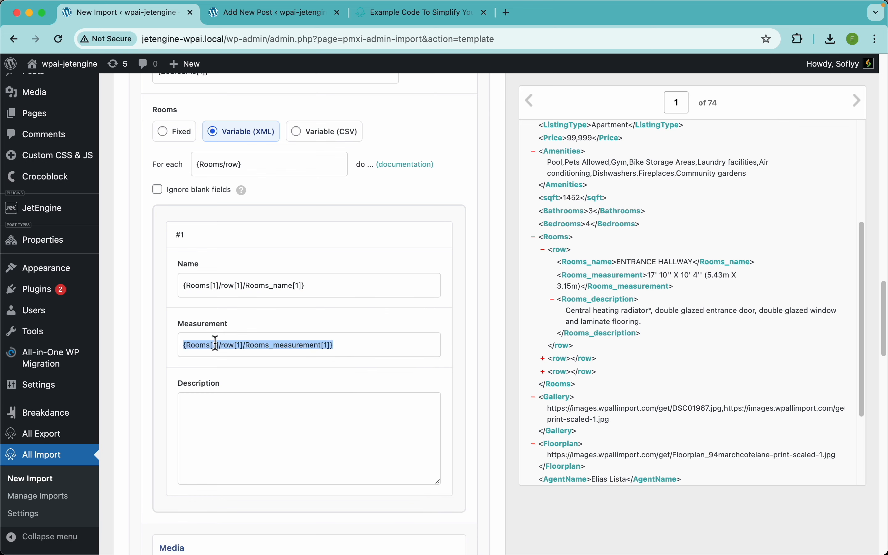
drag(575, 299, 308, 430)
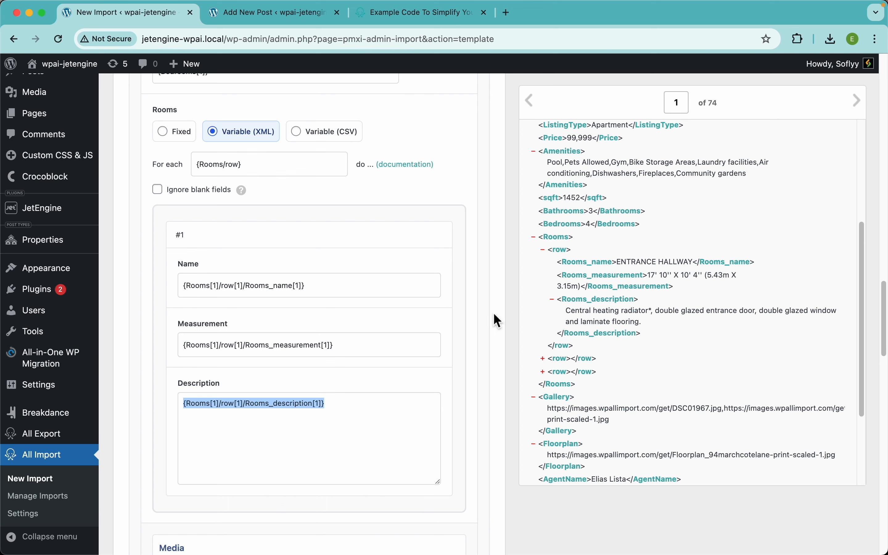
click(550, 249)
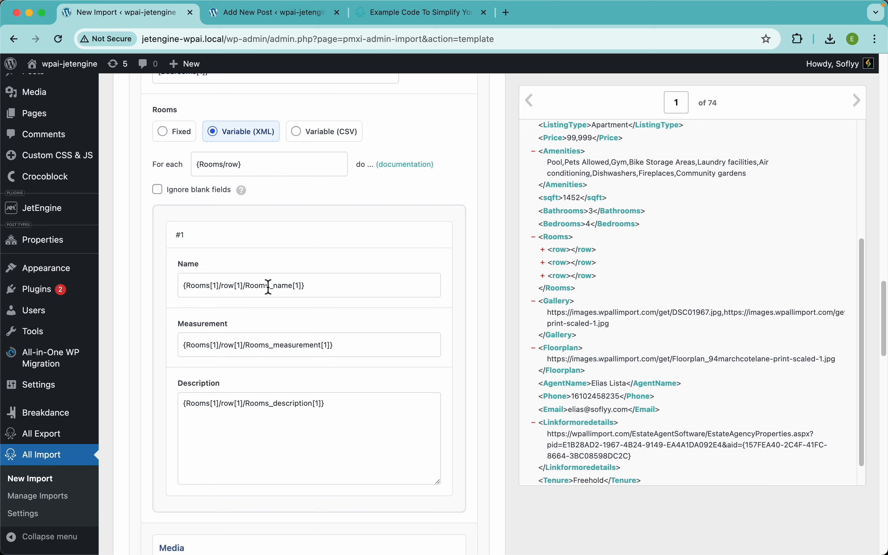
- Make the Name, Measurement and Description paths relative by replacing Rooms[1]/row[1] with a dot, as in {./Rooms_name[1]}
scroll(231, 297, up, 5)
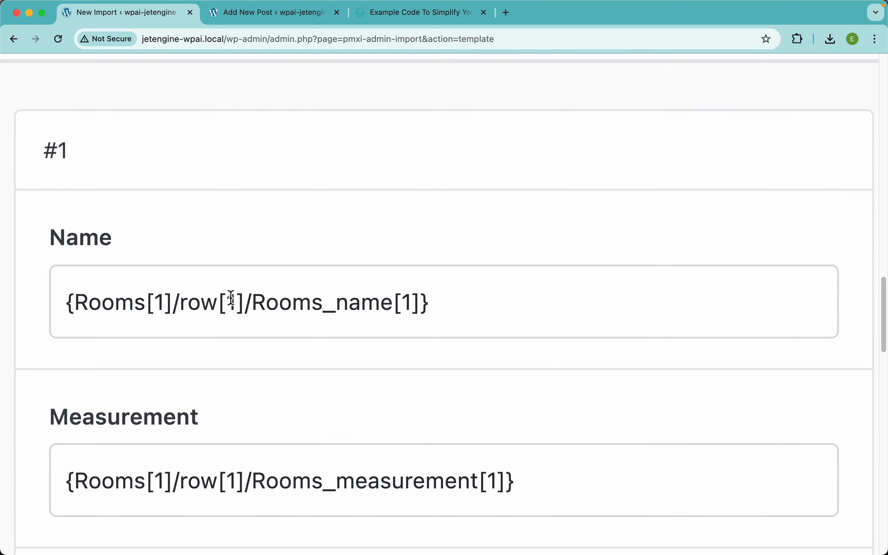
scroll(231, 299, left, 3)
click(343, 305)
drag(343, 305, 176, 305)
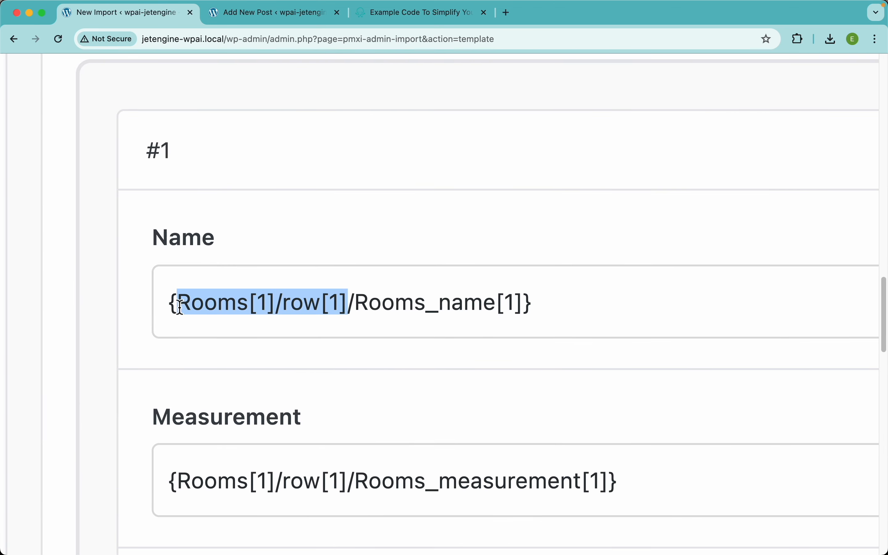
text(.)
scroll(256, 363, down, 3)
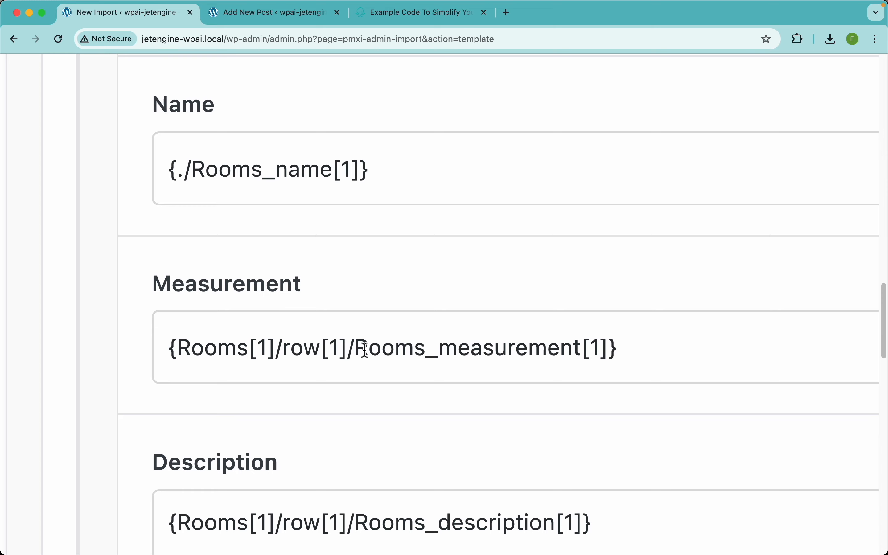
drag(349, 350, 183, 352)
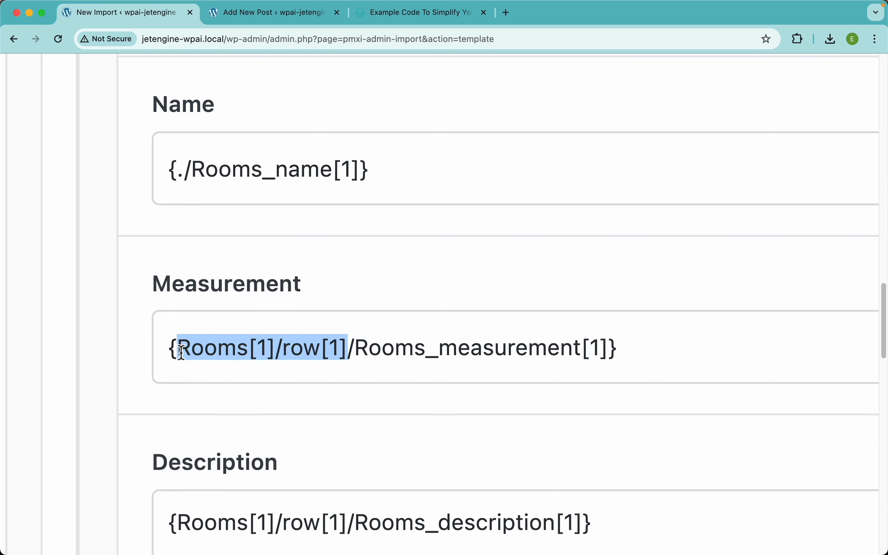
text(.)
scroll(244, 475, down, 5)
drag(349, 318, 176, 318)
text(.)
scroll(331, 283, down, 5)
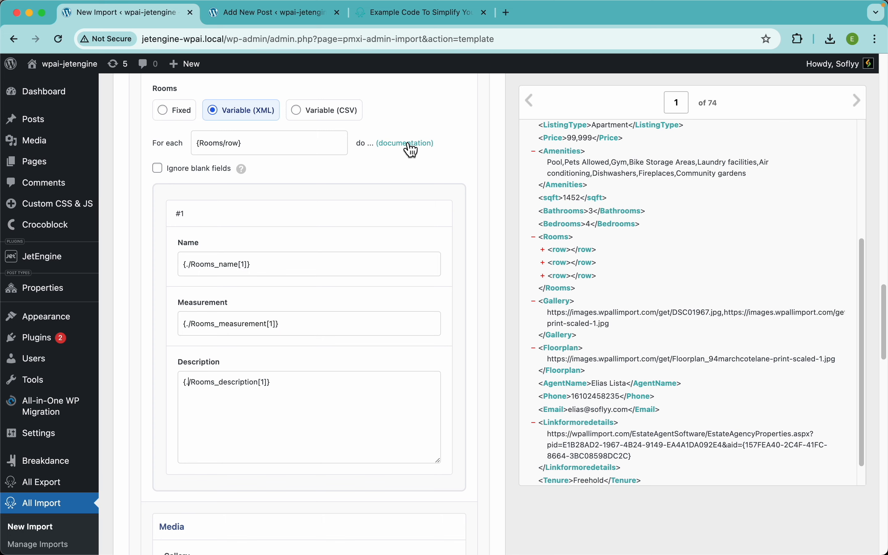
- Enable Ignore blank fields for the Rooms repeater
scroll(382, 213, down, 3)
scroll(380, 235, up, 2)
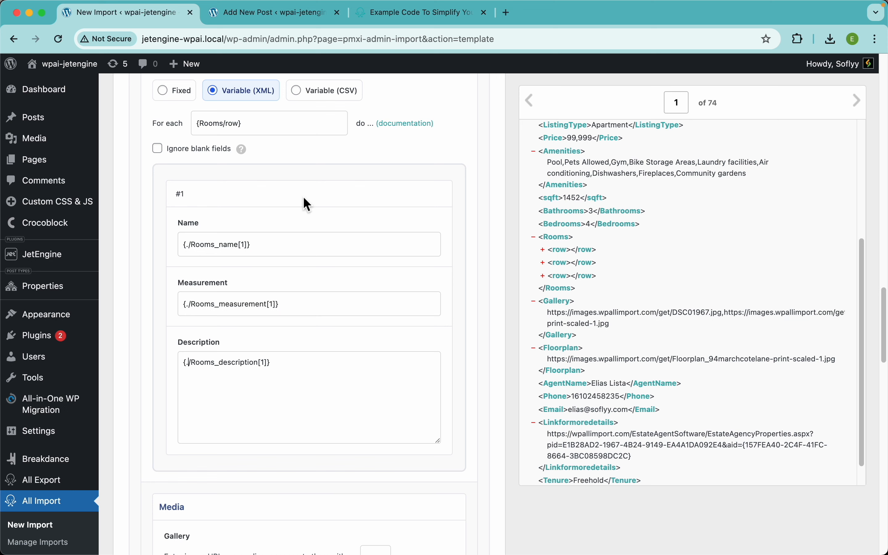
click(162, 152)
mouse_move(247, 159)
- Map the Media Gallery field to {Gallery[1]} and set a comma as the separator between its image URLs
scroll(356, 365, down, 8)
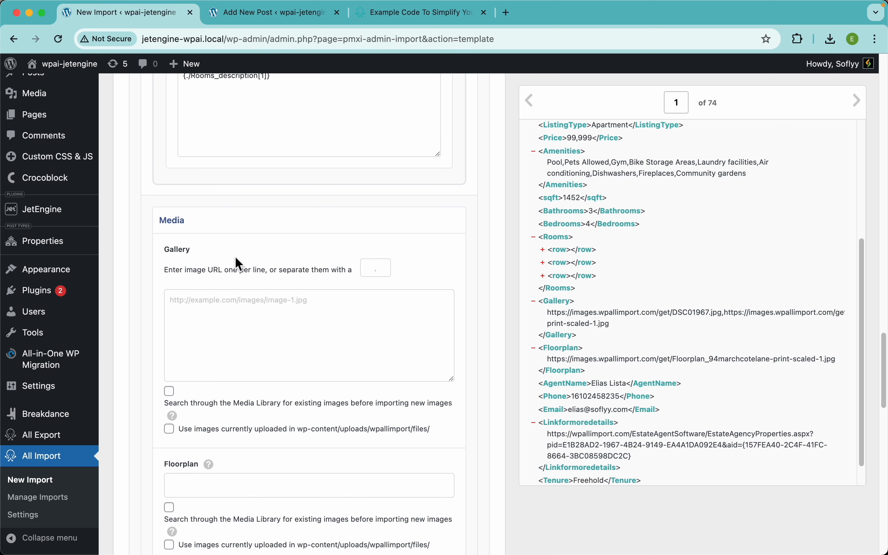
scroll(321, 286, down, 2)
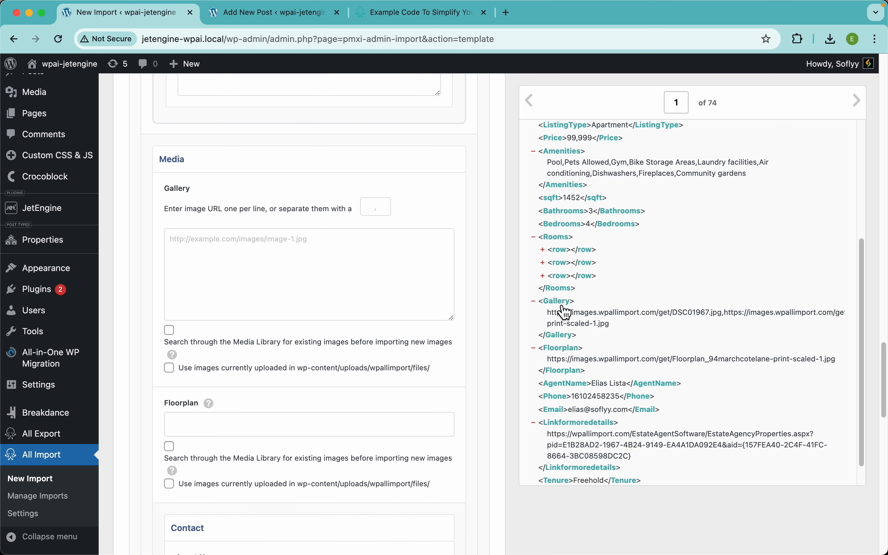
drag(564, 311, 400, 257)
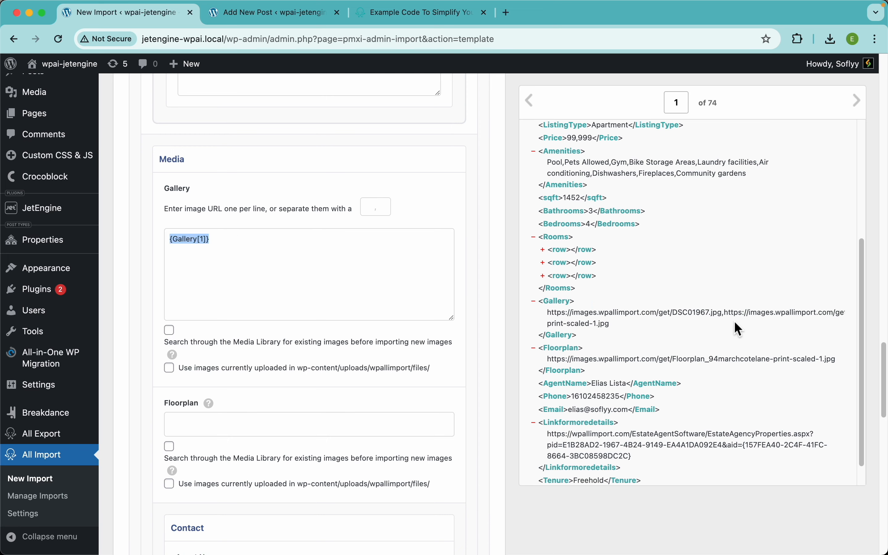
scroll(735, 321, up, 5)
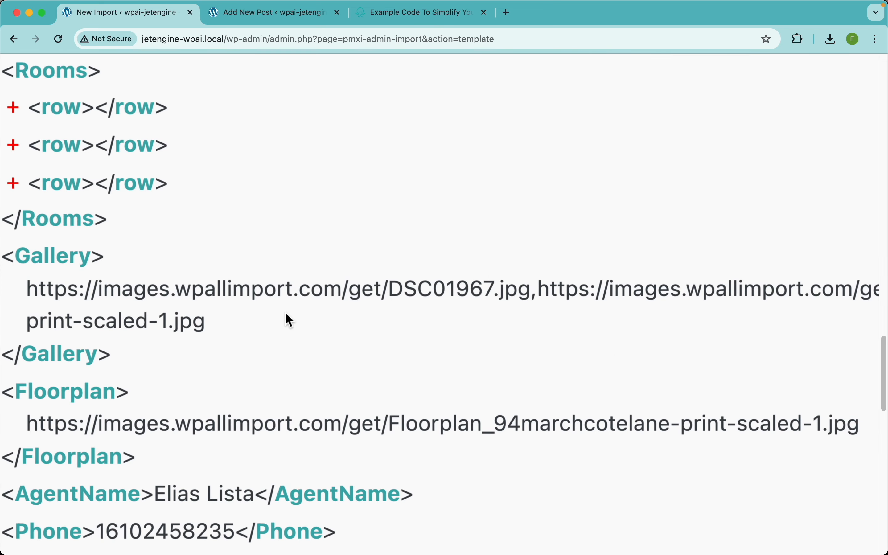
double_click(532, 293)
scroll(436, 337, down, 5)
click(378, 215)
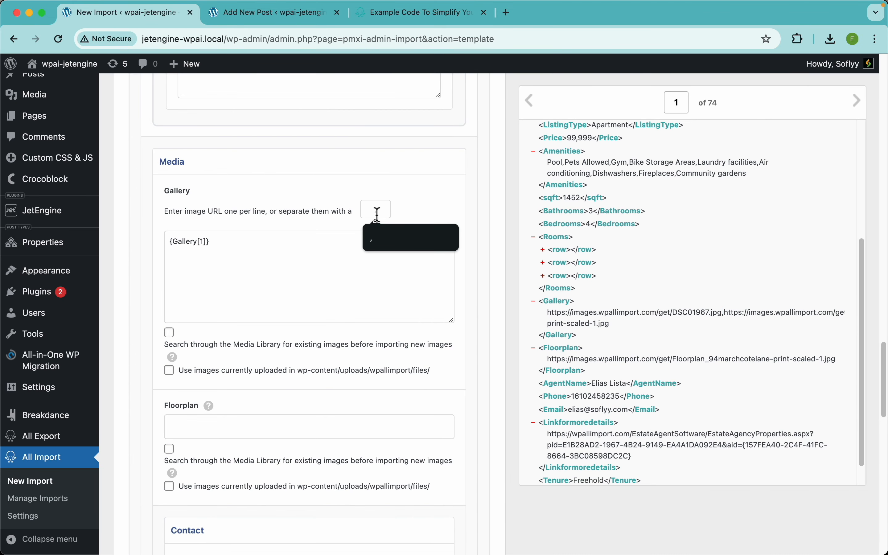
text(,)
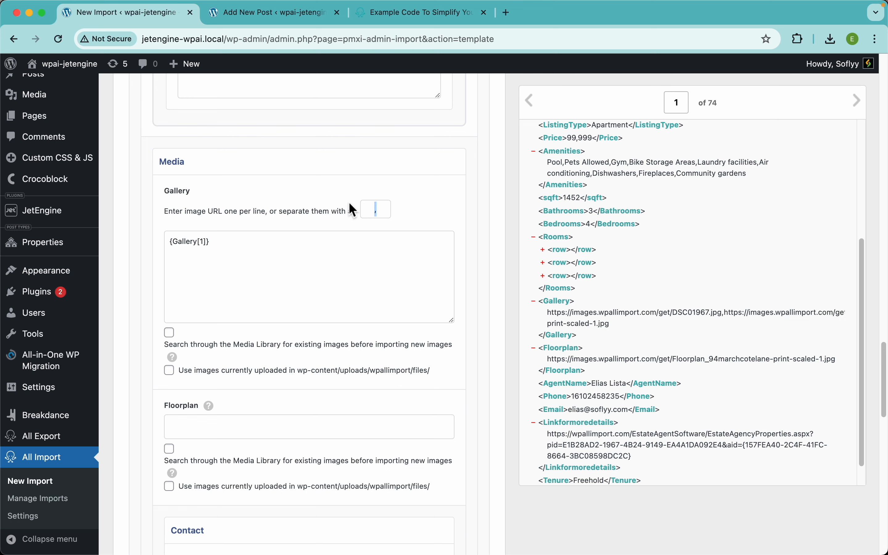
- For the Gallery field, enable searching the Media Library for existing images before importing, matched by URL
click(361, 266)
scroll(361, 265, down, 3)
click(203, 238)
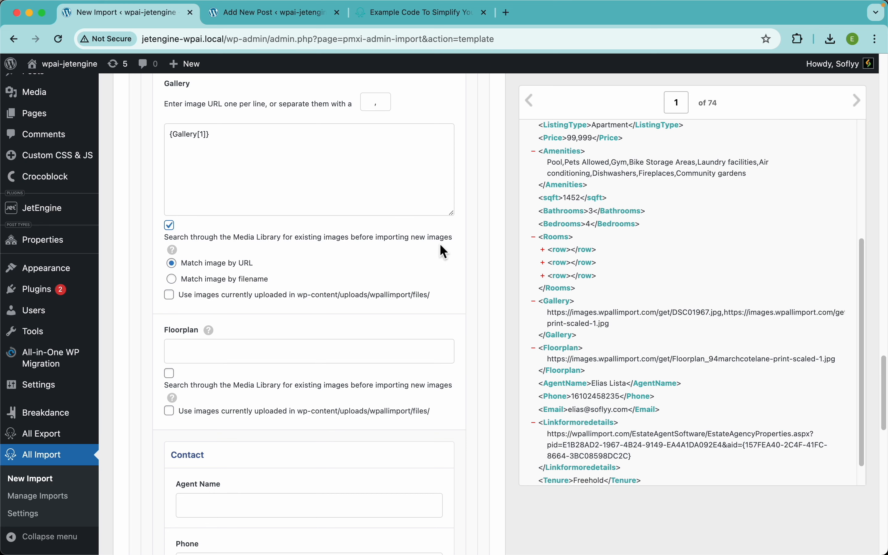
- Review the Images section's setting for finding existing Media Library images and compare it with the Gallery field's setting
scroll(326, 214, up, 1)
scroll(325, 212, up, 15)
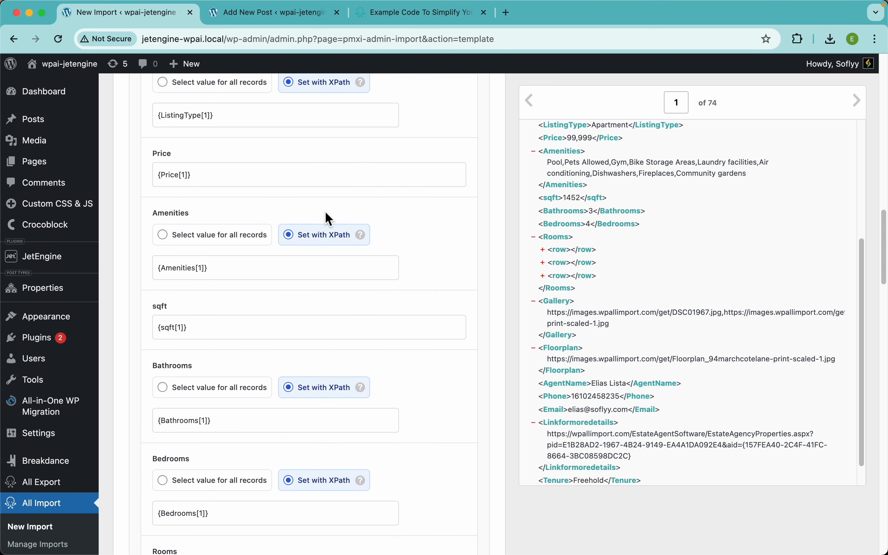
click(265, 275)
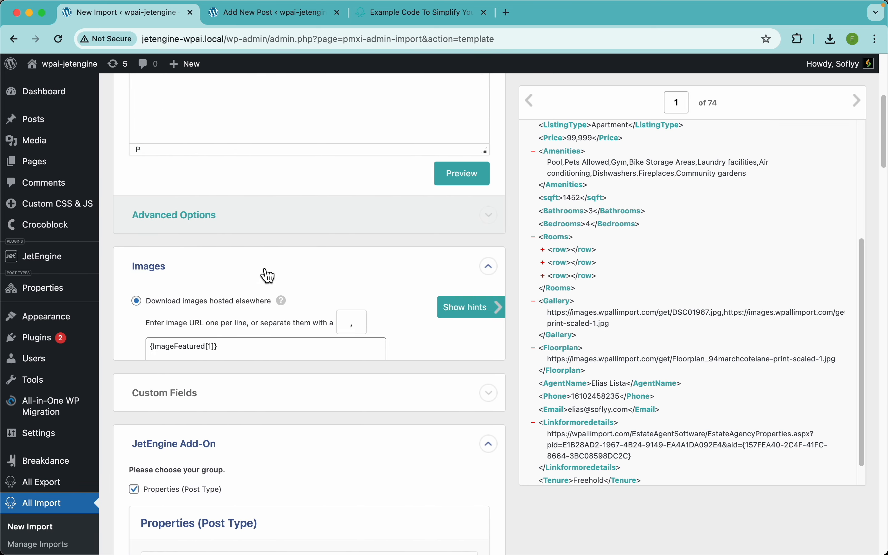
scroll(263, 276, down, 15)
scroll(222, 276, up, 15)
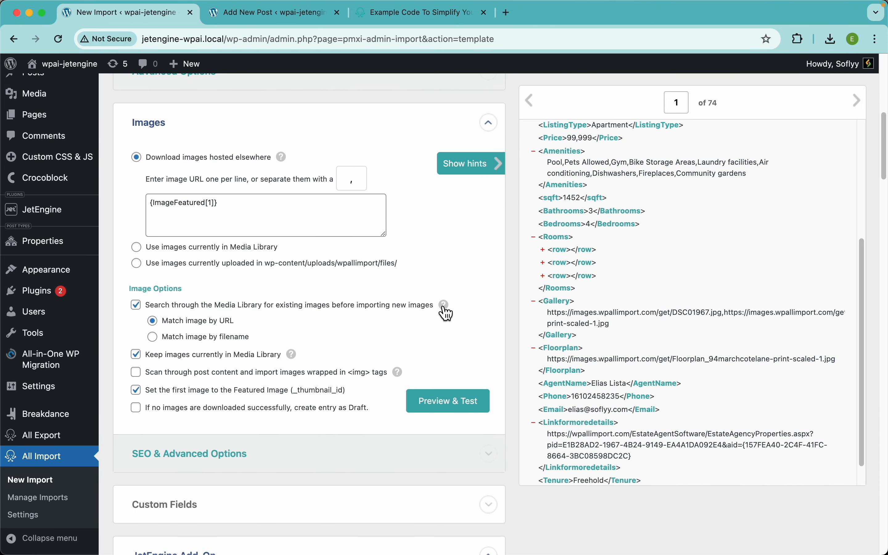
scroll(335, 352, down, 15)
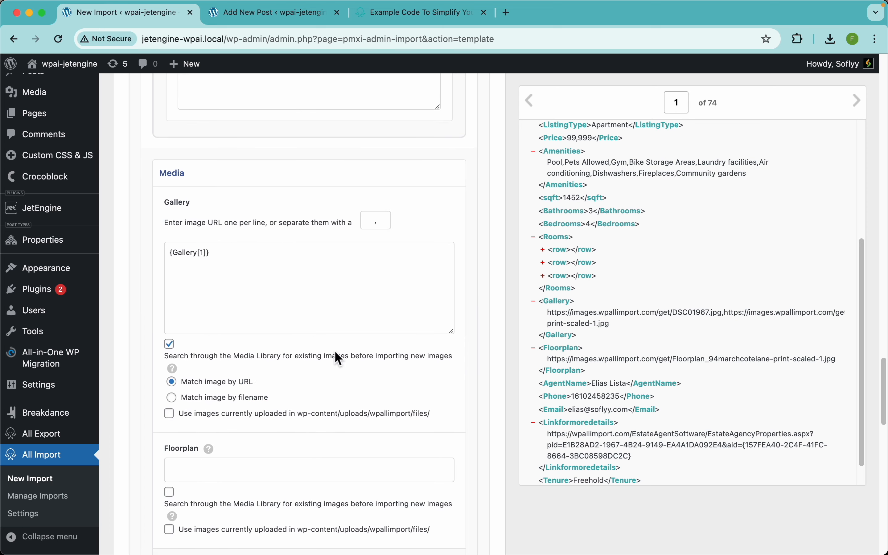
scroll(335, 358, down, 1)
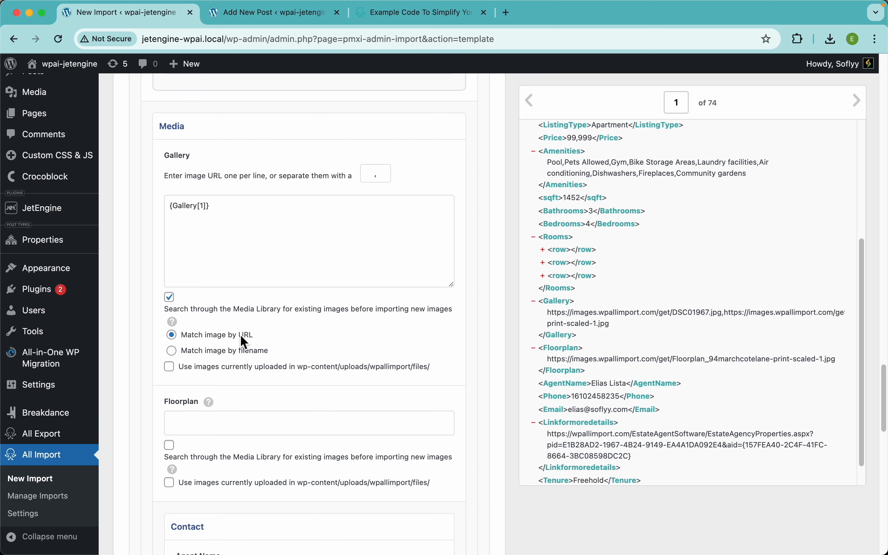
- Map the Floorplan field to {Floorplan[1]} and enable its Media Library search for existing images, matched by URL
scroll(278, 338, down, 3)
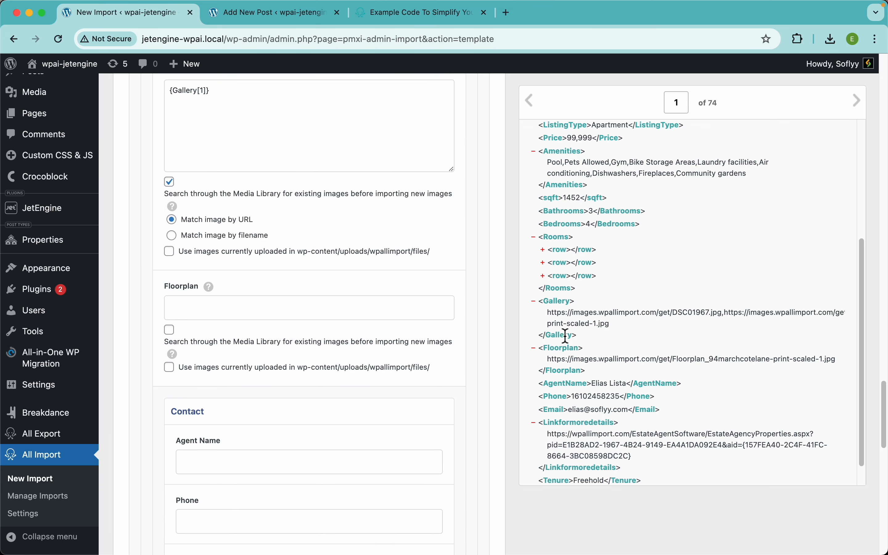
drag(561, 350, 358, 312)
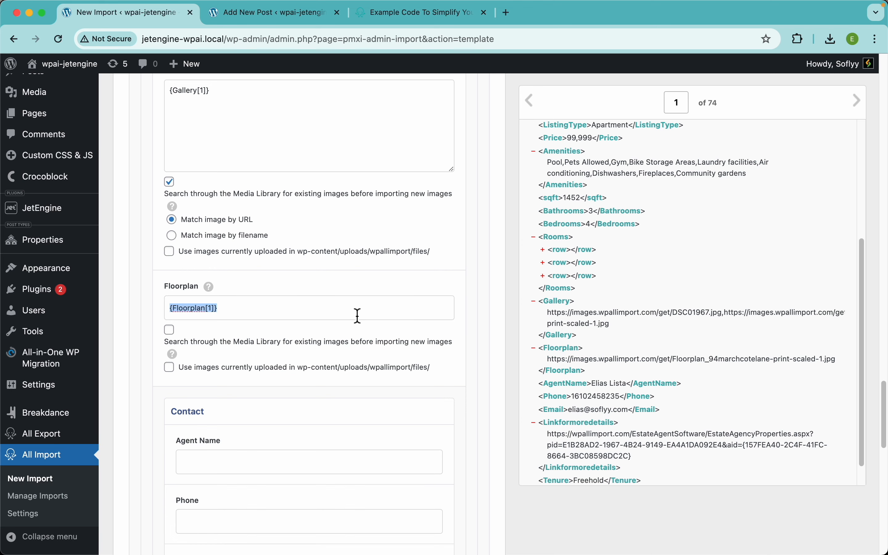
click(219, 341)
- Map the Contact fields Agent Name, Phone, Email and Link for more details to {AgentName[1]}, {Phone[1]}, {Email[1]} and {Linkformoredetails[1]}
scroll(328, 358, down, 5)
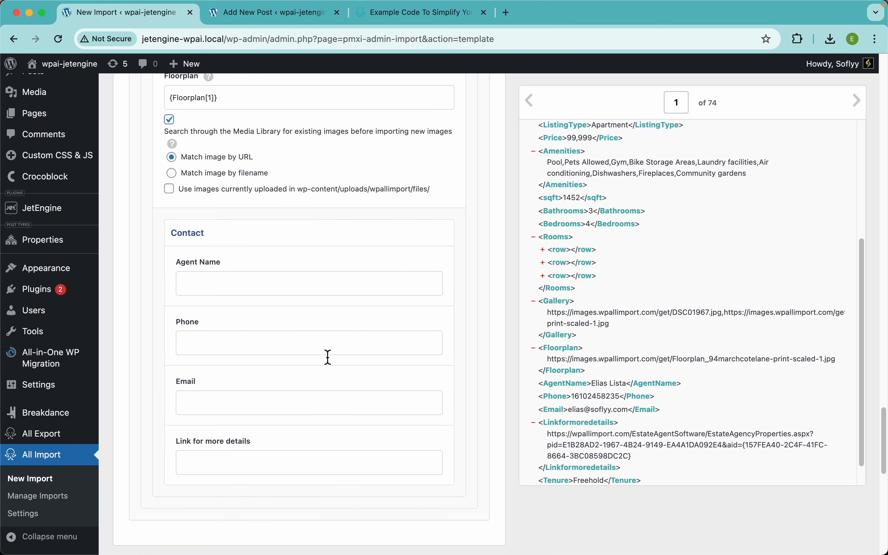
scroll(704, 349, down, 2)
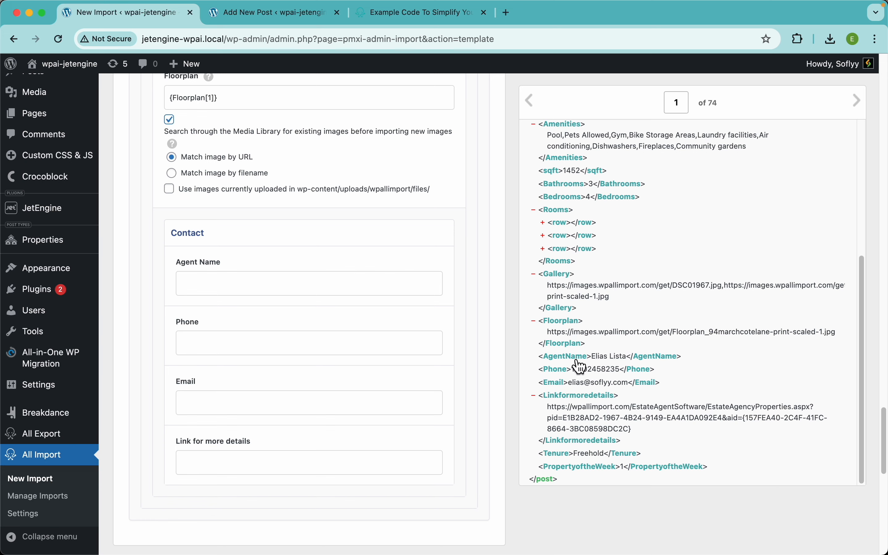
drag(567, 357, 378, 279)
drag(561, 368, 404, 353)
drag(563, 390, 396, 405)
drag(569, 407, 392, 461)
- Enable the Tenure and Property of the Week taxonomies as single-term, mapped to {Tenure[1]} and {PropertyoftheWeek[1]}
scroll(388, 410, up, 20)
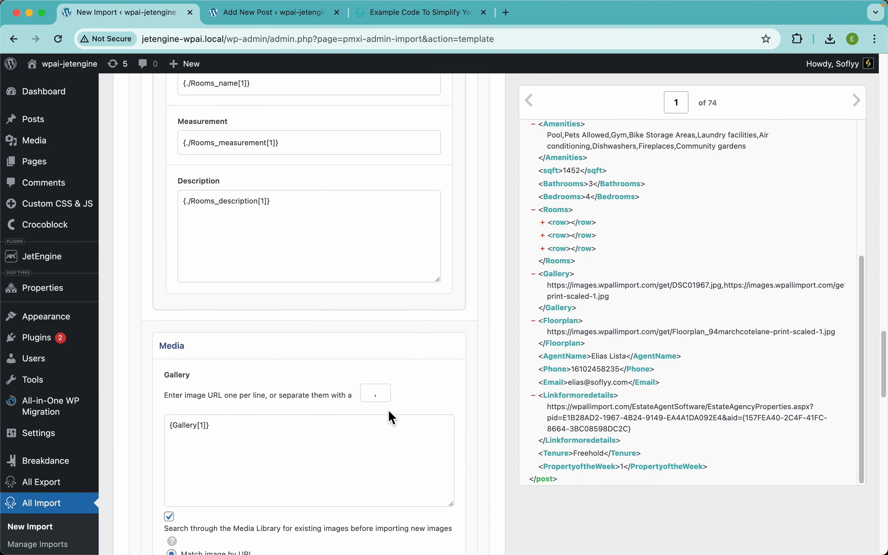
scroll(395, 419, down, 8)
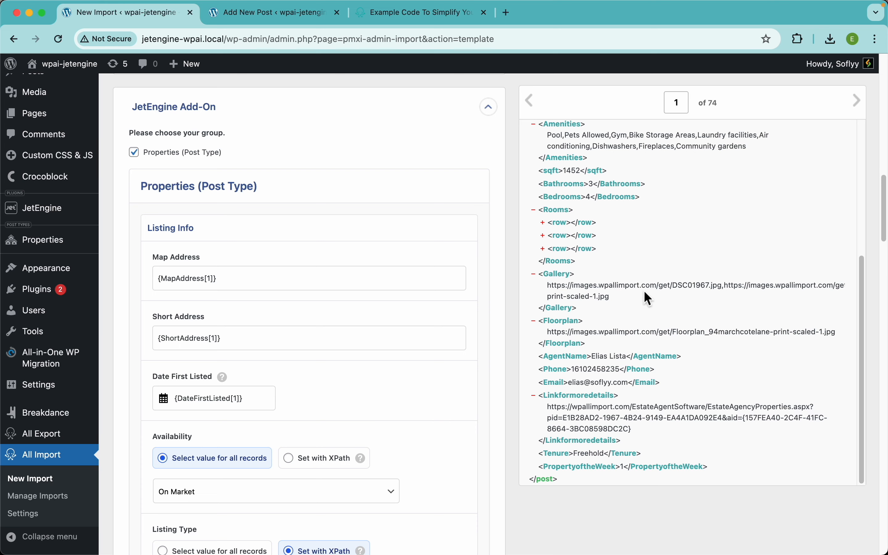
scroll(347, 343, down, 20)
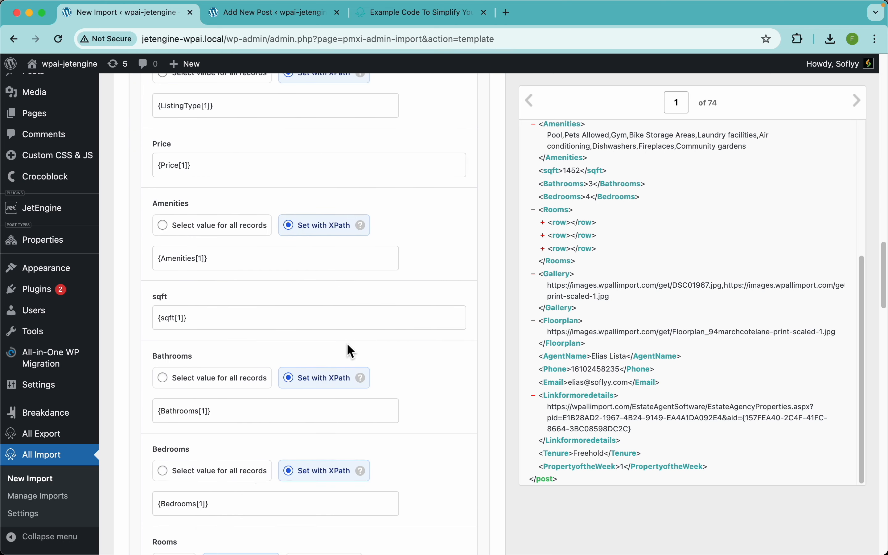
scroll(348, 345, down, 15)
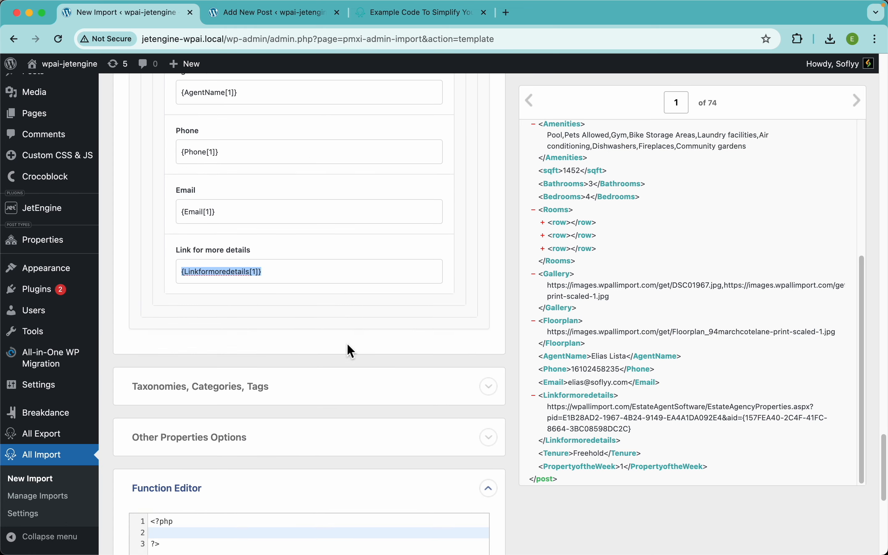
click(208, 237)
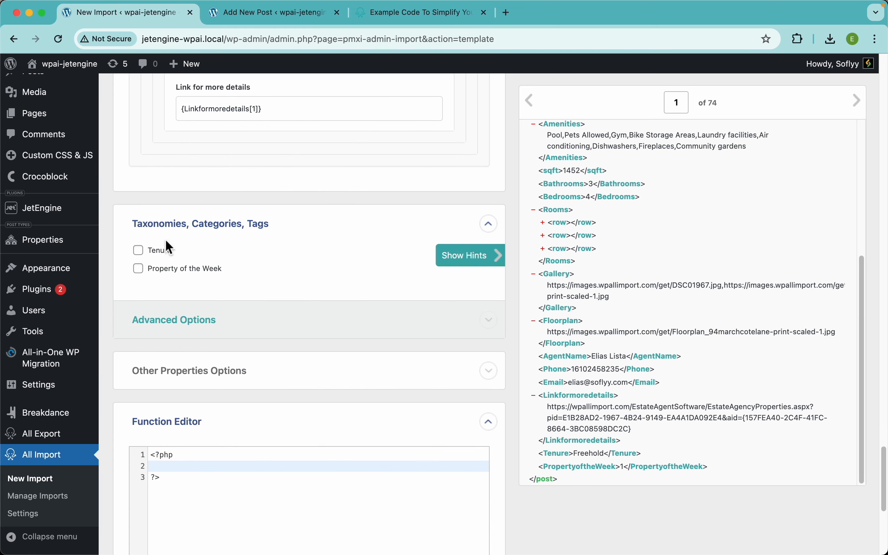
click(156, 253)
drag(567, 455, 267, 293)
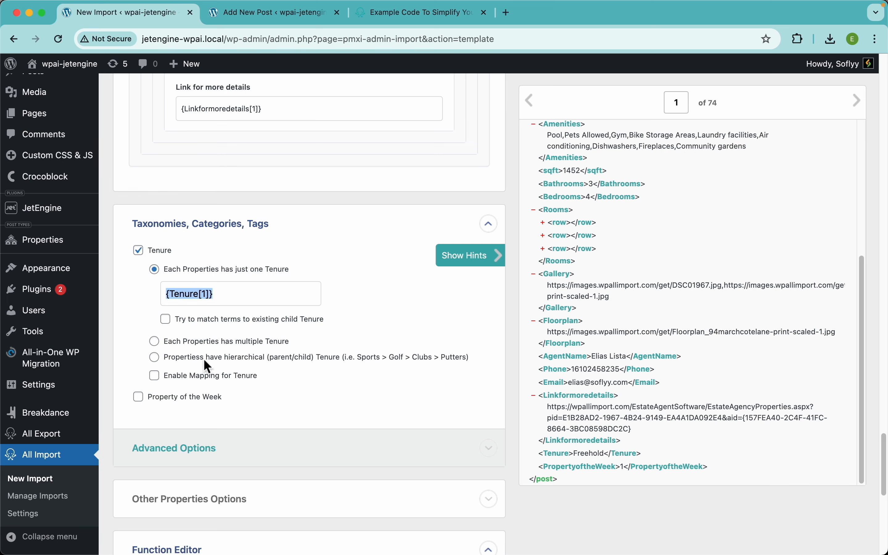
click(186, 396)
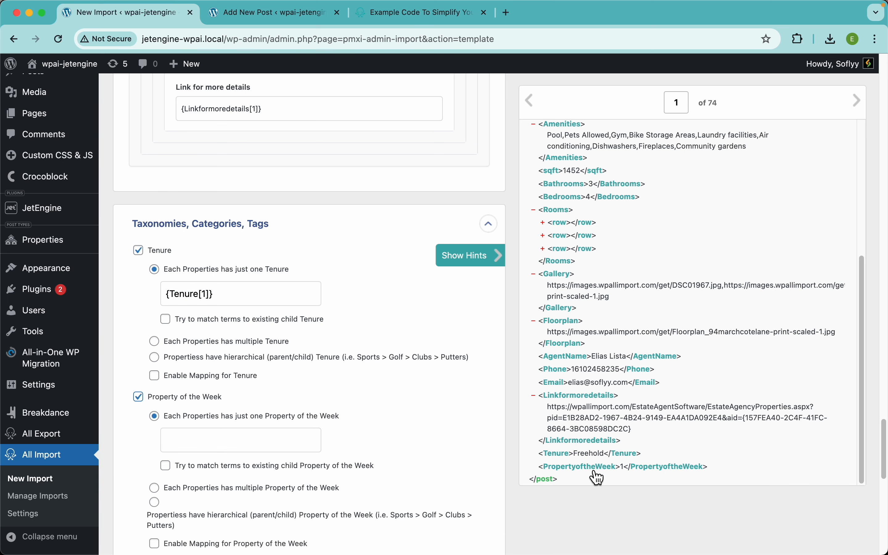
drag(597, 472, 312, 445)
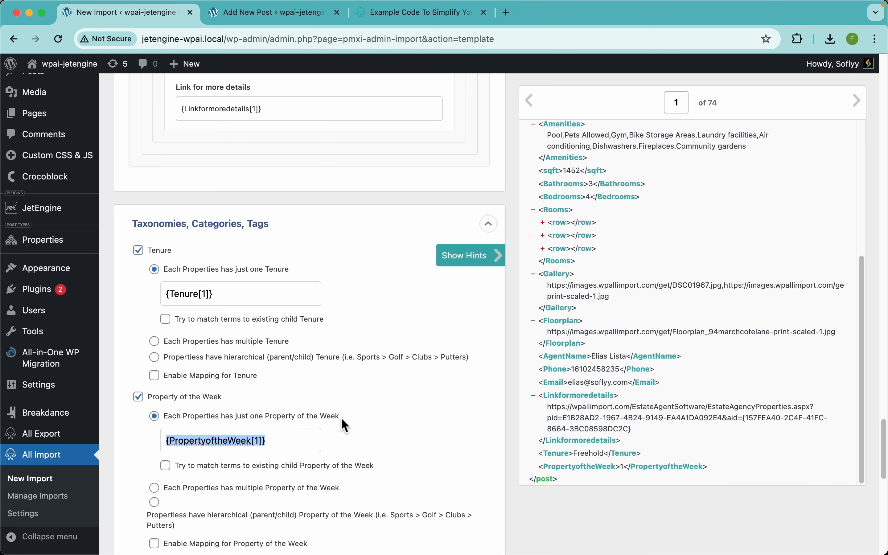
- Compare the PropertyoftheWeek values in the first two XML records with the Property of the Week terms in the new property editor
scroll(429, 404, down, 3)
scroll(429, 405, down, 3)
scroll(660, 452, down, 2)
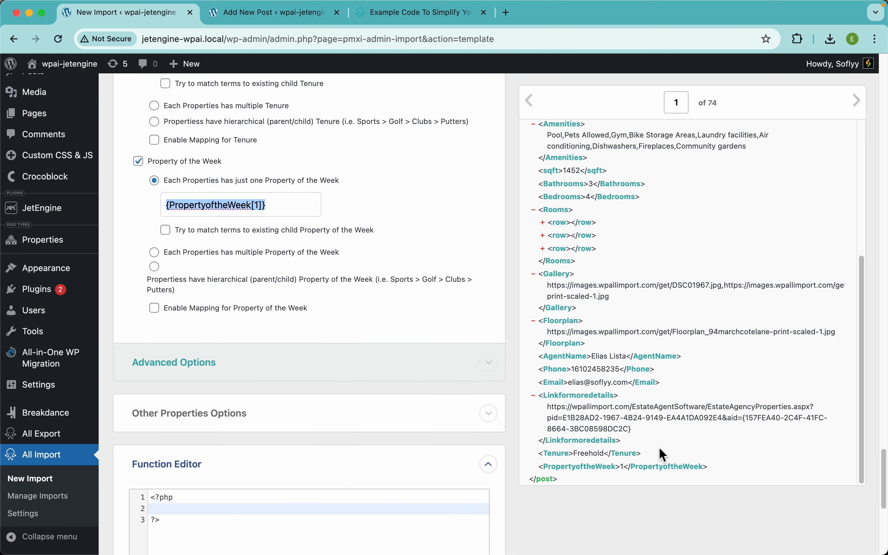
scroll(662, 454, up, 4)
scroll(660, 449, up, 1)
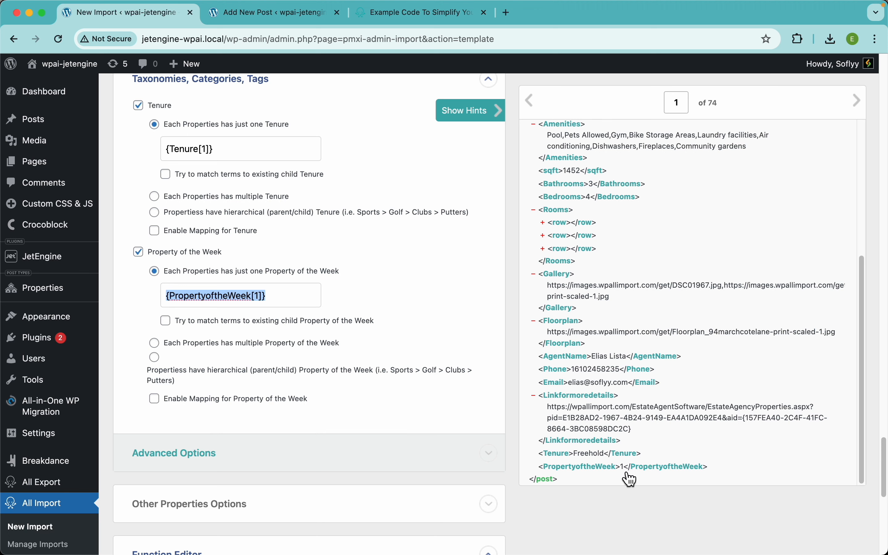
click(628, 466)
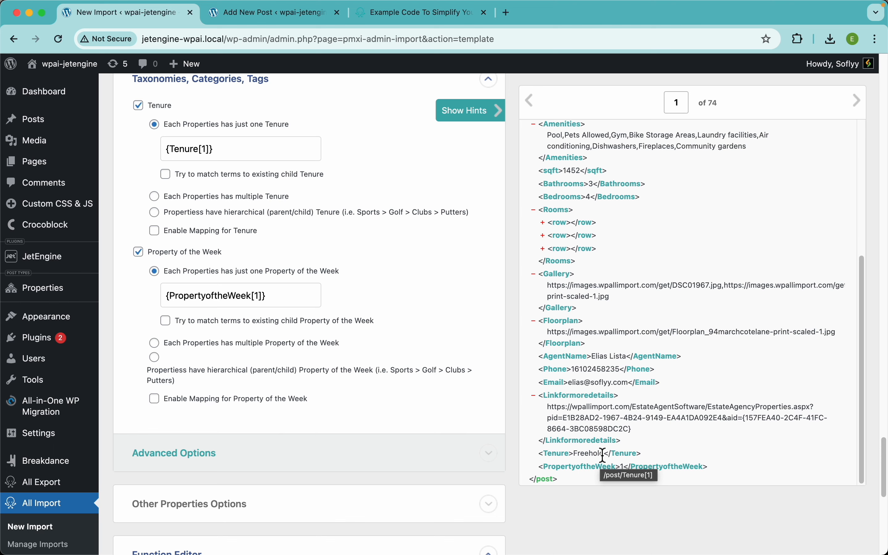
click(865, 110)
scroll(714, 316, down, 10)
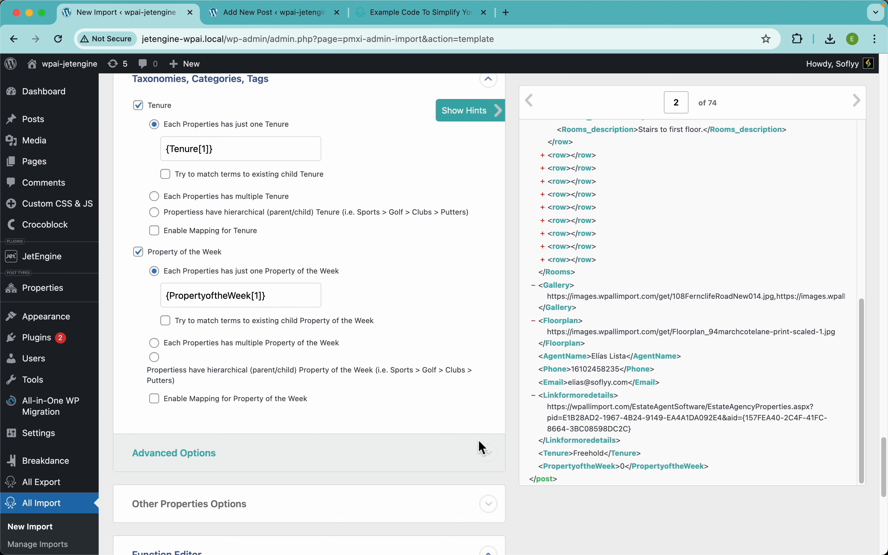
click(305, 22)
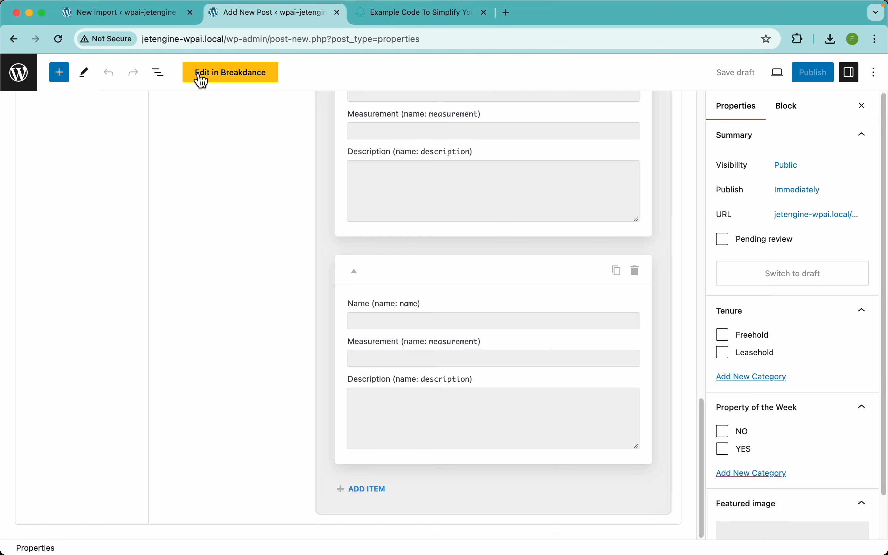
click(172, 12)
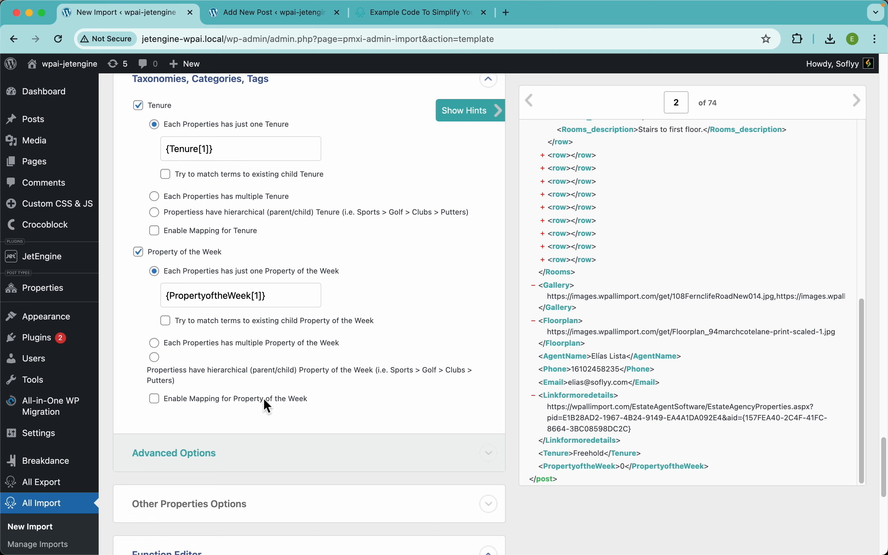
- Enable mapping for Property of the Week and add rules translating 1 to YES and 0 to NO
click(226, 401)
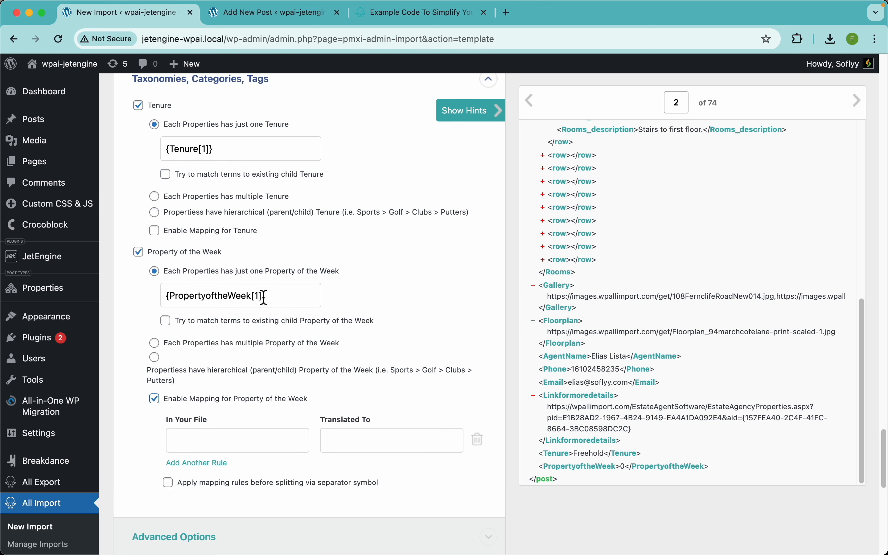
scroll(285, 342, down, 3)
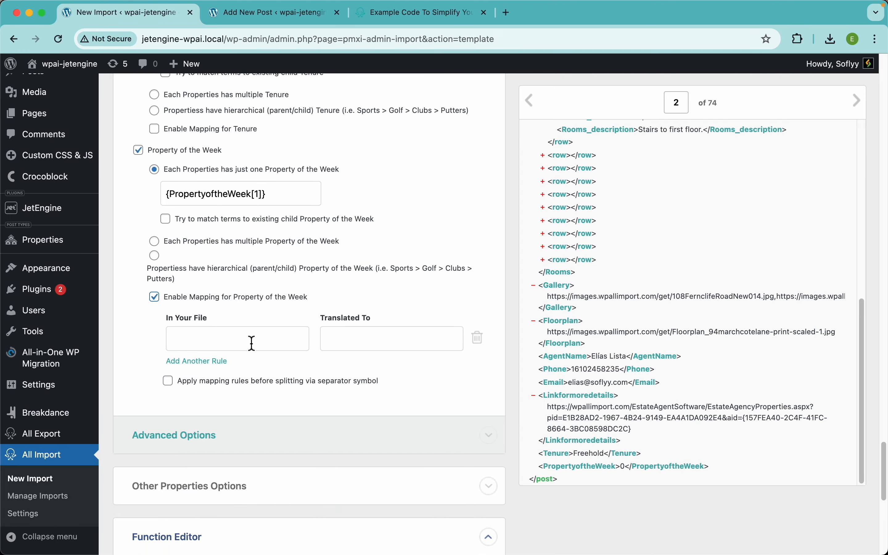
click(192, 336)
text(1)
click(353, 338)
text(YES)
click(197, 361)
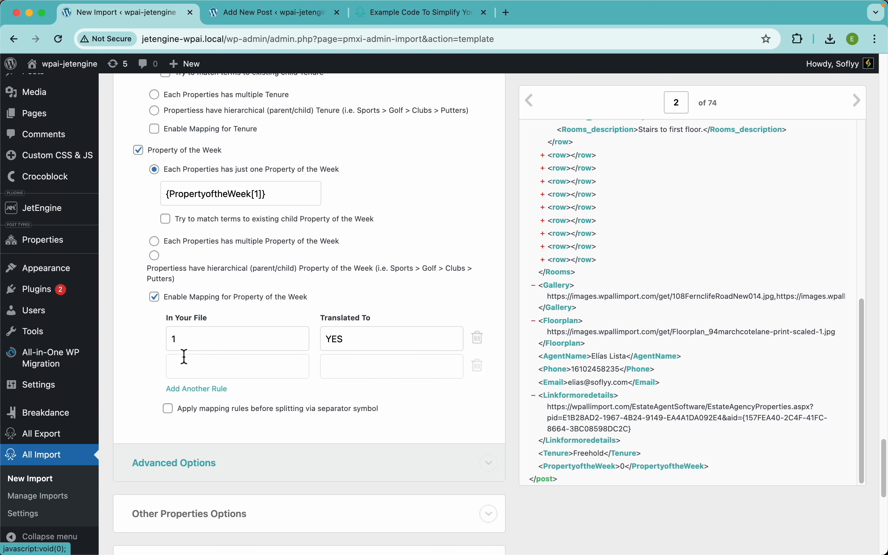
click(201, 369)
text(0)
click(354, 371)
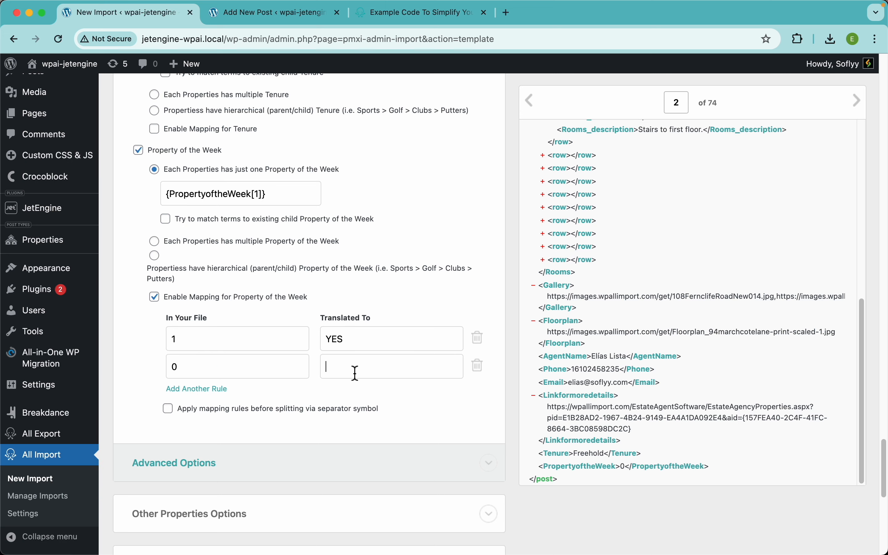
text(NO)
- Review the Other Properties Options, including post status, dates, comments, slug, author and page template, and collapse the section
scroll(363, 450, down, 5)
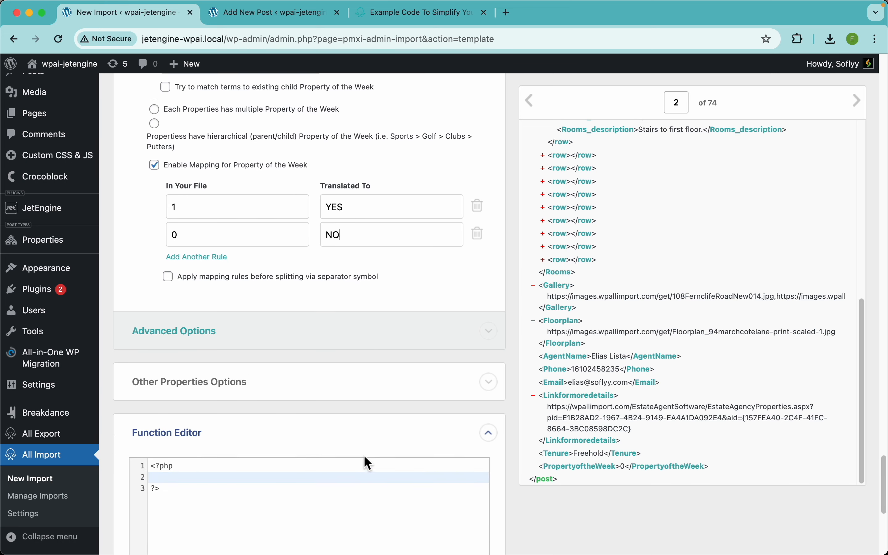
click(212, 301)
scroll(323, 314, down, 12)
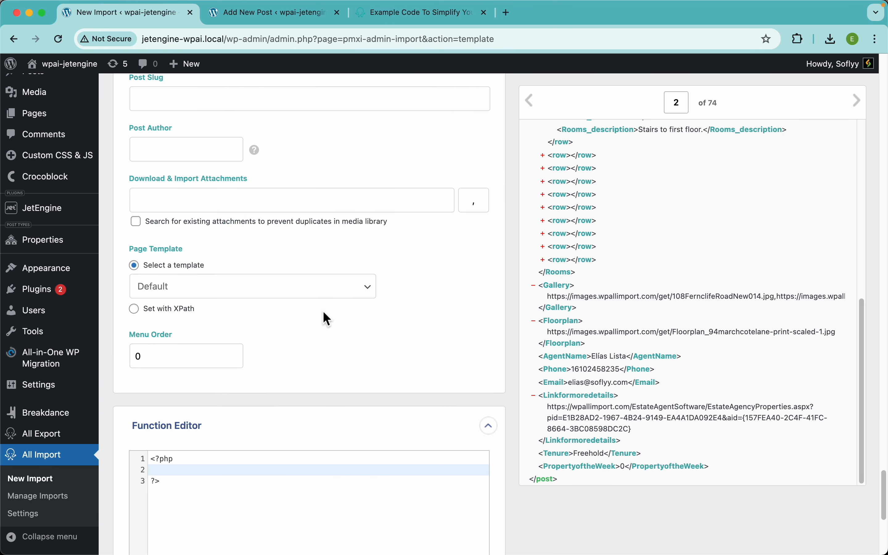
scroll(323, 311, up, 10)
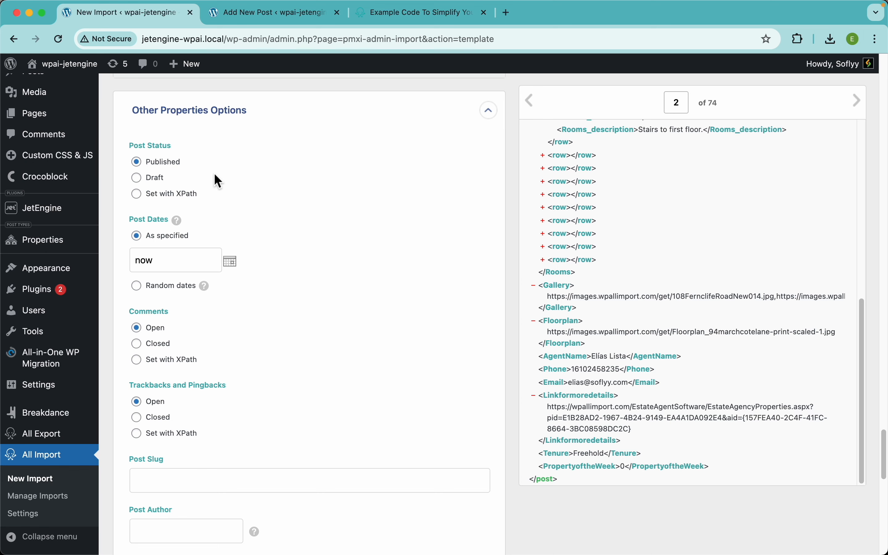
scroll(224, 230, down, 5)
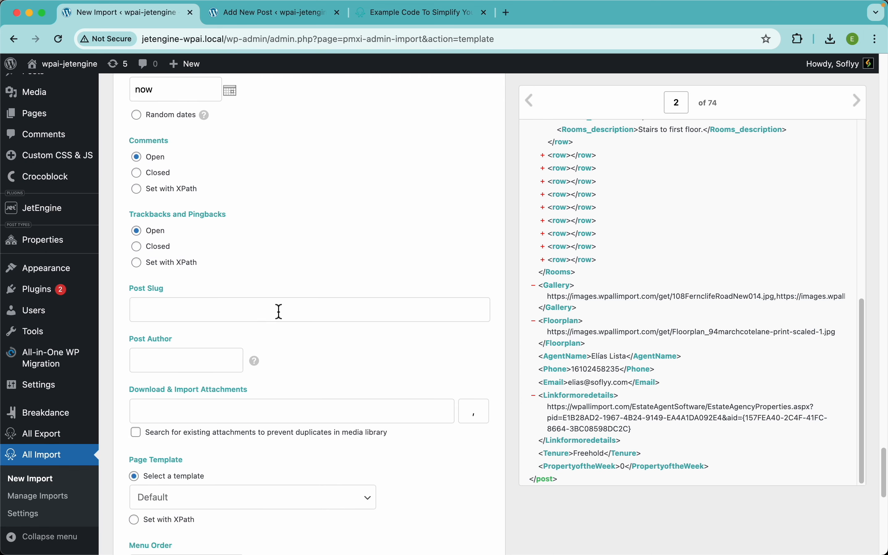
scroll(230, 317, down, 6)
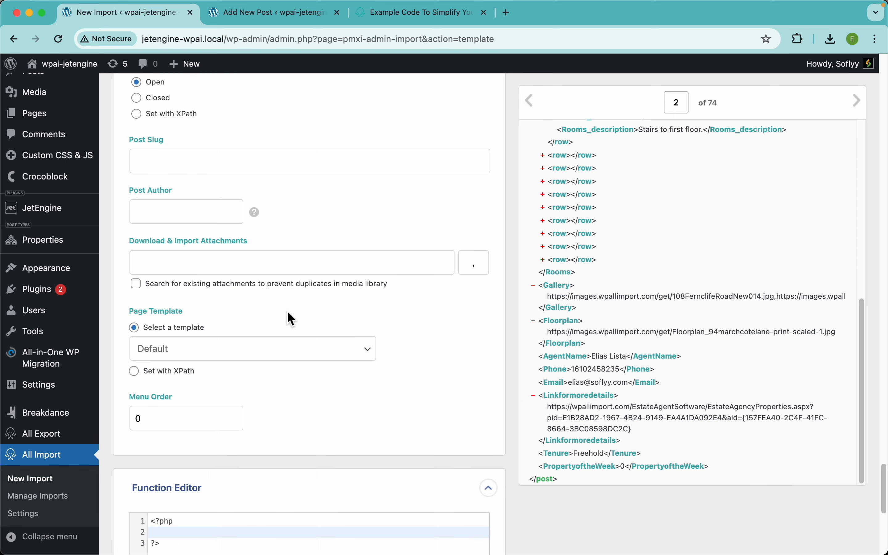
scroll(337, 289, down, 3)
scroll(333, 287, up, 15)
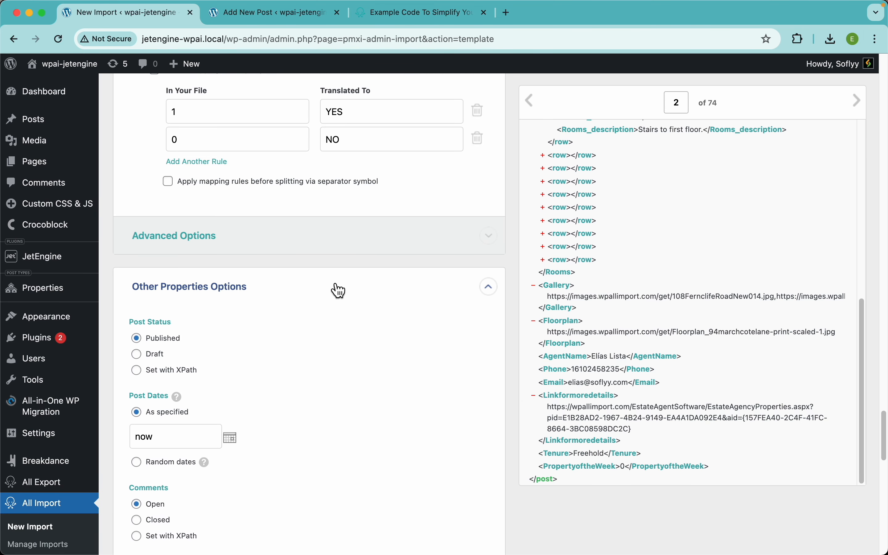
click(214, 290)
scroll(256, 336, down, 4)
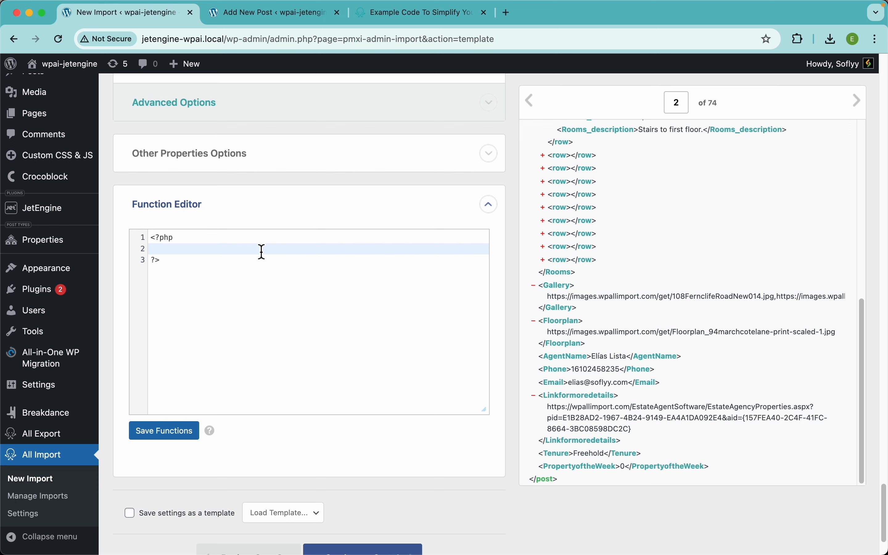
- In the WP All Import documentation, find the import Custom Code topics and open the article on calling PHP functions
click(397, 14)
scroll(392, 319, up, 10)
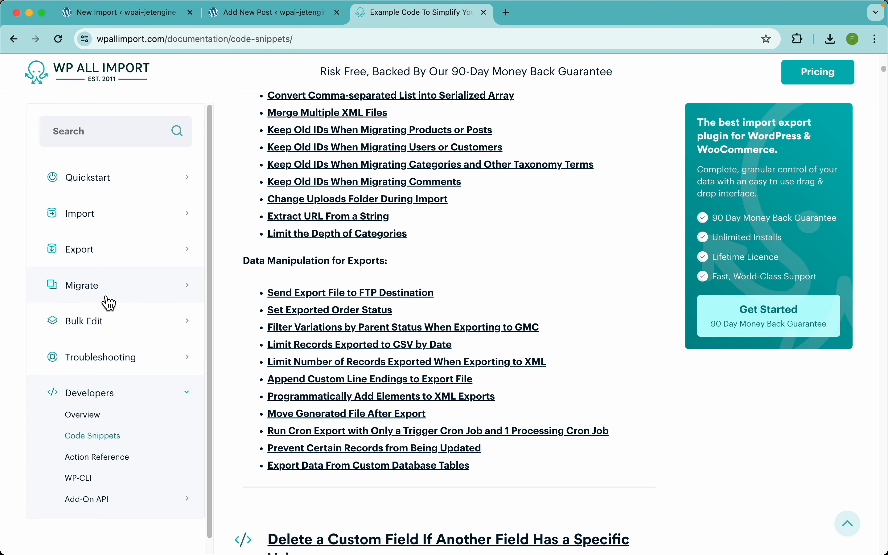
click(84, 223)
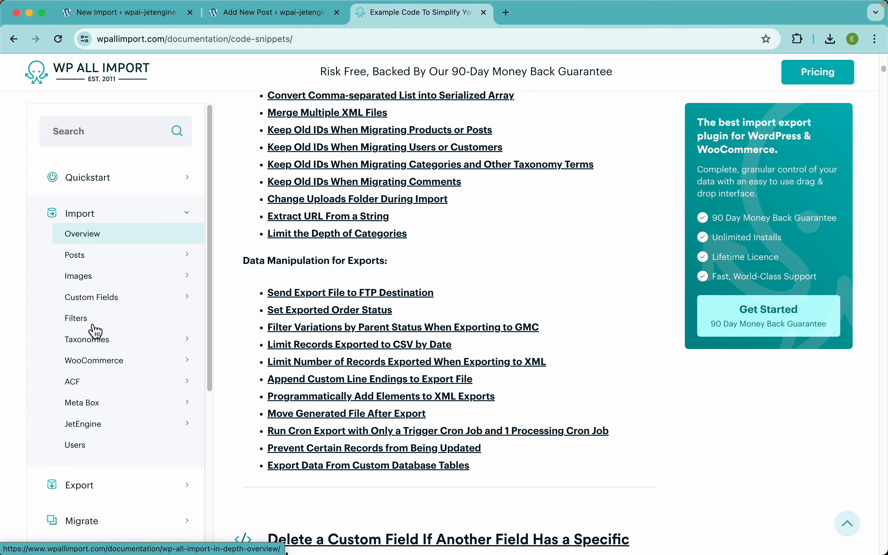
scroll(96, 331, down, 5)
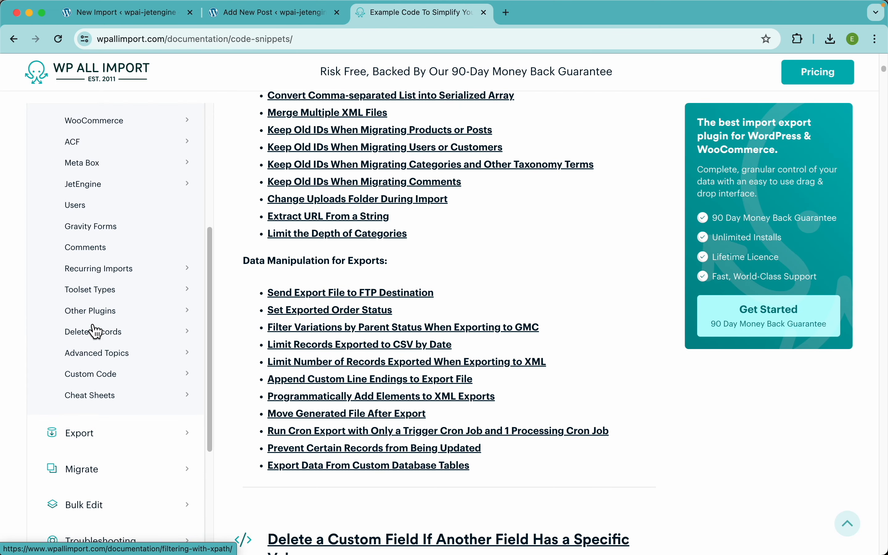
click(98, 378)
click(99, 416)
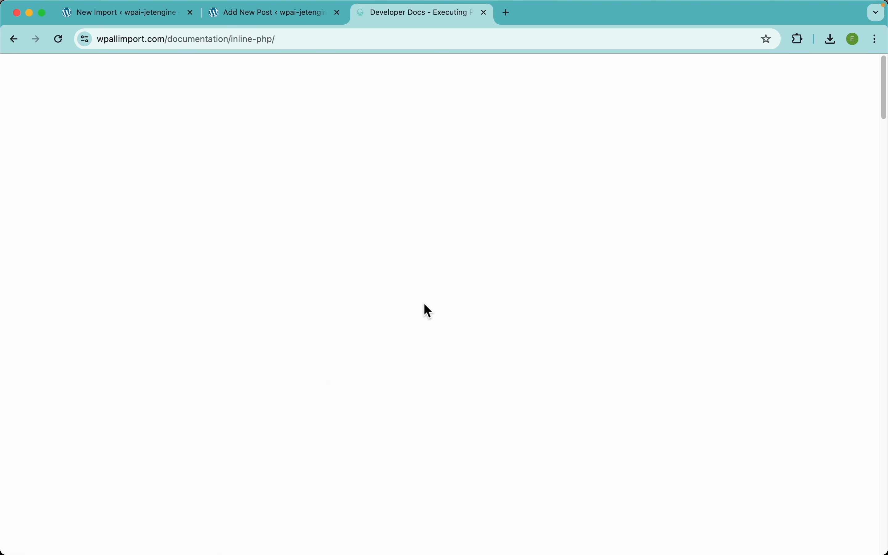
- Return to the import, continue to the import settings, and auto-detect {PropertyName[1]} as the unique identifier
click(166, 14)
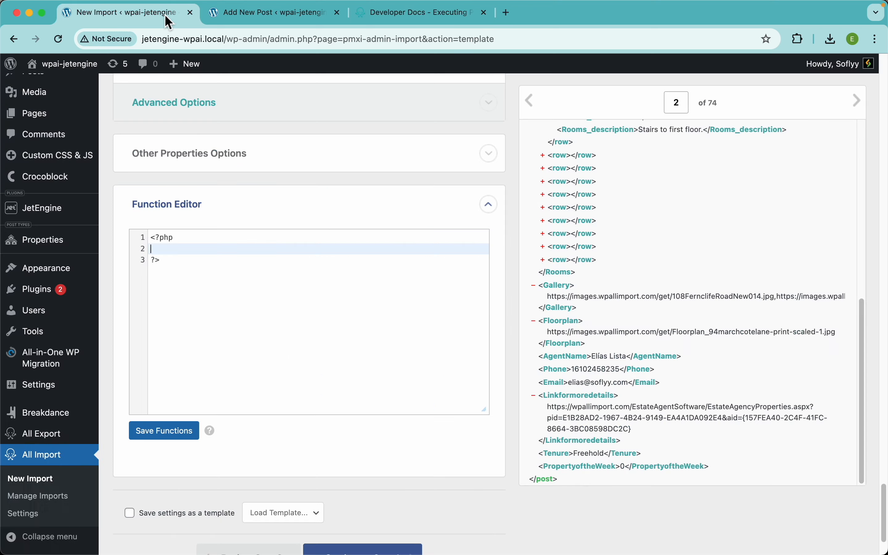
scroll(352, 459, down, 2)
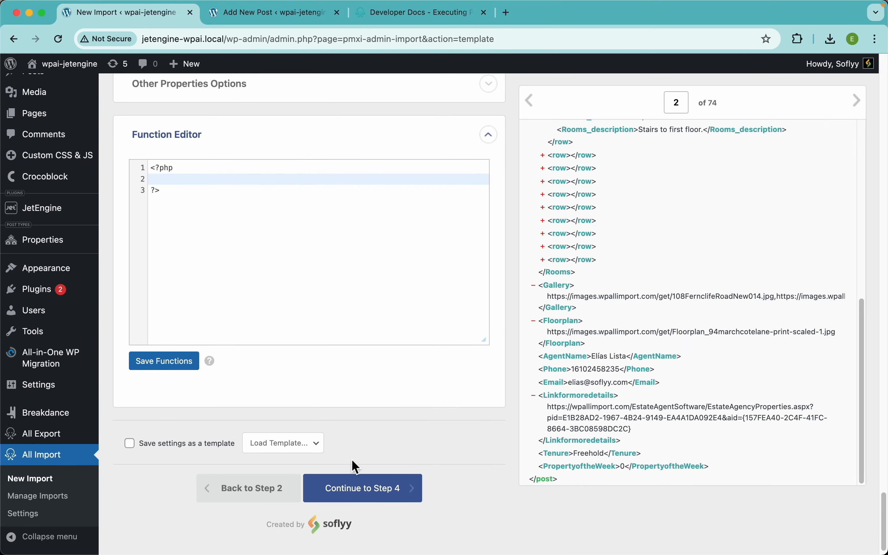
click(391, 495)
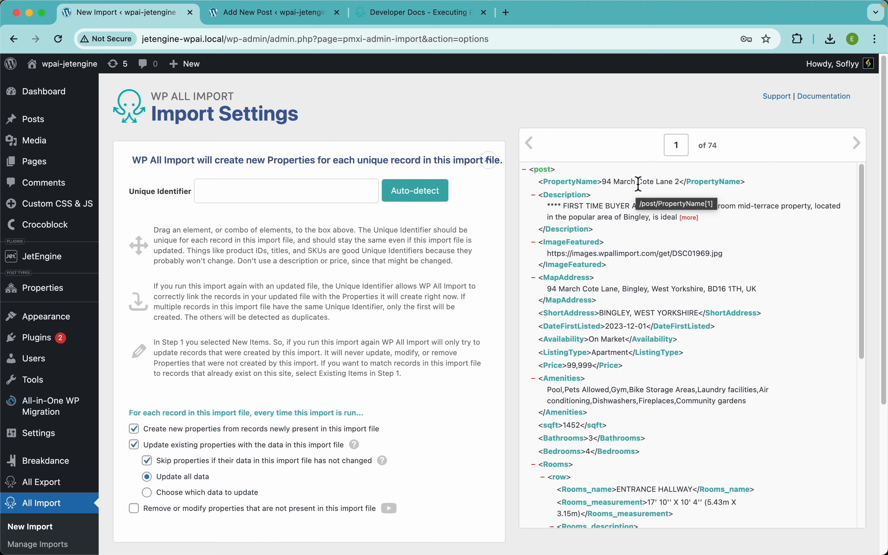
click(424, 198)
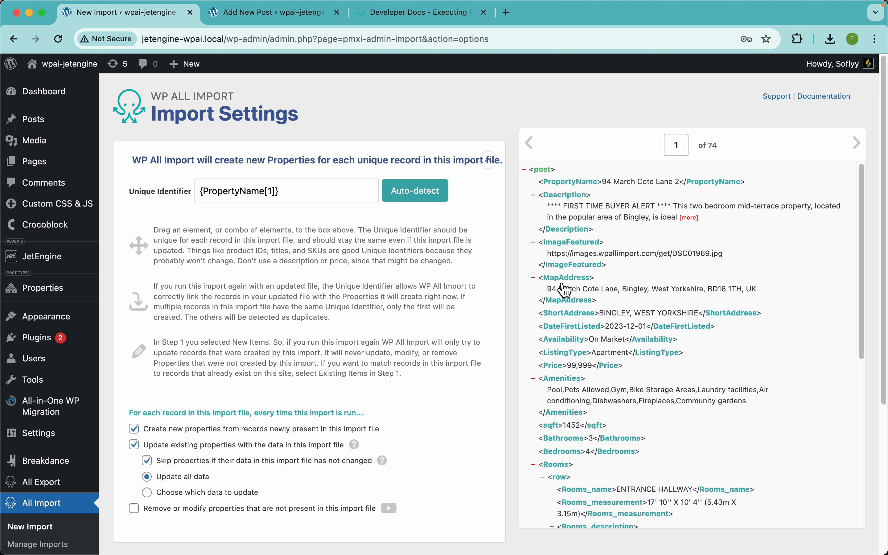
drag(570, 287, 314, 193)
- Toggle the options for creating new properties and updating existing ones off and back on
scroll(371, 273, down, 5)
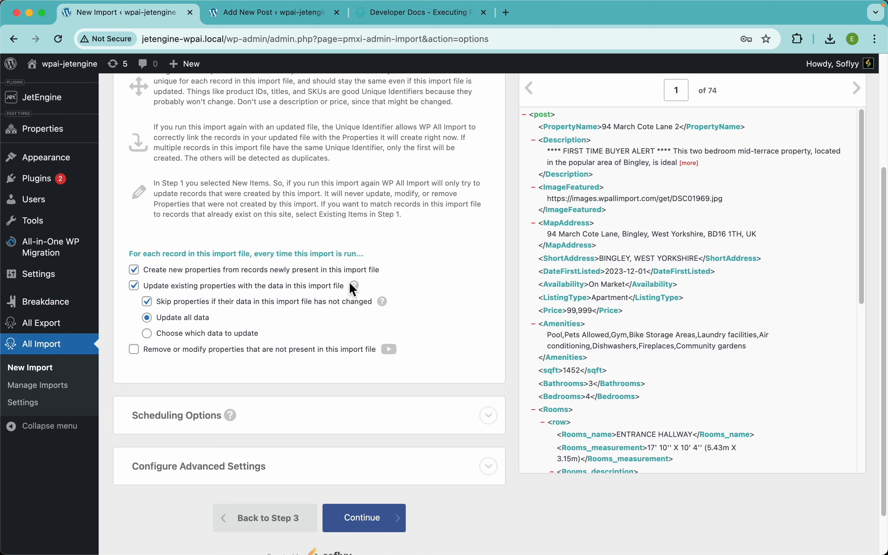
scroll(349, 283, down, 2)
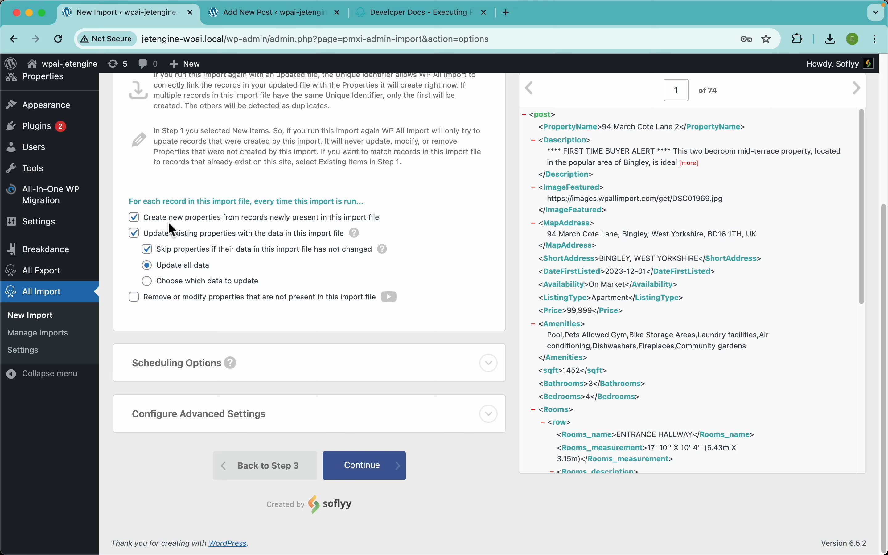
click(245, 217)
click(225, 218)
click(247, 235)
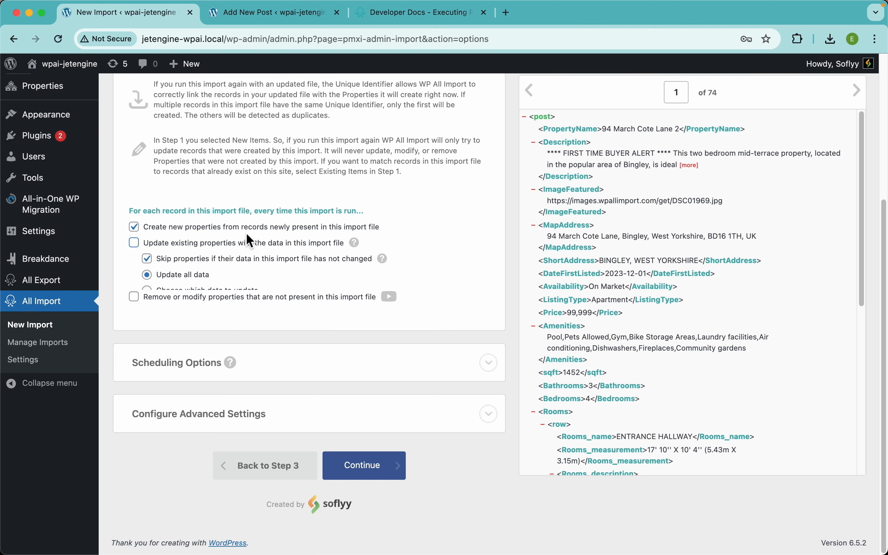
click(195, 281)
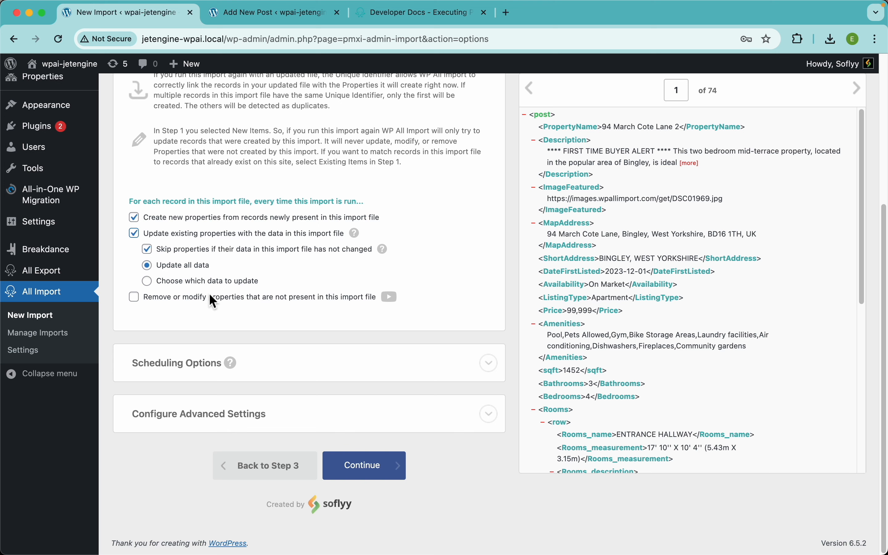
- Enable removing or modifying properties not present in the import file to view its options, and disable it again
click(304, 297)
scroll(365, 397, down, 2)
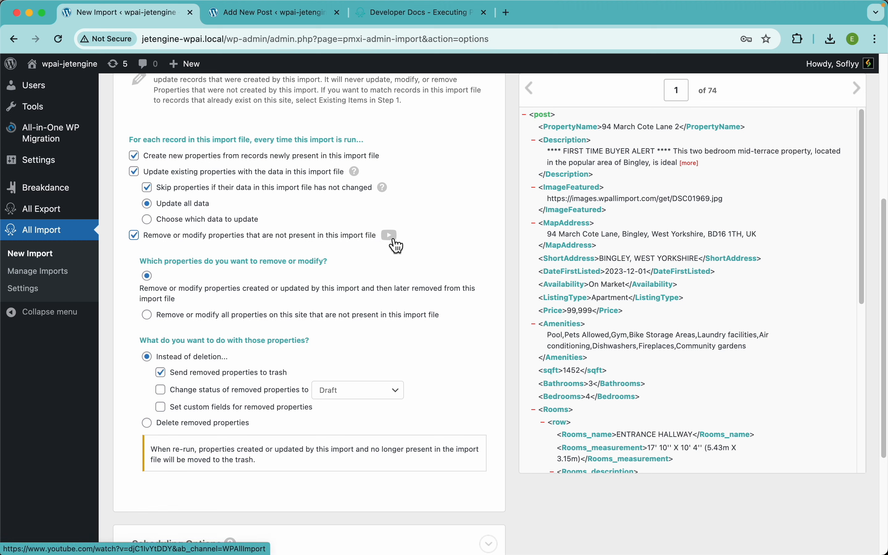
click(166, 235)
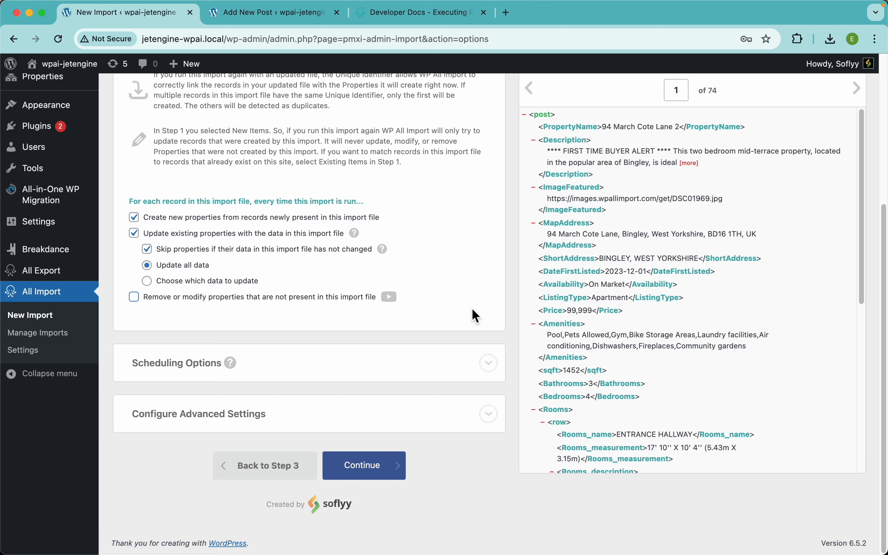
scroll(327, 267, up, 6)
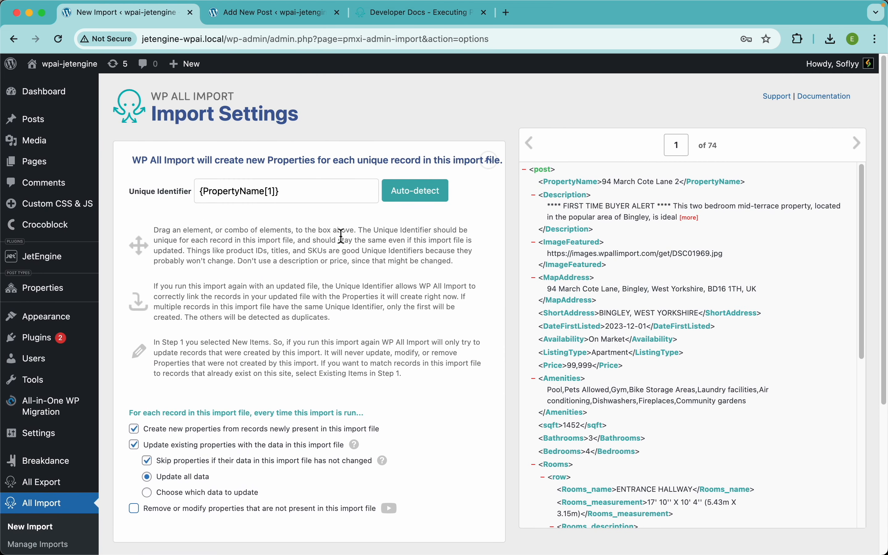
- Continue past the import settings to the import summary, and confirm and run the import
click(380, 13)
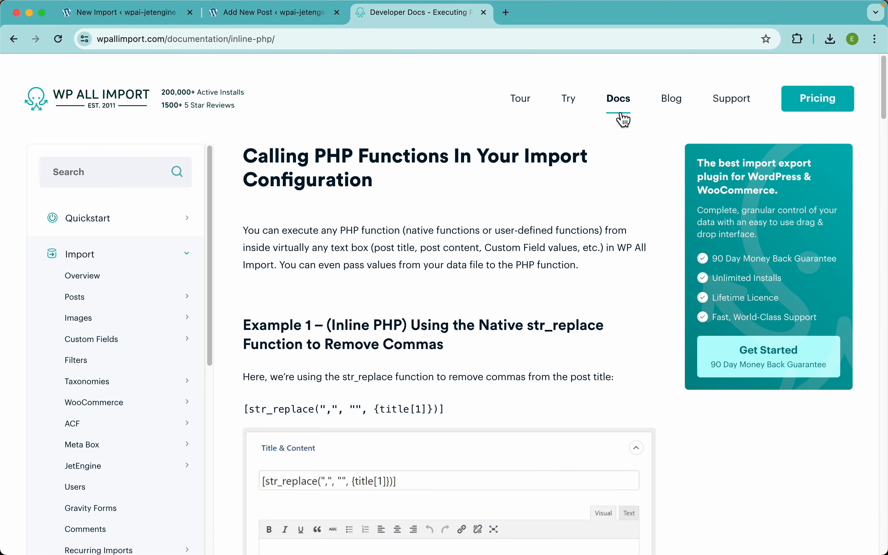
click(161, 17)
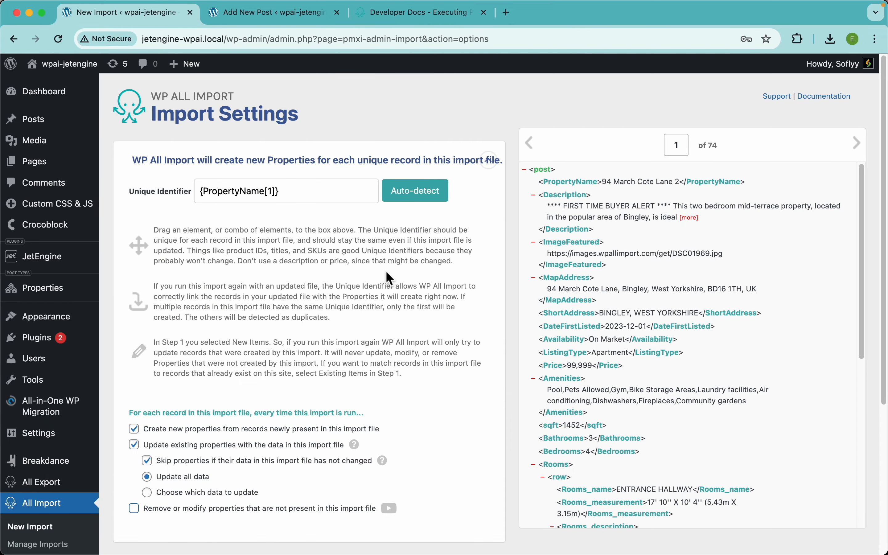
scroll(392, 281, down, 6)
click(382, 476)
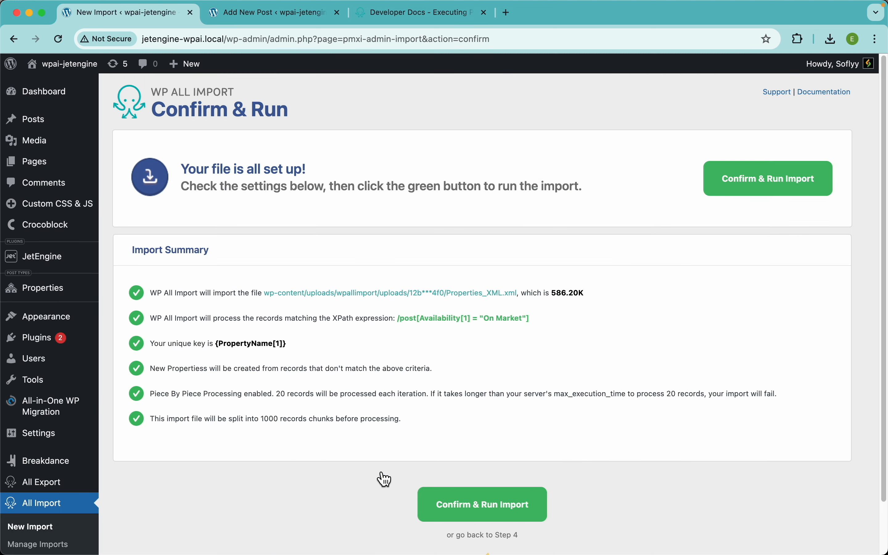
click(754, 199)
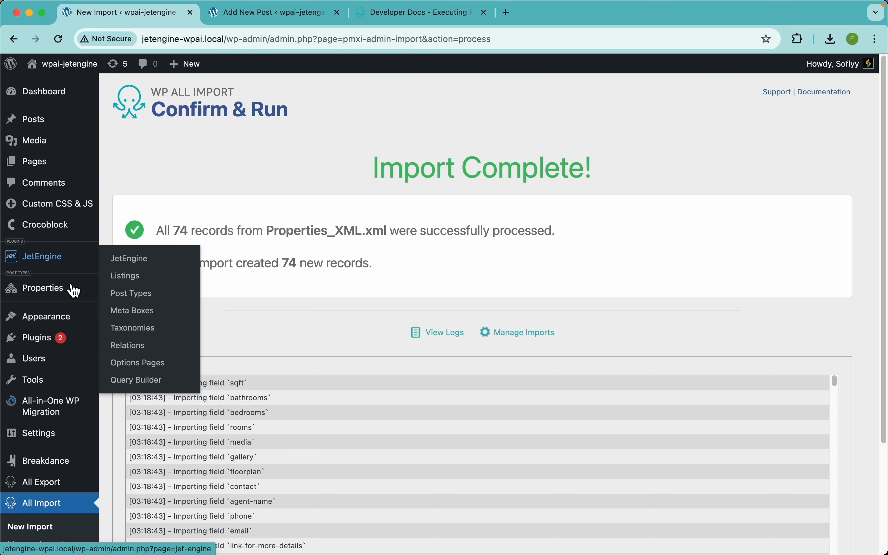
- Open the full Properties list in the admin and review the imported entries
mouse_move(55, 289)
click(121, 297)
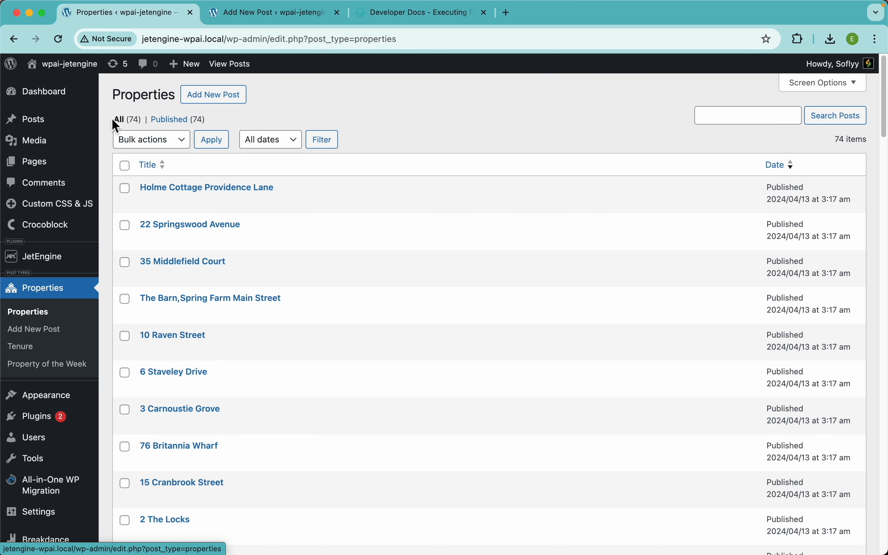
scroll(331, 290, down, 5)
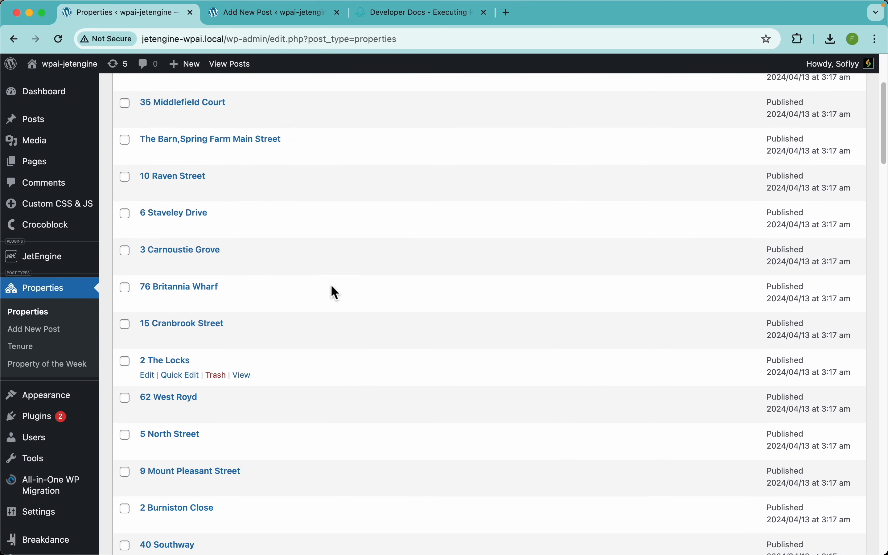
scroll(331, 290, up, 5)
- Open the site's front end in a new tab beside the Properties list and examine the property listings carousel
right_click(82, 61)
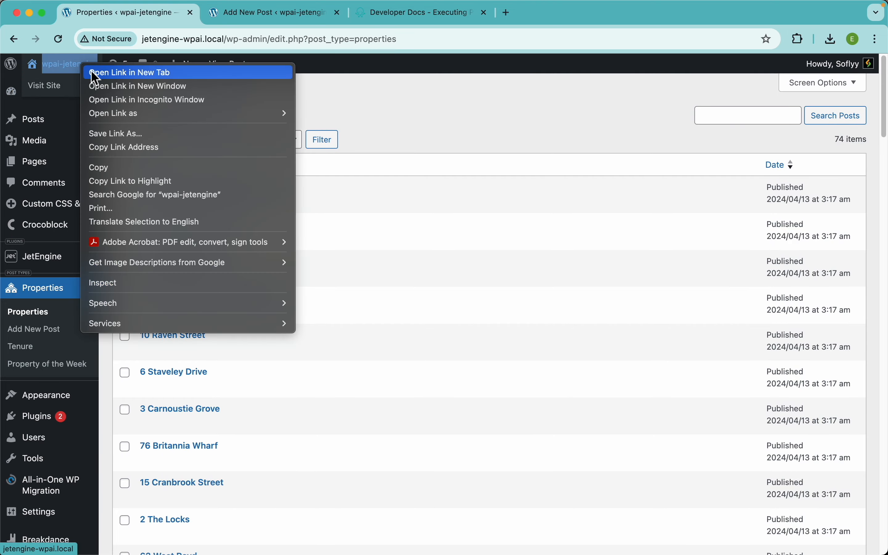
key(Escape)
drag(139, 55, 311, 16)
drag(406, 20, 277, 24)
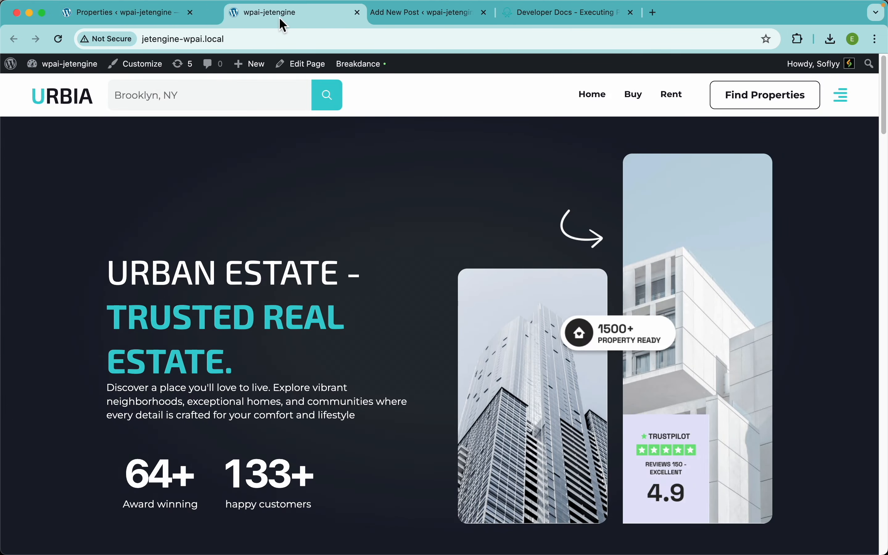
scroll(342, 306, down, 12)
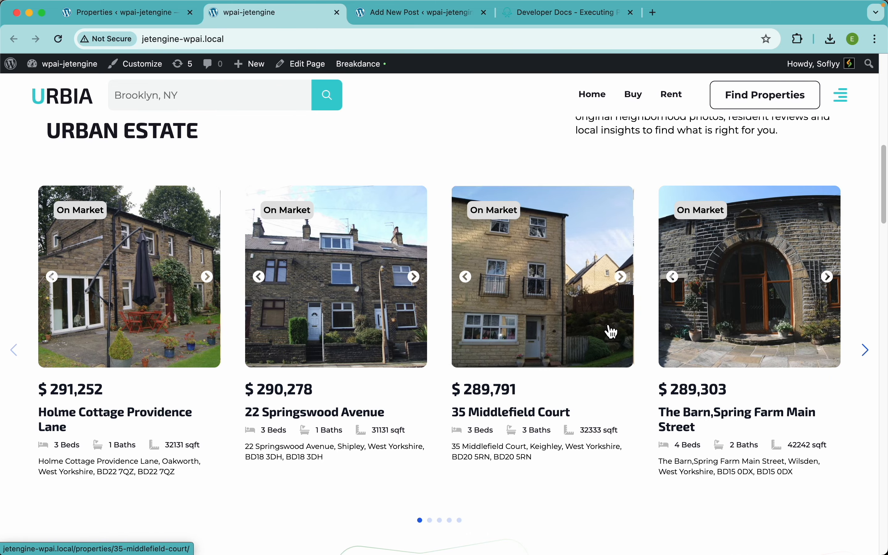
mouse_move(634, 402)
mouse_down()
mouse_move(380, 398)
mouse_move(631, 414)
mouse_up()
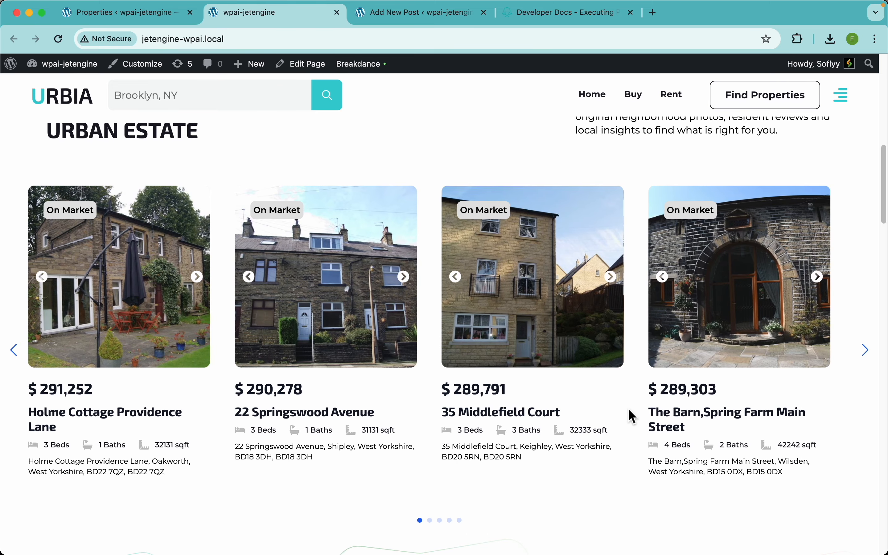
- Open the second property in the carousel and browse its photo gallery, closing the full-size viewer at the end
click(376, 302)
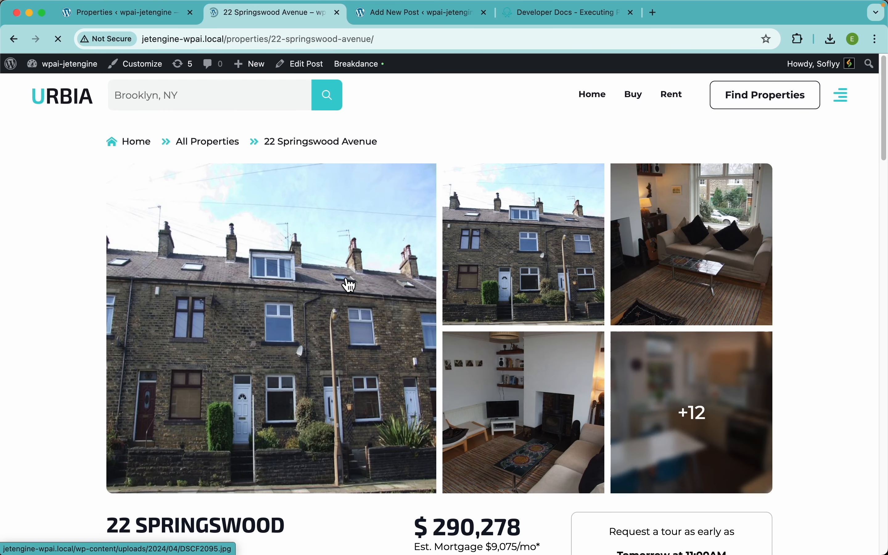
scroll(573, 357, down, 7)
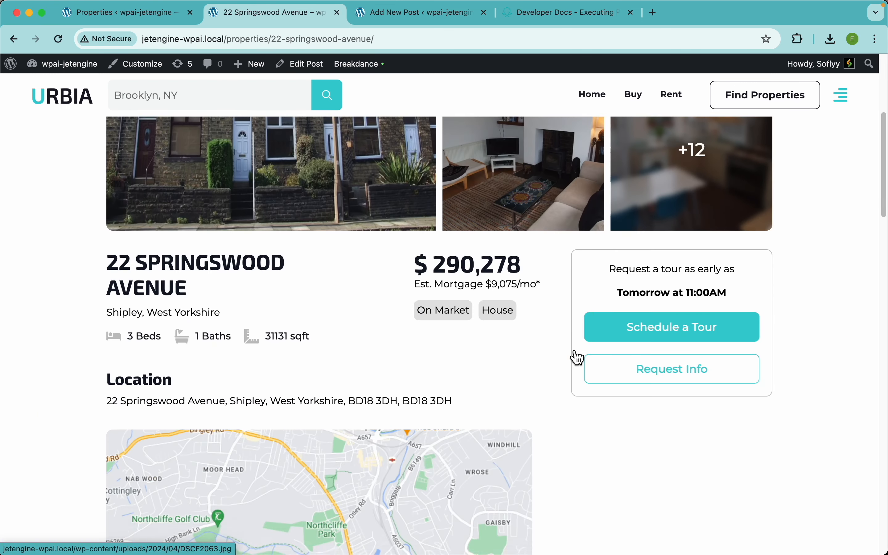
scroll(560, 358, up, 6)
click(500, 213)
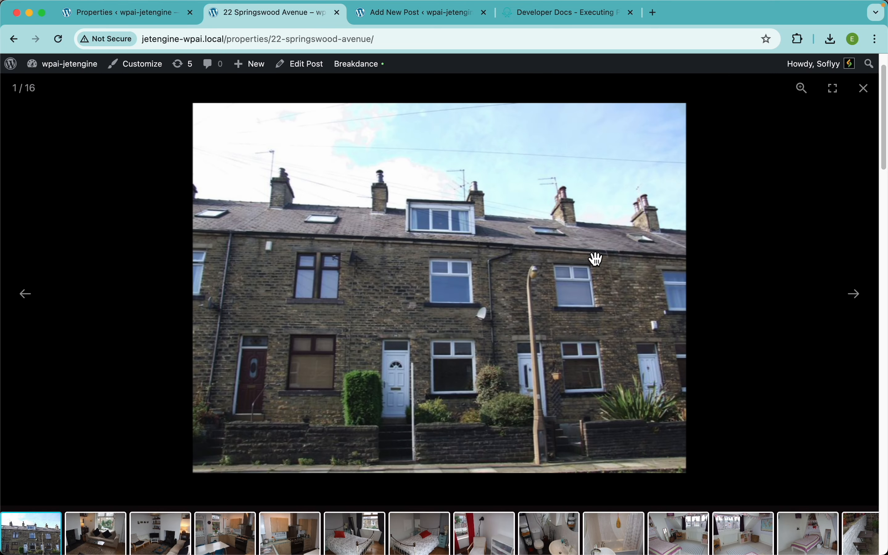
click(855, 297)
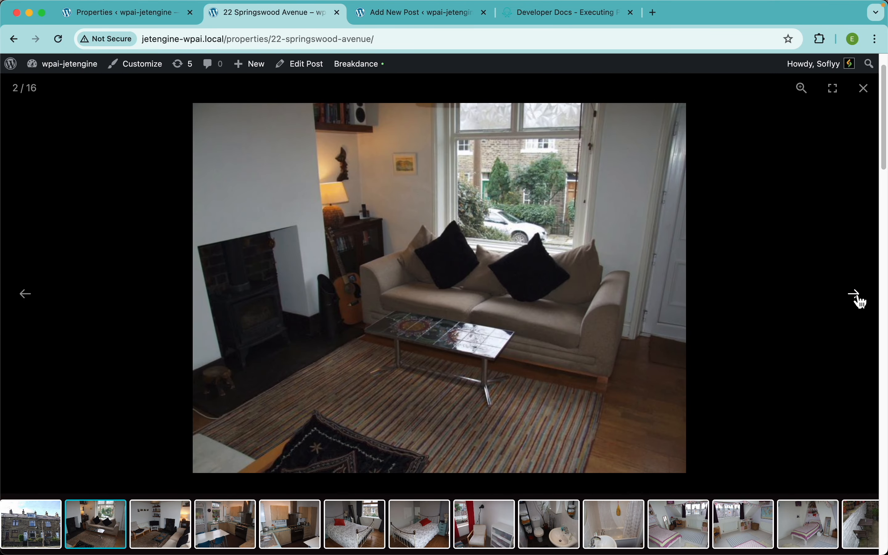
click(856, 297)
click(855, 297)
click(855, 298)
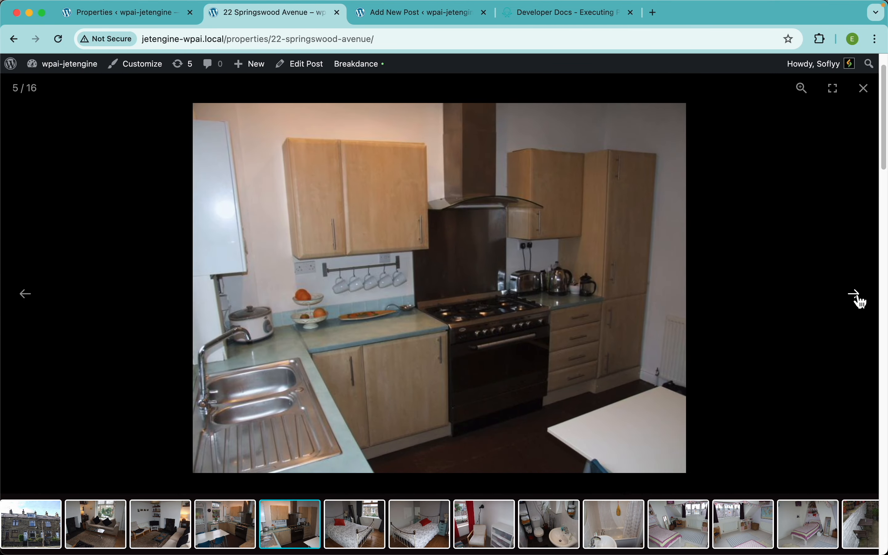
click(855, 297)
click(856, 298)
key(Escape)
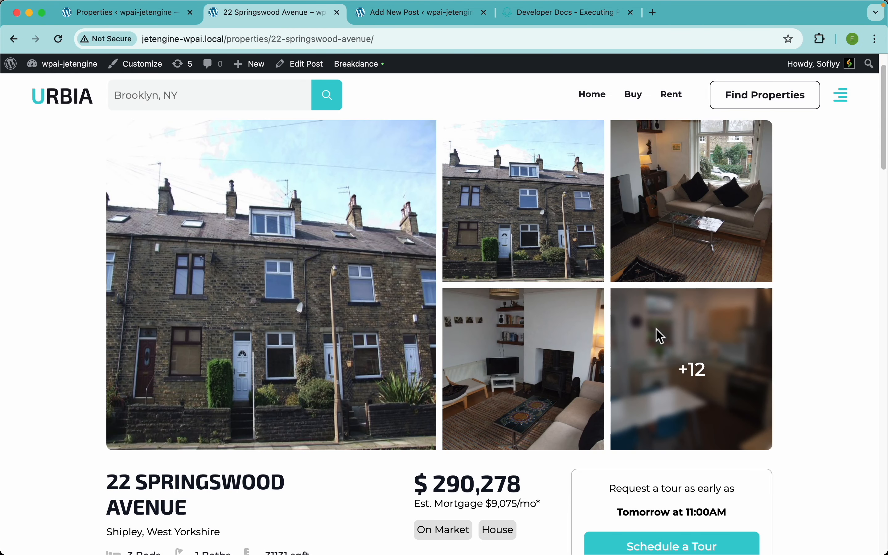
- Examine the property's front-end page, covering price, location map, description, amenities, rooms and agent information
scroll(587, 330, down, 6)
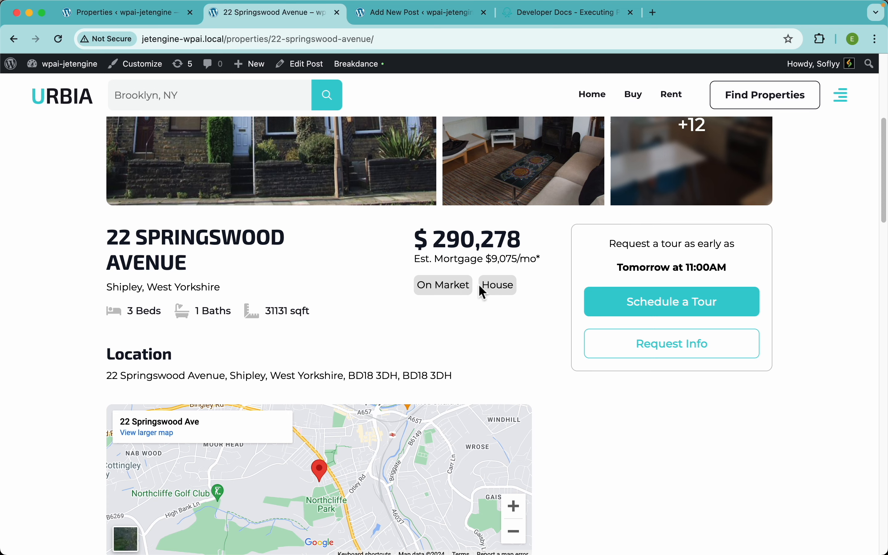
scroll(496, 331, down, 6)
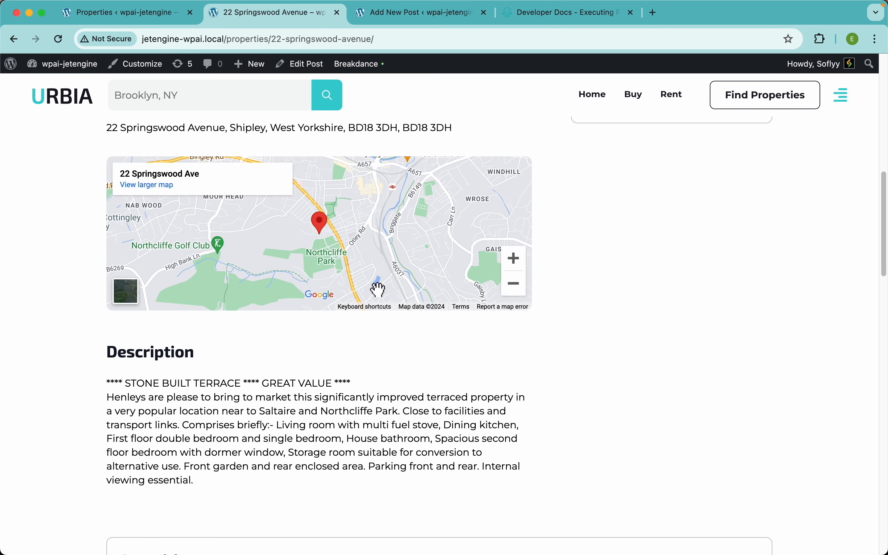
scroll(377, 287, down, 5)
scroll(328, 263, down, 10)
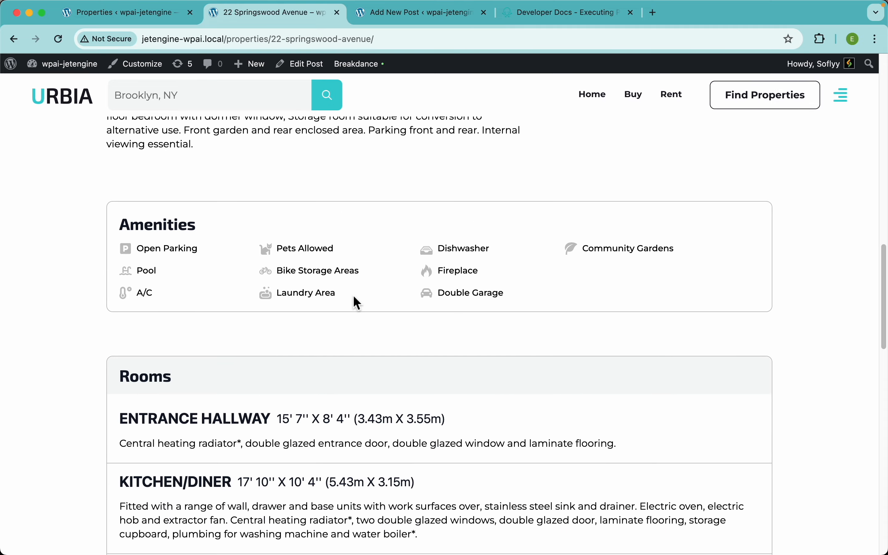
scroll(351, 291, down, 15)
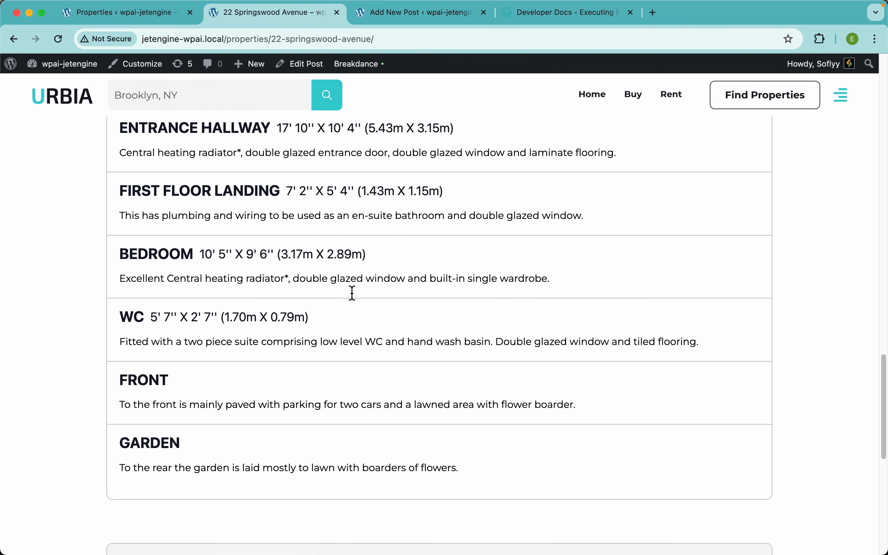
scroll(352, 291, up, 4)
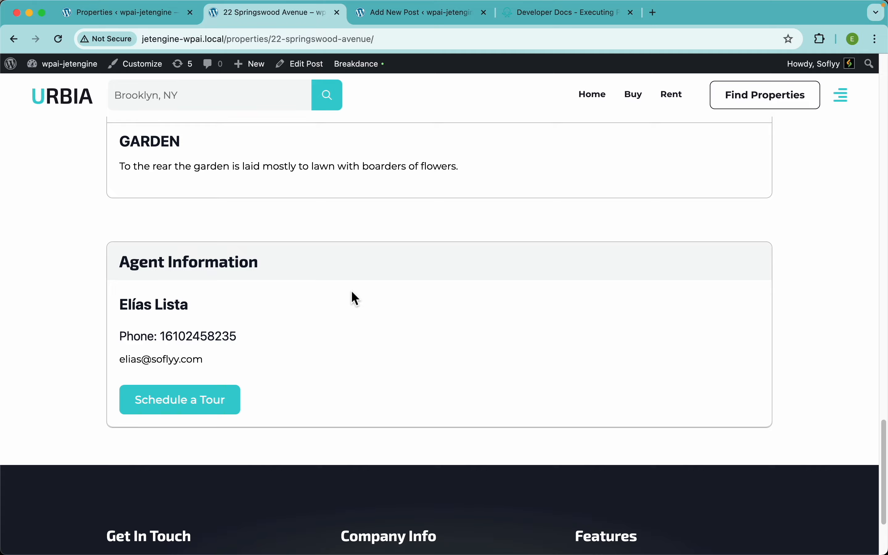
scroll(250, 278, up, 20)
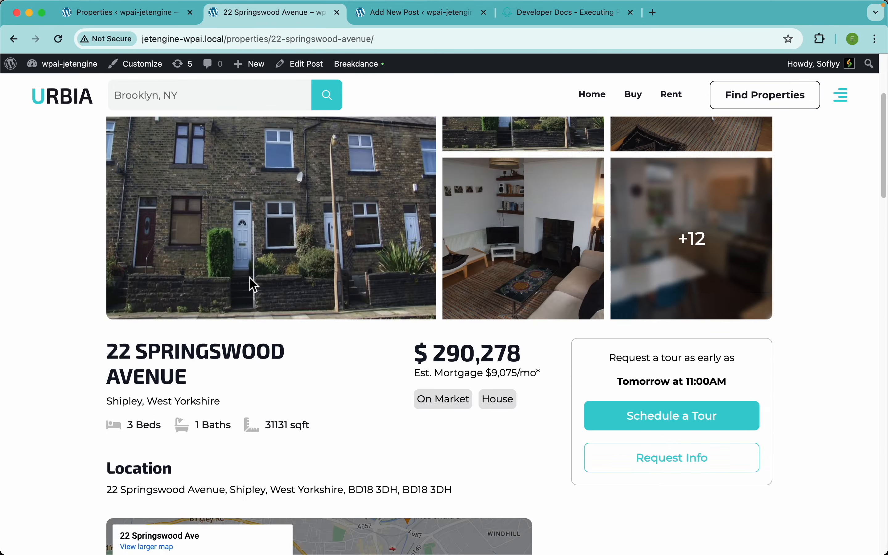
- Open this property for editing and examine its taxonomies, featured image and Listing Info fields, including the rooms repeater
click(303, 70)
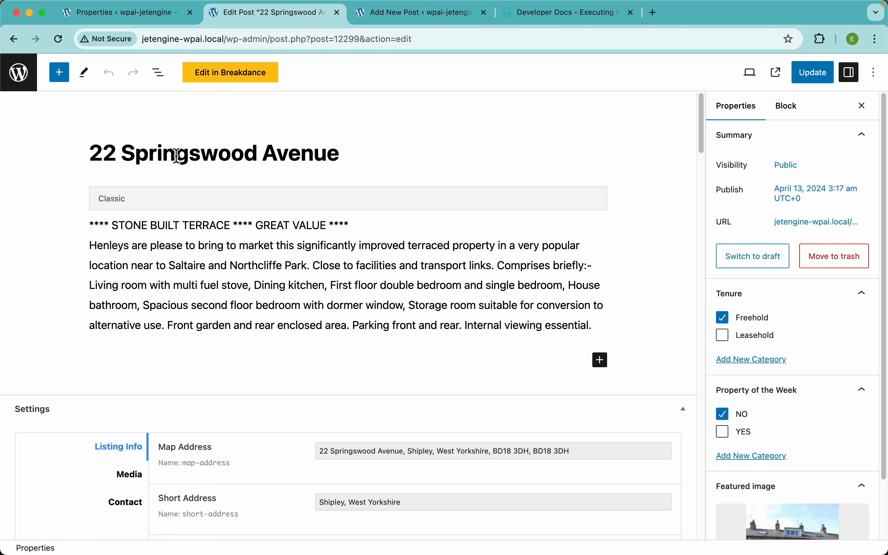
scroll(762, 335, down, 4)
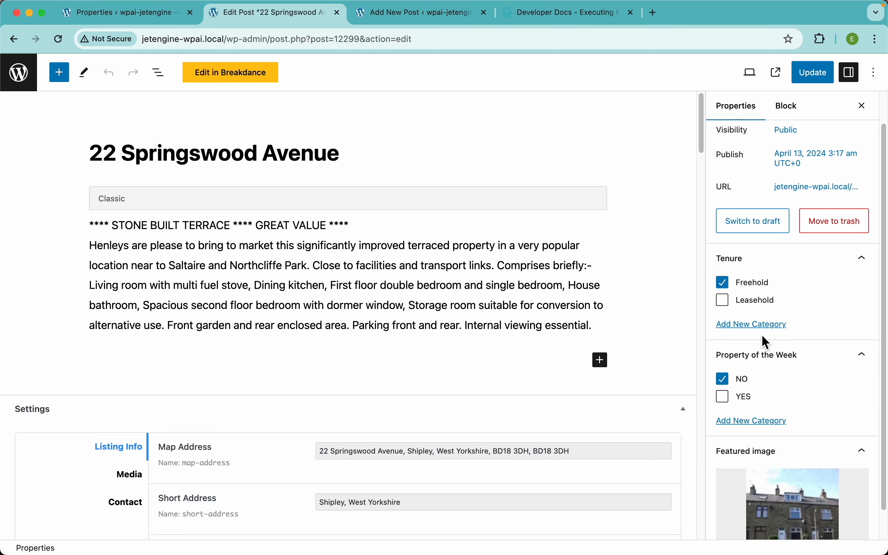
mouse_move(828, 463)
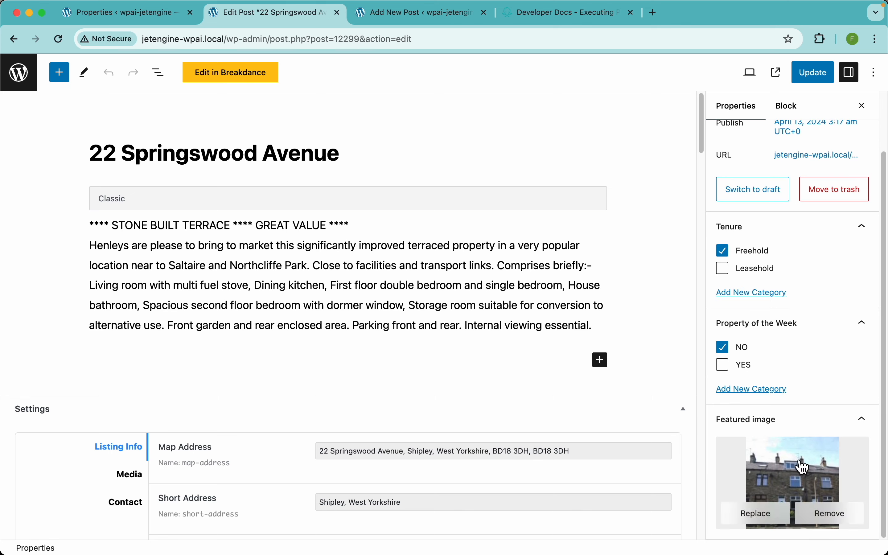
scroll(307, 352, down, 10)
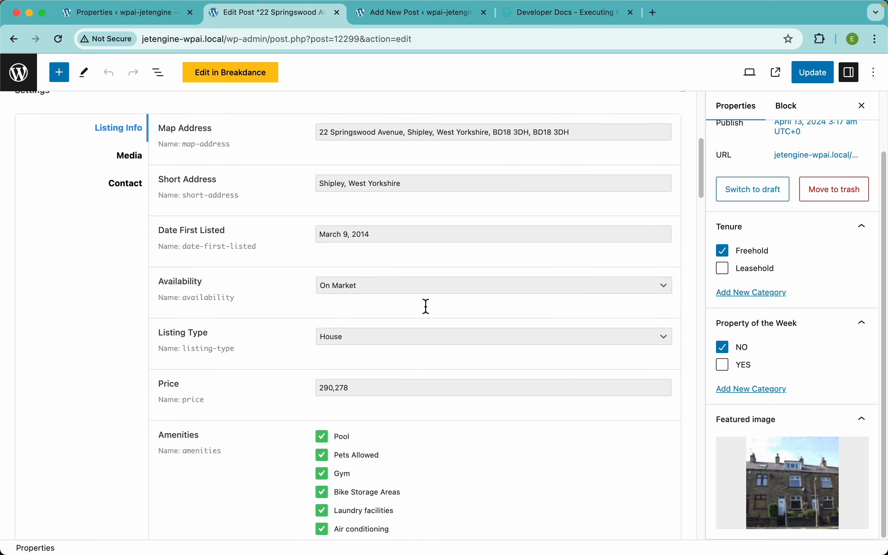
scroll(426, 305, down, 15)
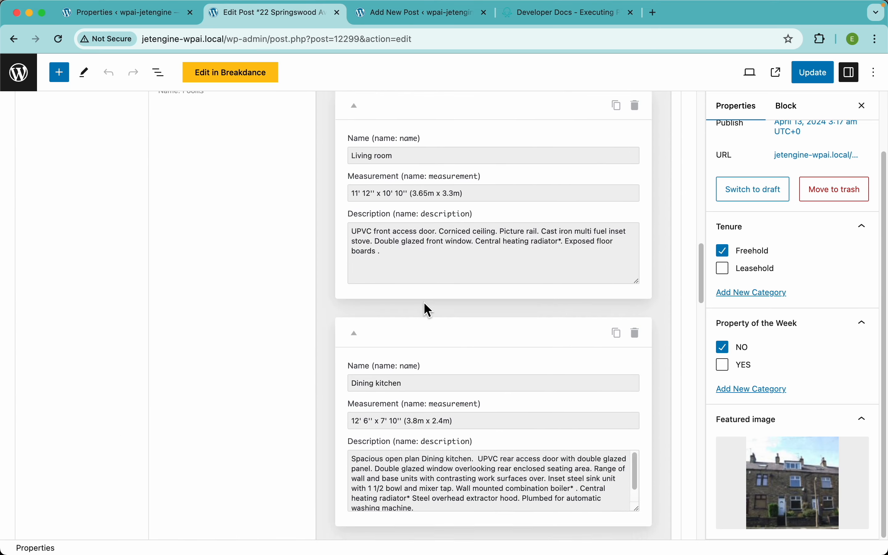
scroll(424, 305, up, 15)
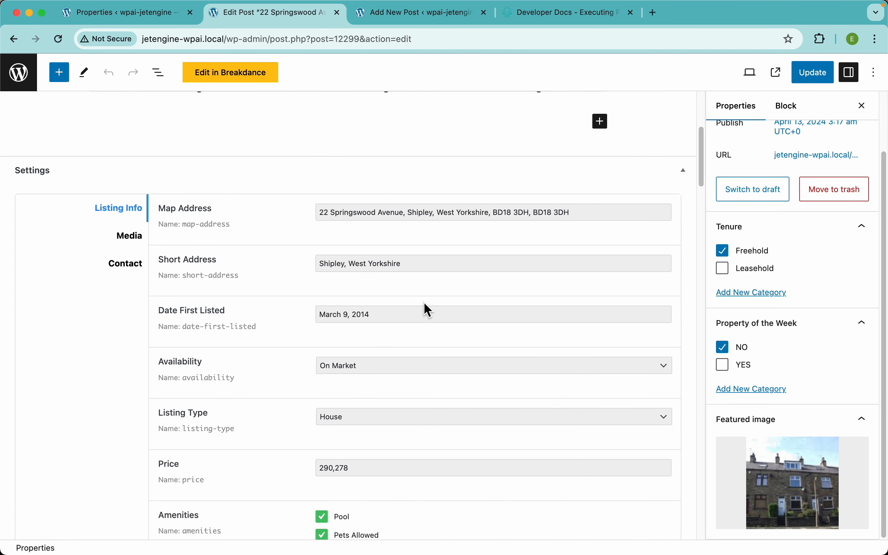
- Examine the property's Media fields with the gallery and floorplan, and its Contact fields
click(139, 252)
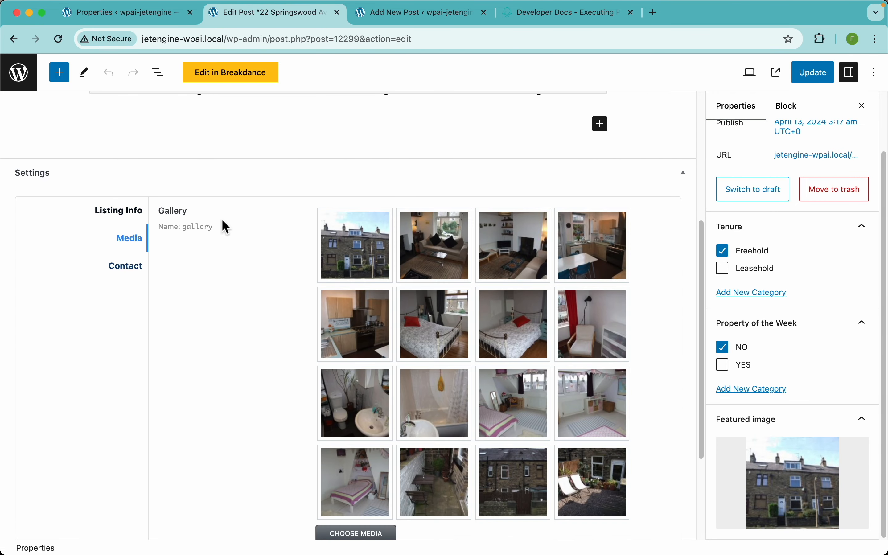
scroll(427, 375, down, 5)
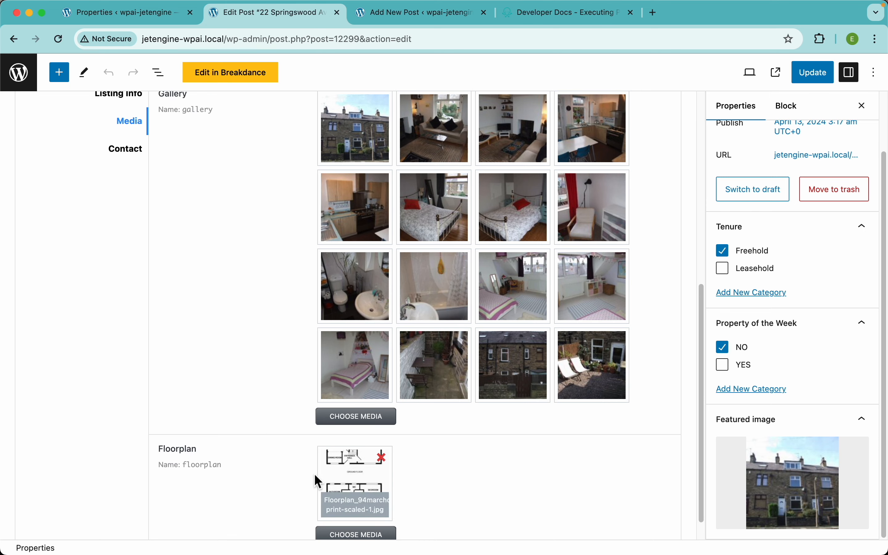
scroll(157, 244, up, 3)
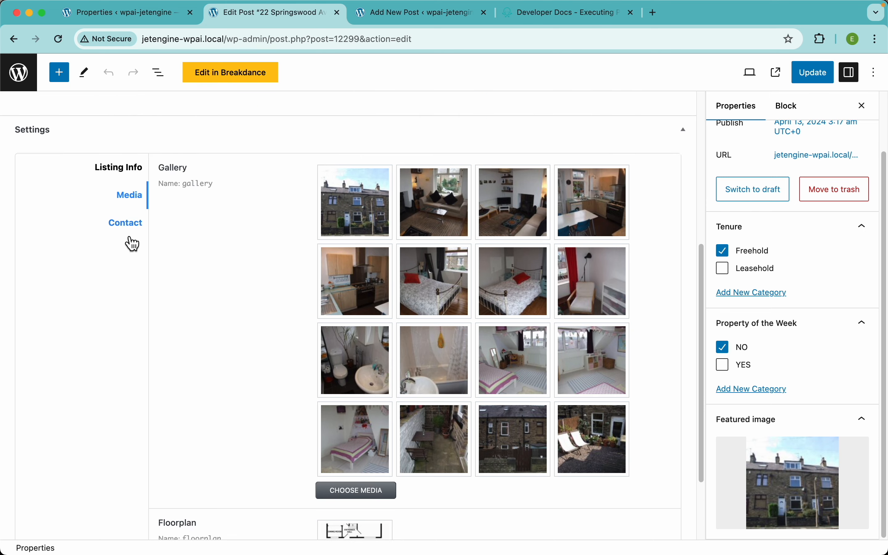
click(126, 229)
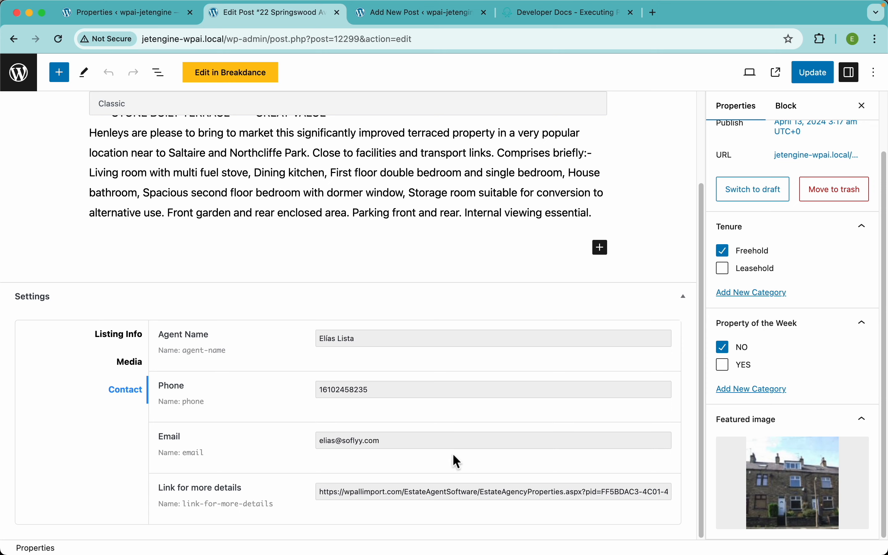
scroll(414, 305, up, 3)
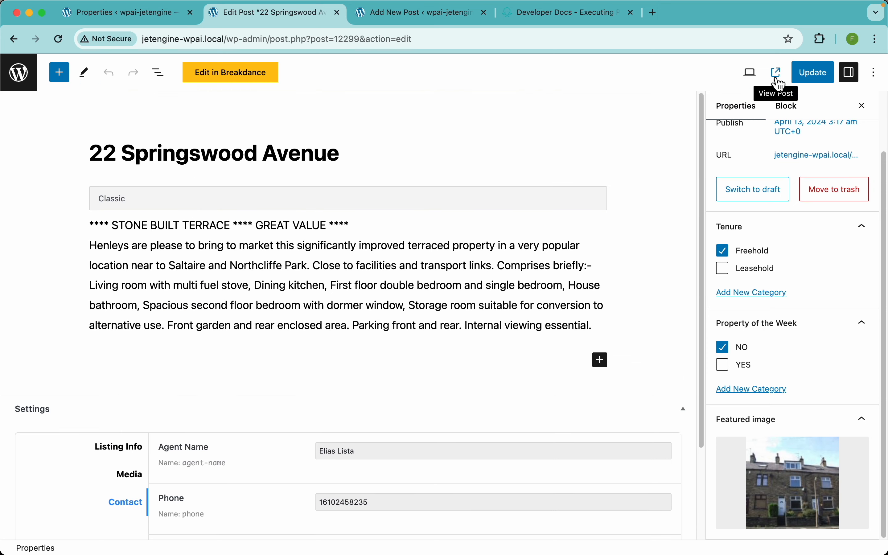